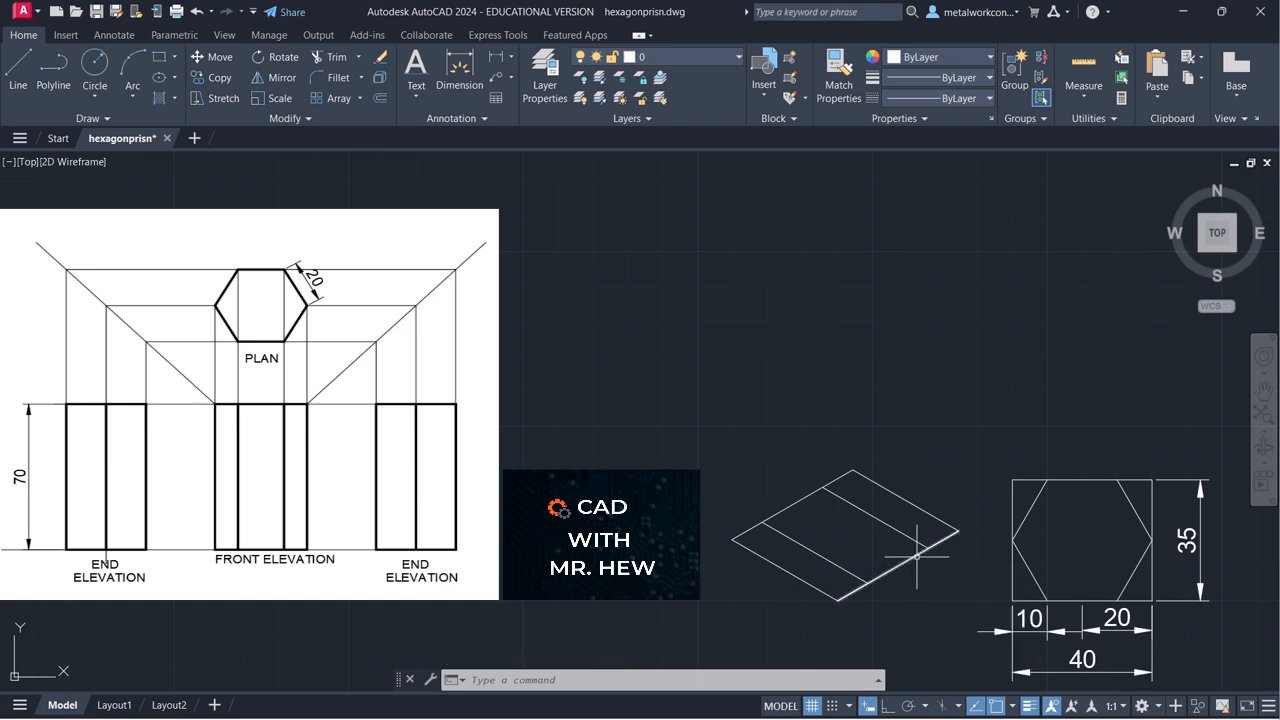
Draw the base hexagon's remaining sides in the lower rhombus, joining the two inner lines' endpoints through the midpoints of the rhombus's shorter sides
left_click(18, 70)
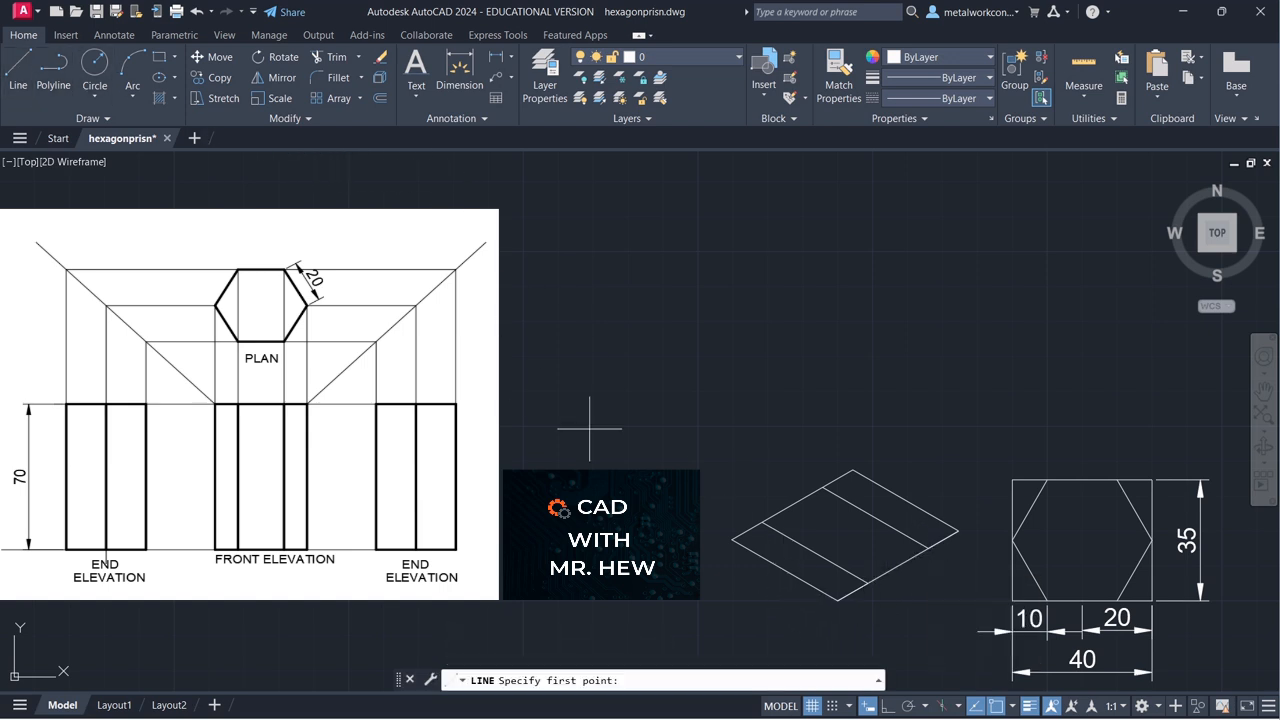
left_click(785, 570)
left_click(868, 581)
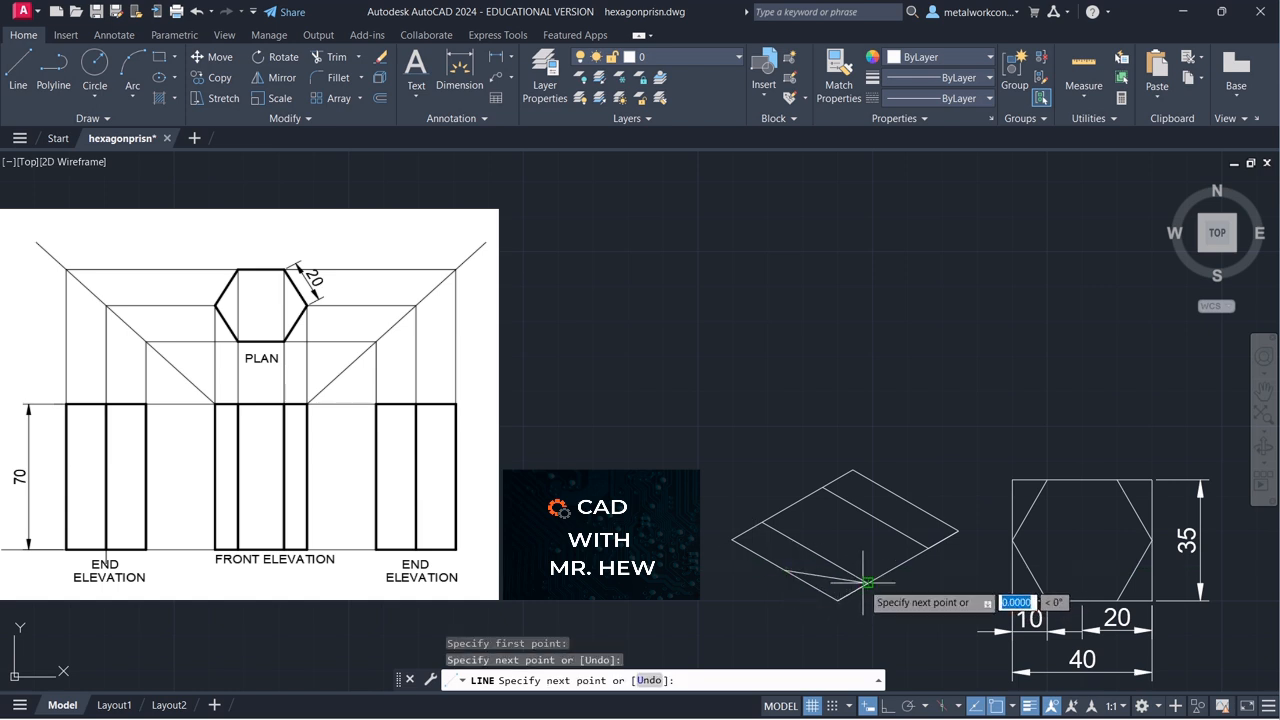
left_click(929, 548)
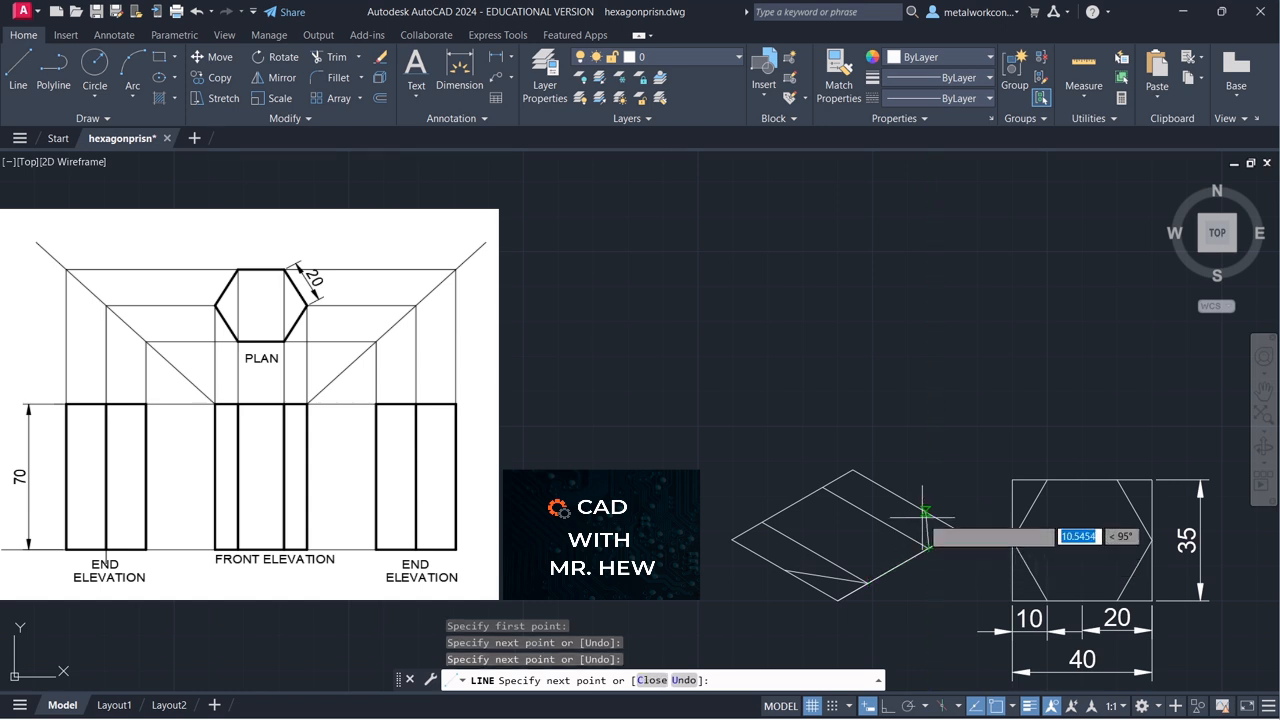
left_click(904, 497)
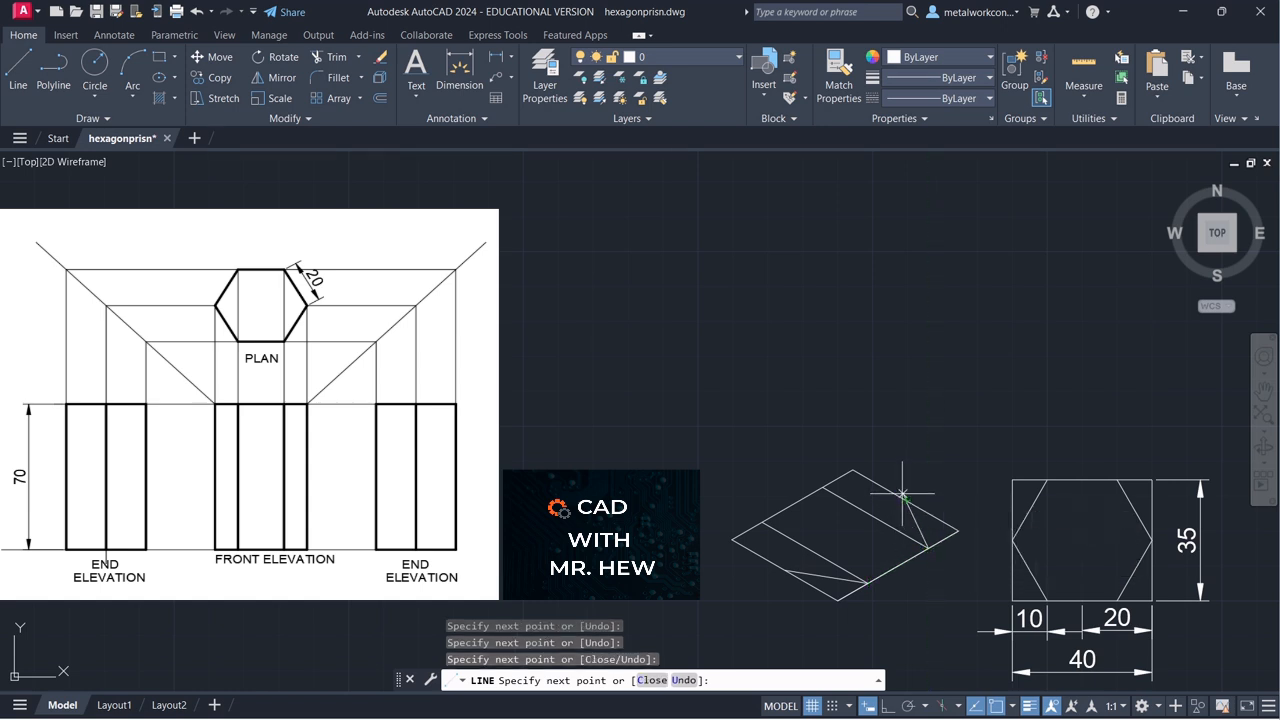
left_click(822, 487)
key("Return")
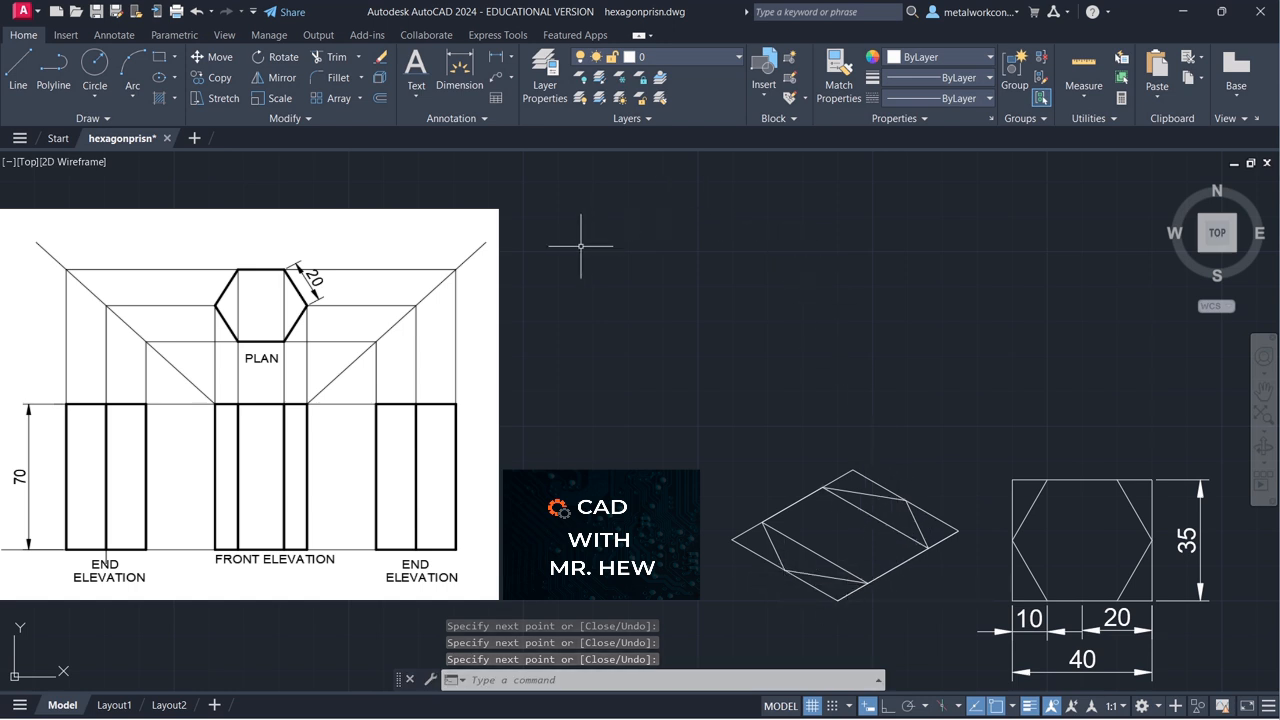
Draw a vertical line 70 units up from the lower rhombus's front corner
left_click(18, 70)
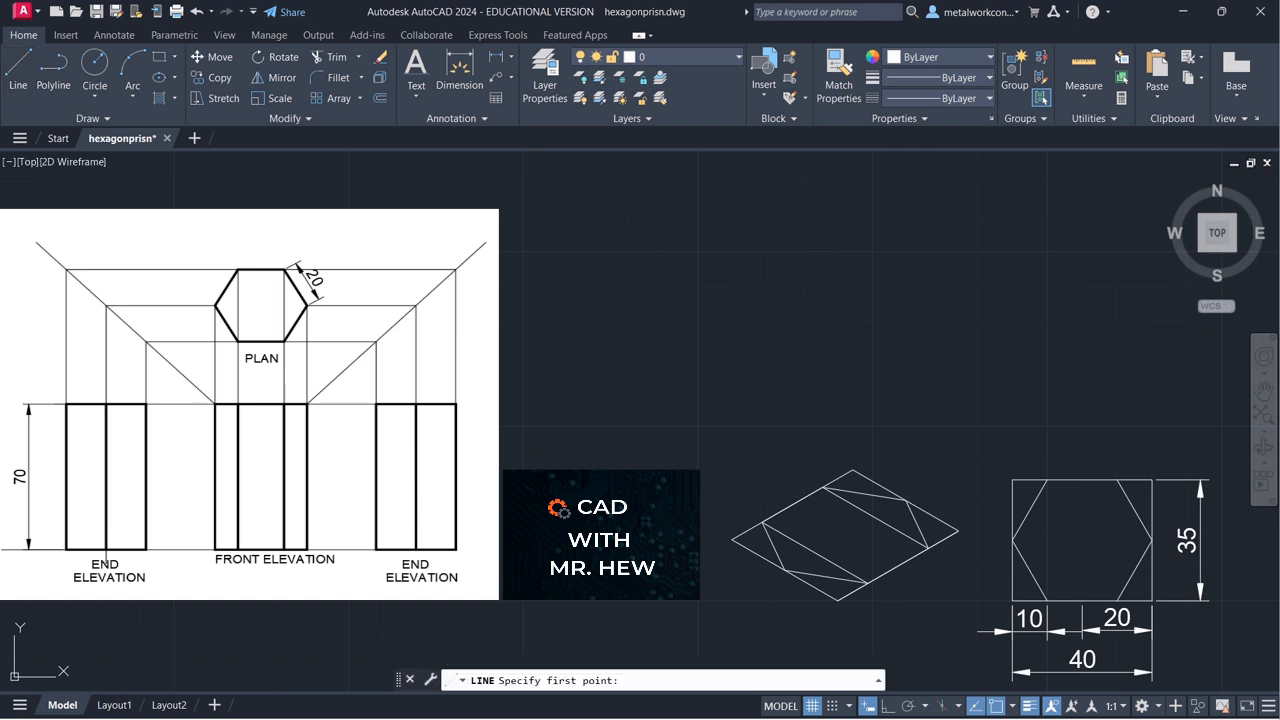
left_click(838, 601)
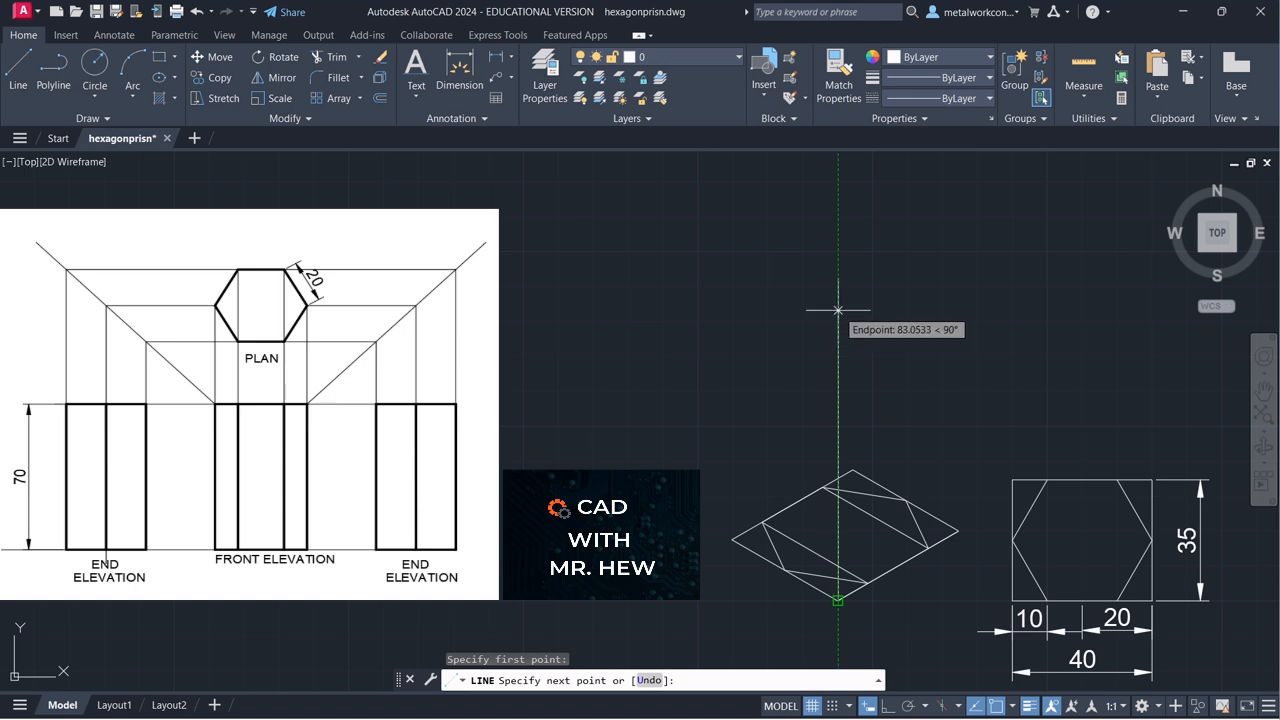
type("70")
key("Return")
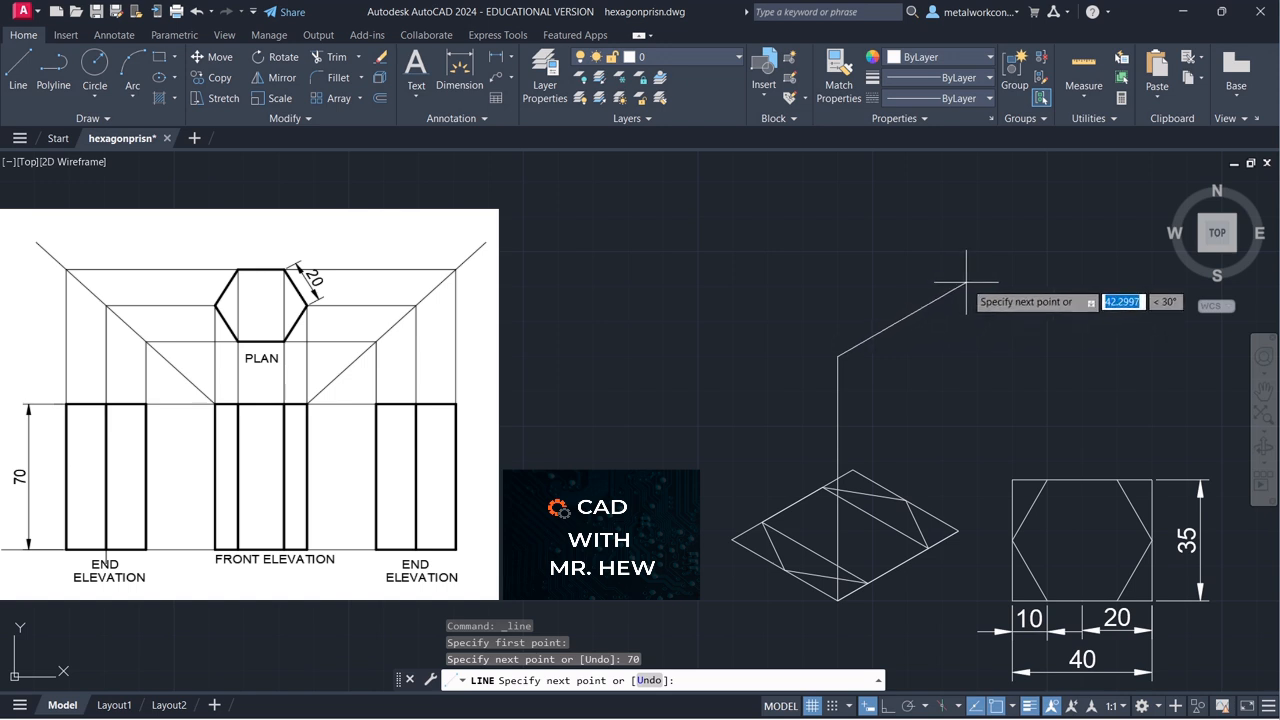
Continue the line from the top of the vertical edge with segments 40 units at 30° and 35 units at 150°
type("40")
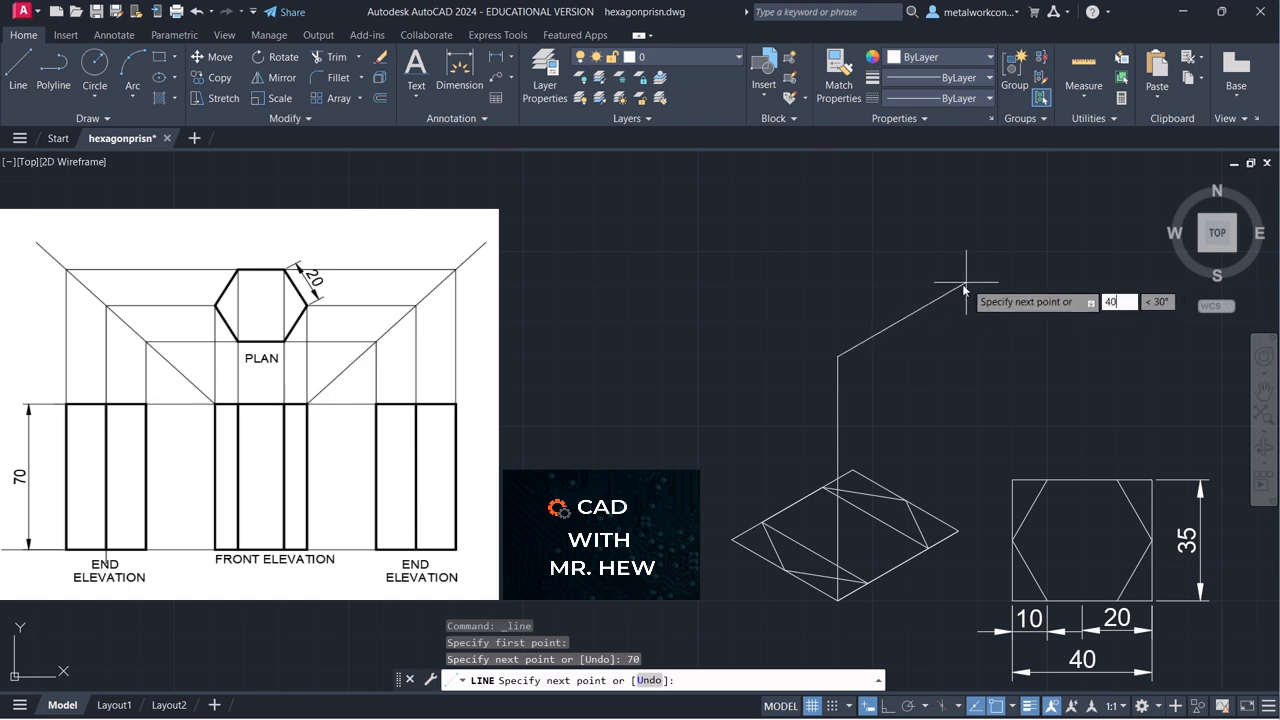
key("Tab")
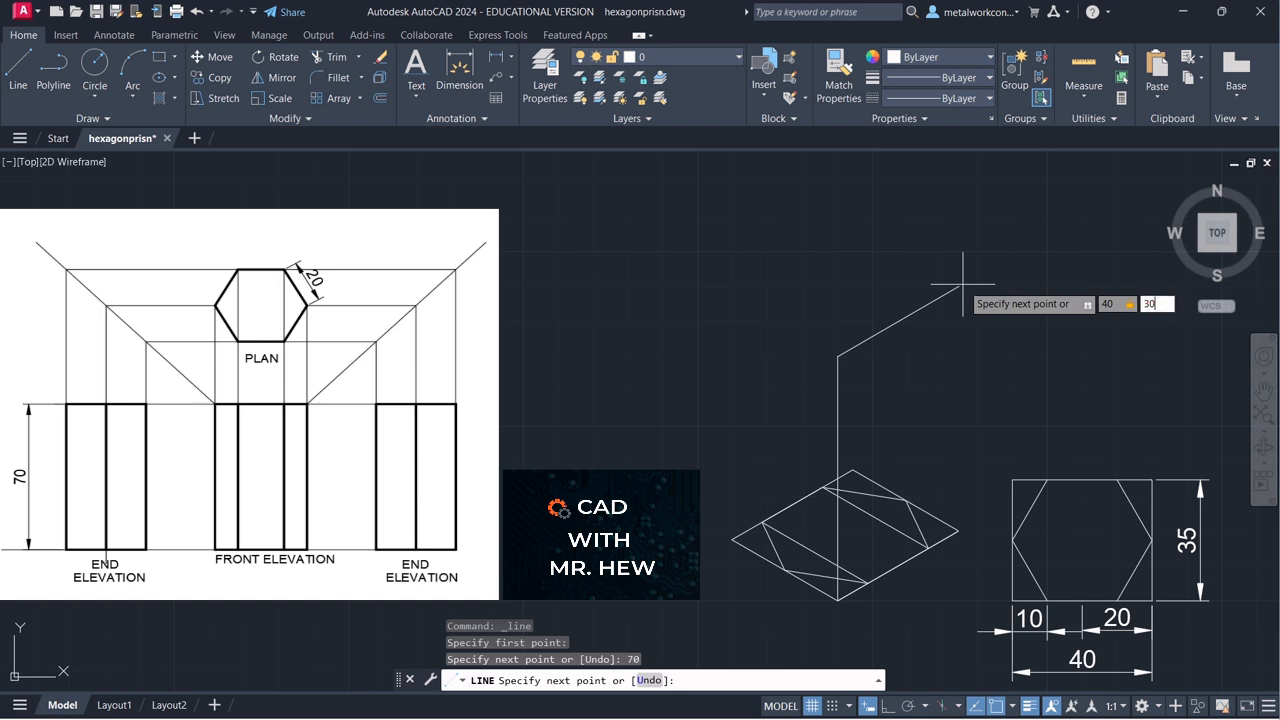
key("Return")
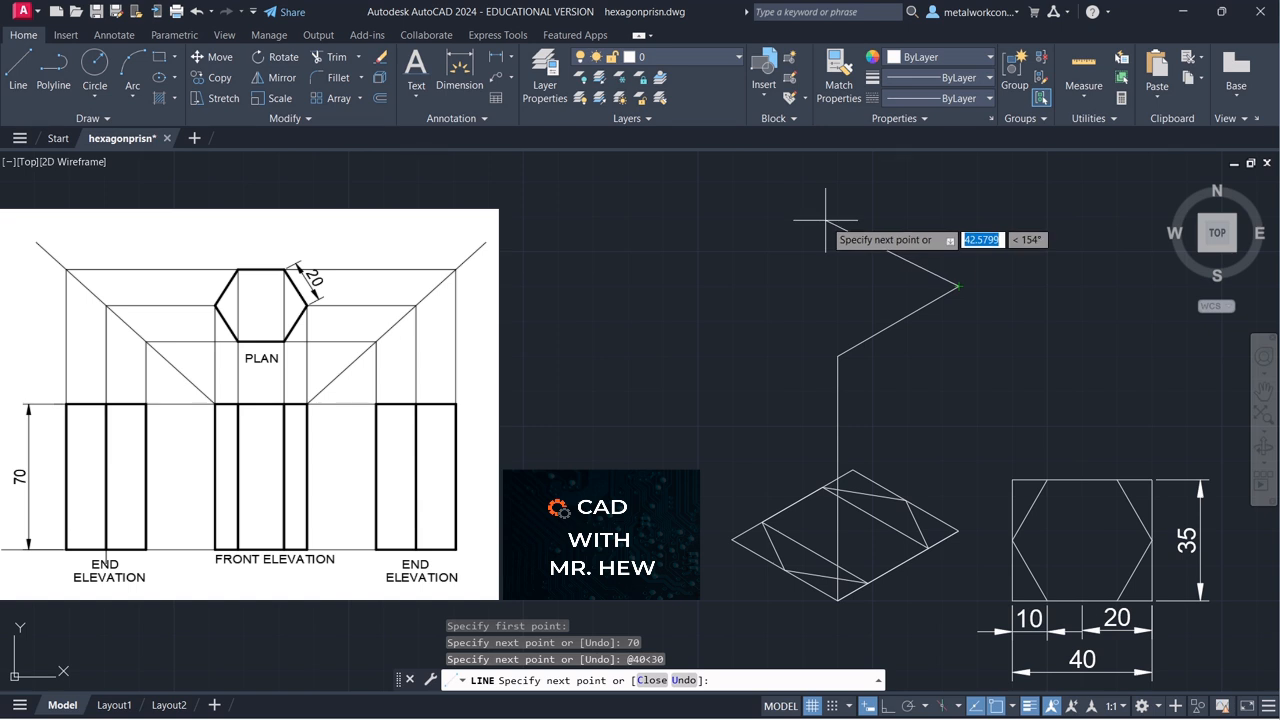
type("35")
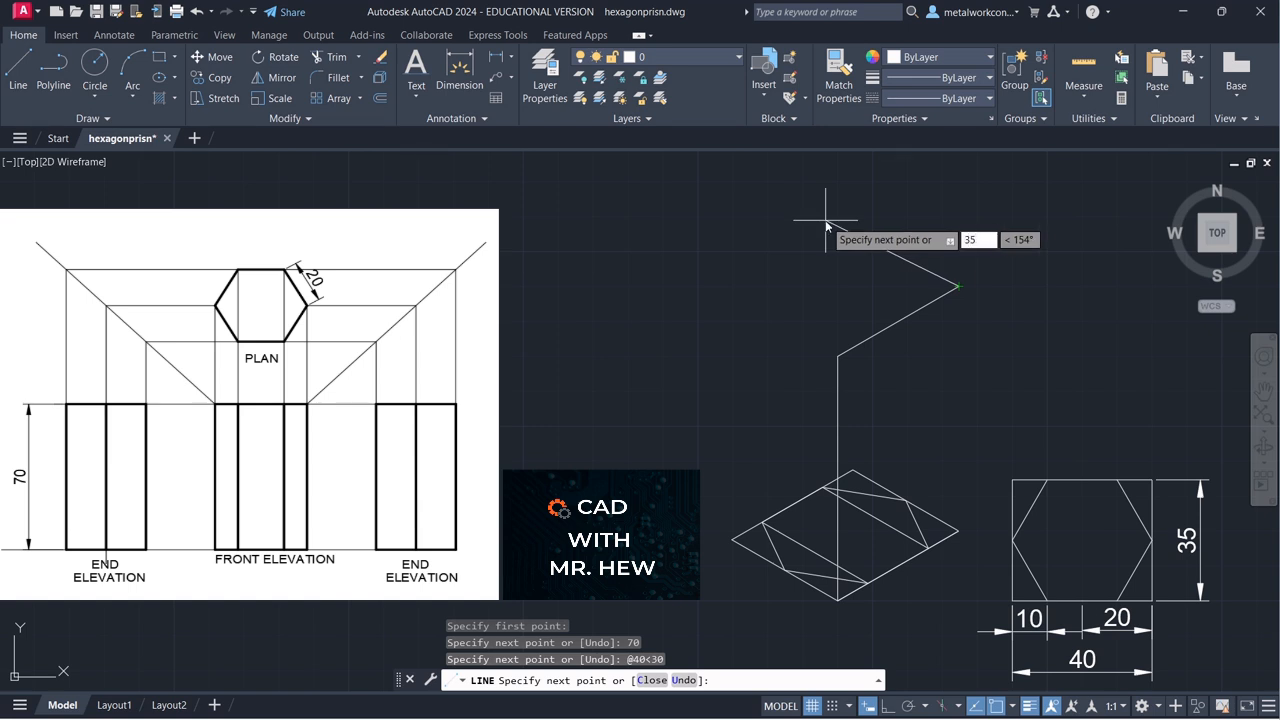
key("Tab")
type("1")
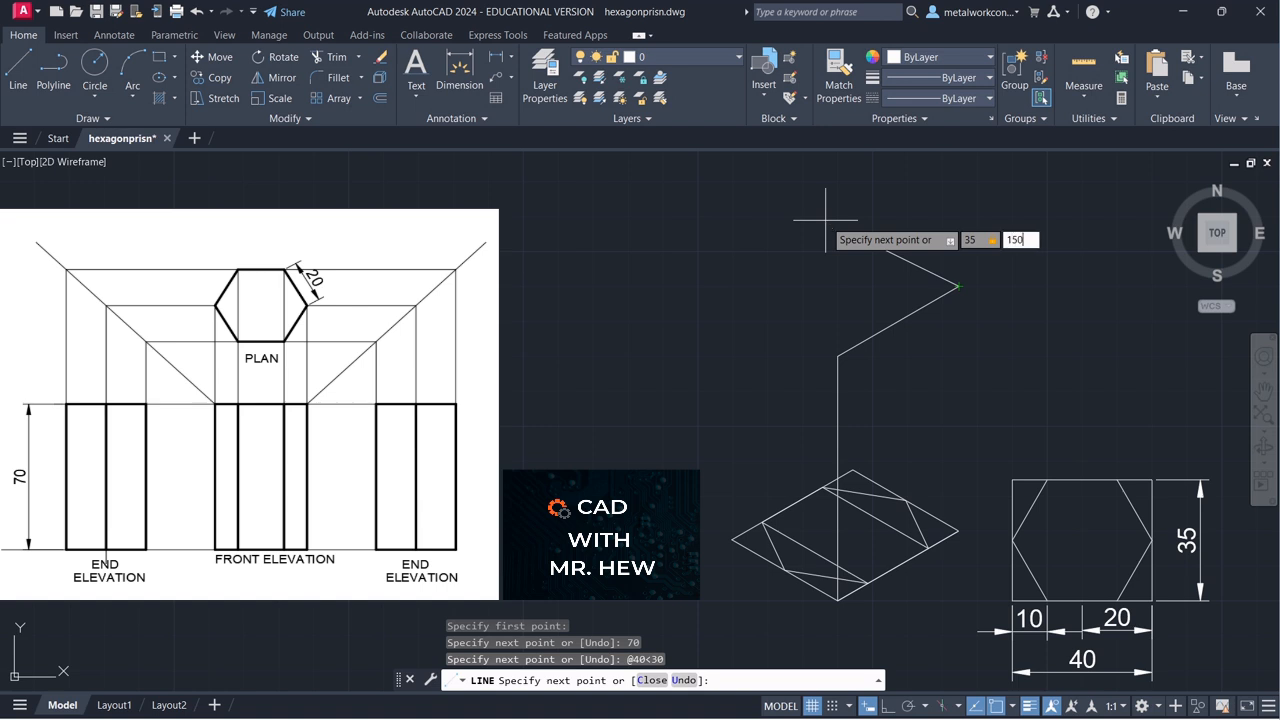
key("Return")
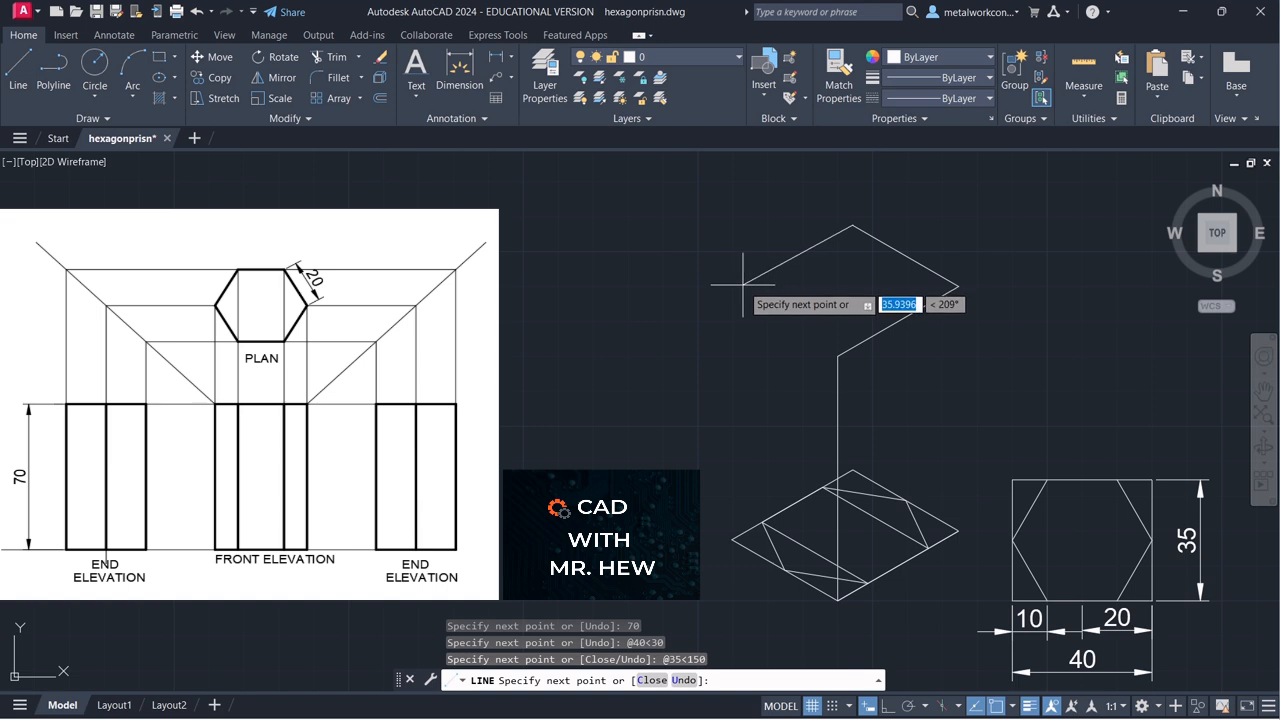
Close the upper rhombus with segments 40 units at 210° and 35 units at 330°
type("40")
key("Tab")
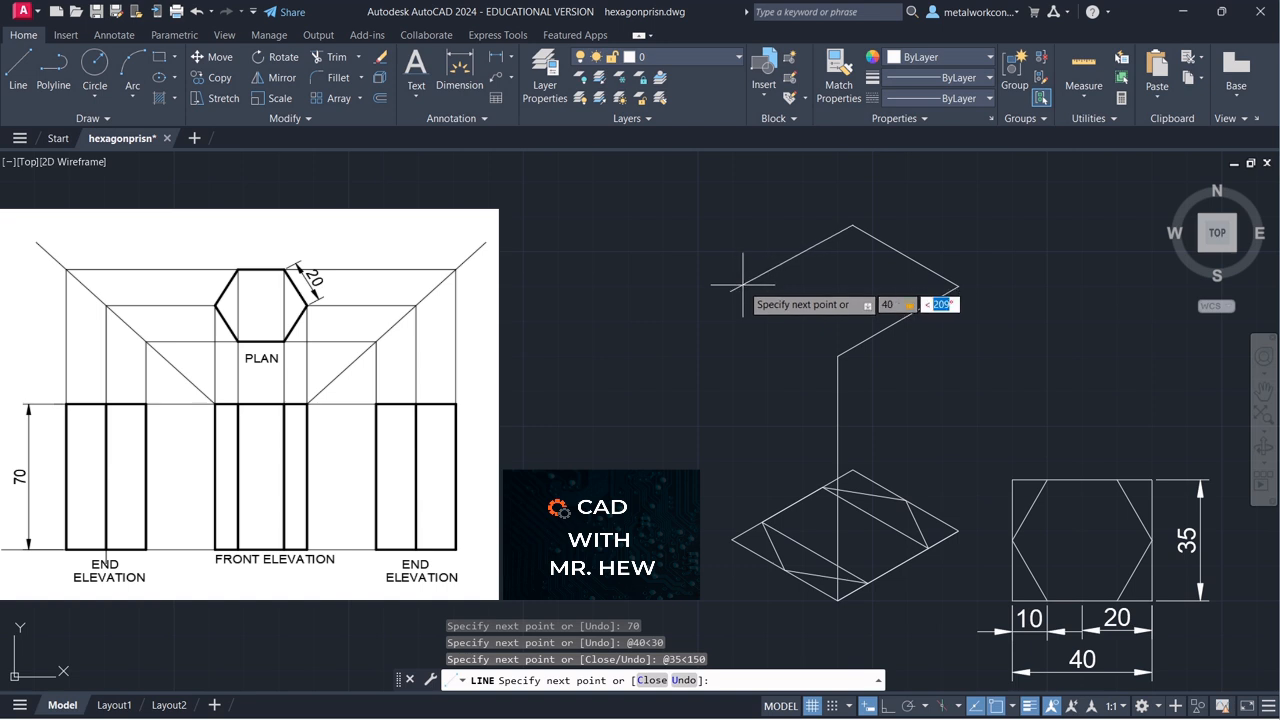
type("210")
key("Return")
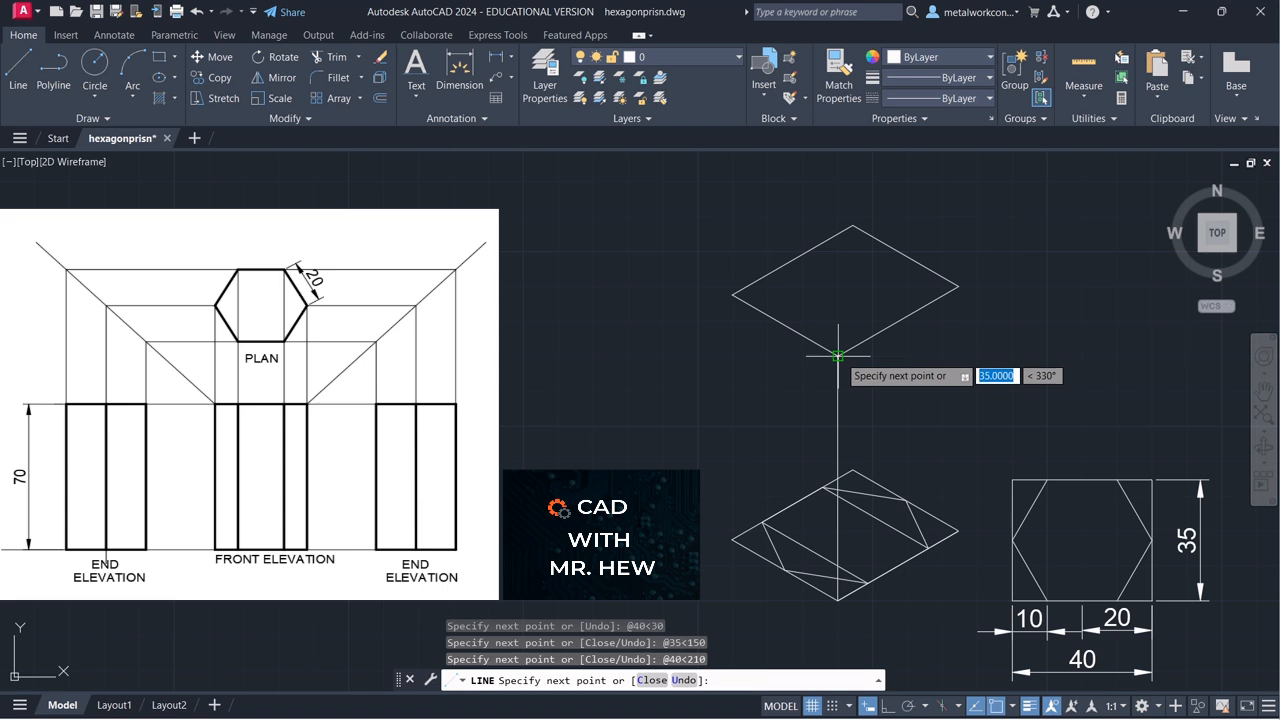
type("3")
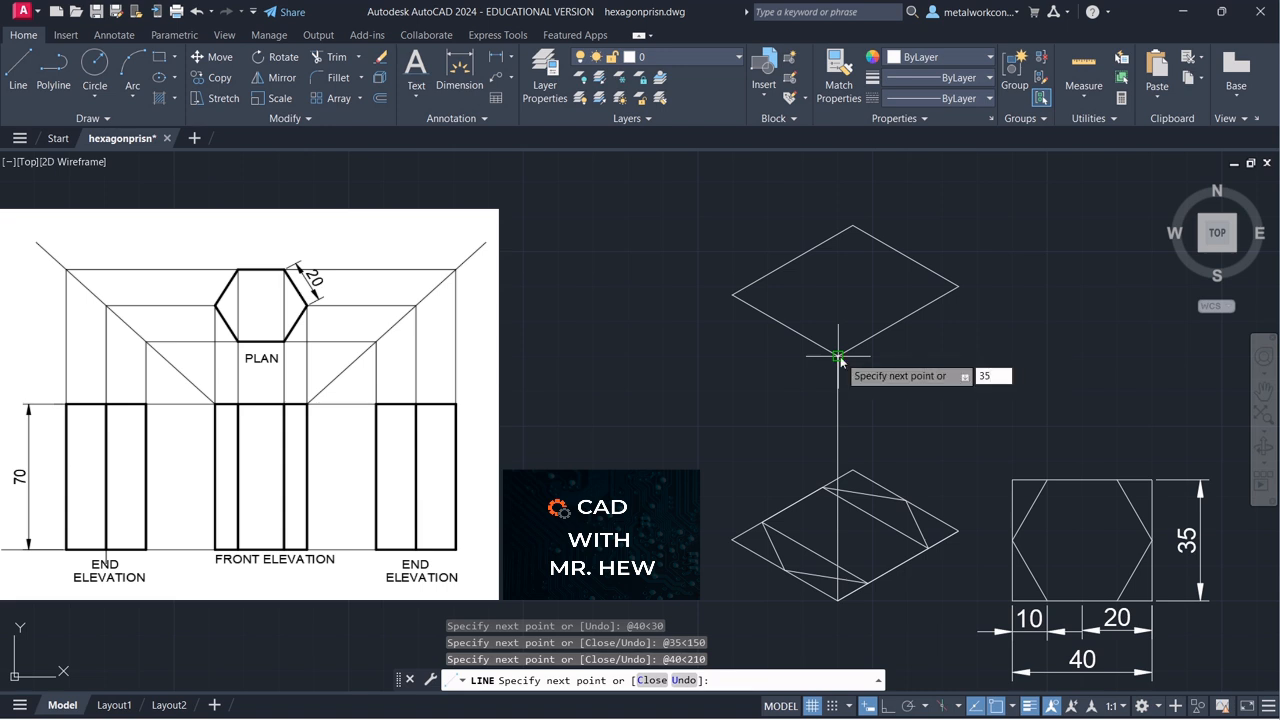
type("5")
key("Tab")
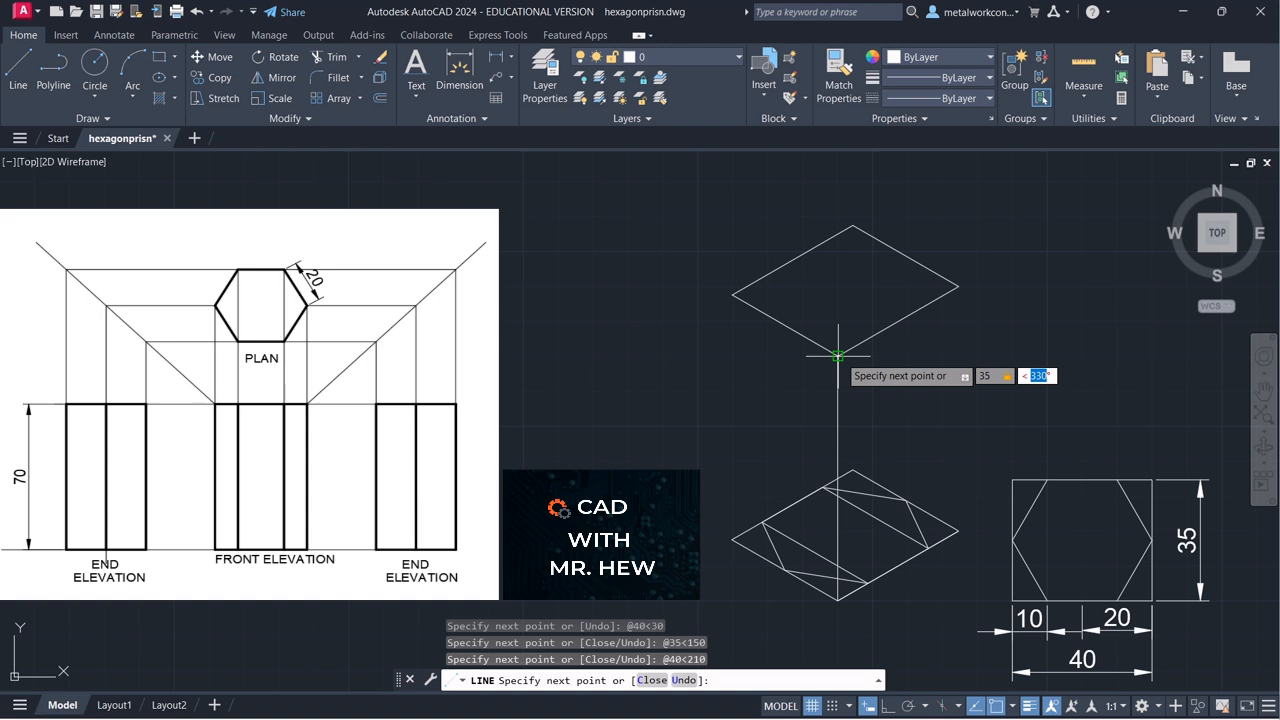
type("330")
key("Return")
key("Return")
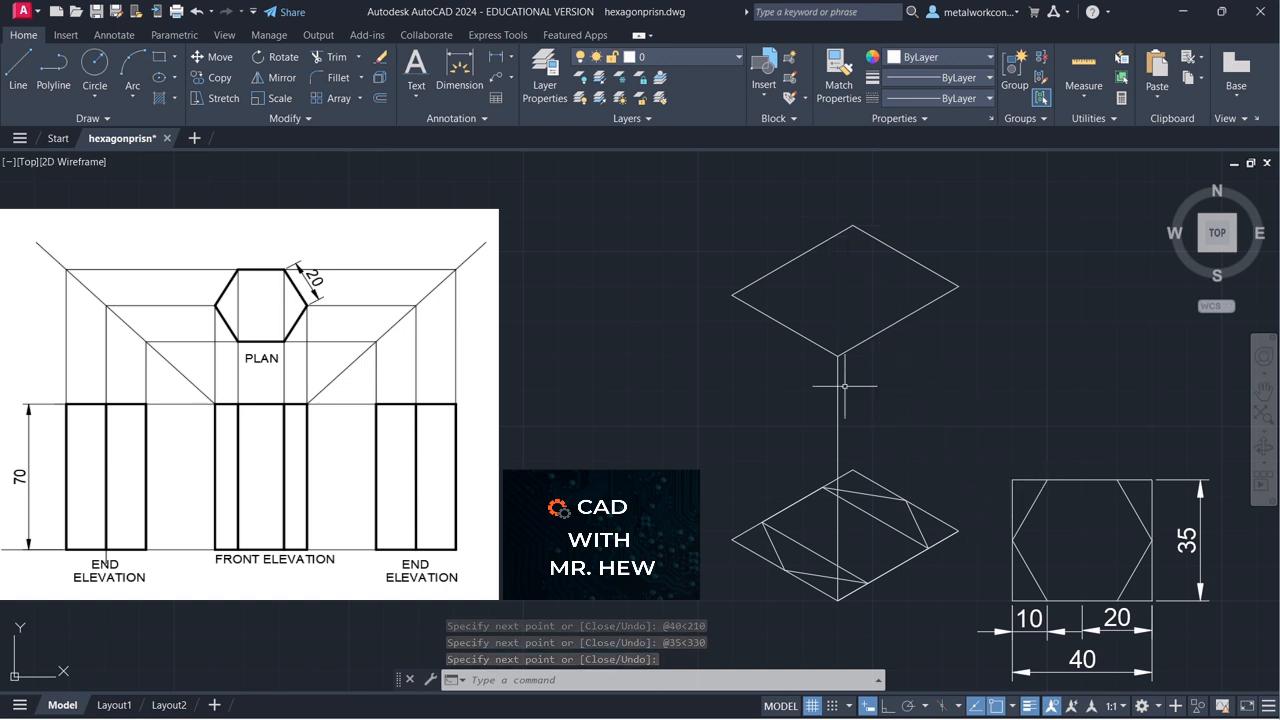
Draw a line from the upper rhombus's front corner, 10 units along its right-hand front edge and 35 units at 150° across the rhombus
left_click(20, 76)
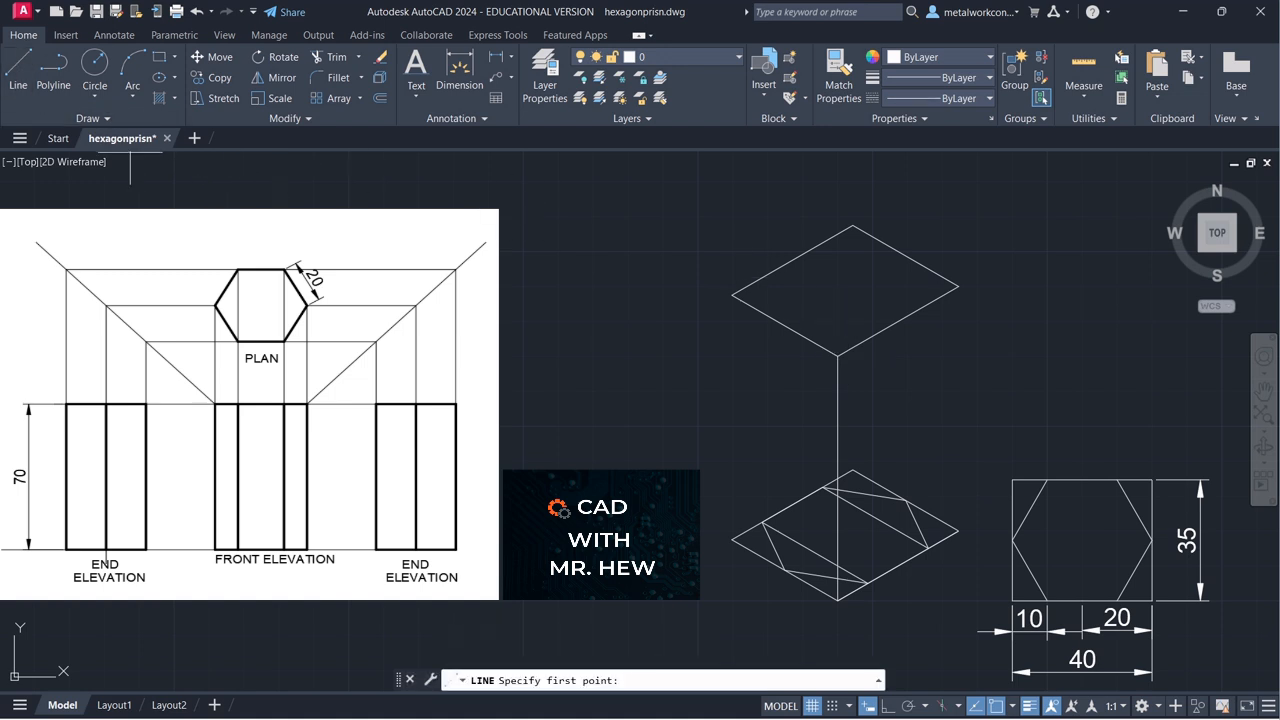
left_click(838, 355)
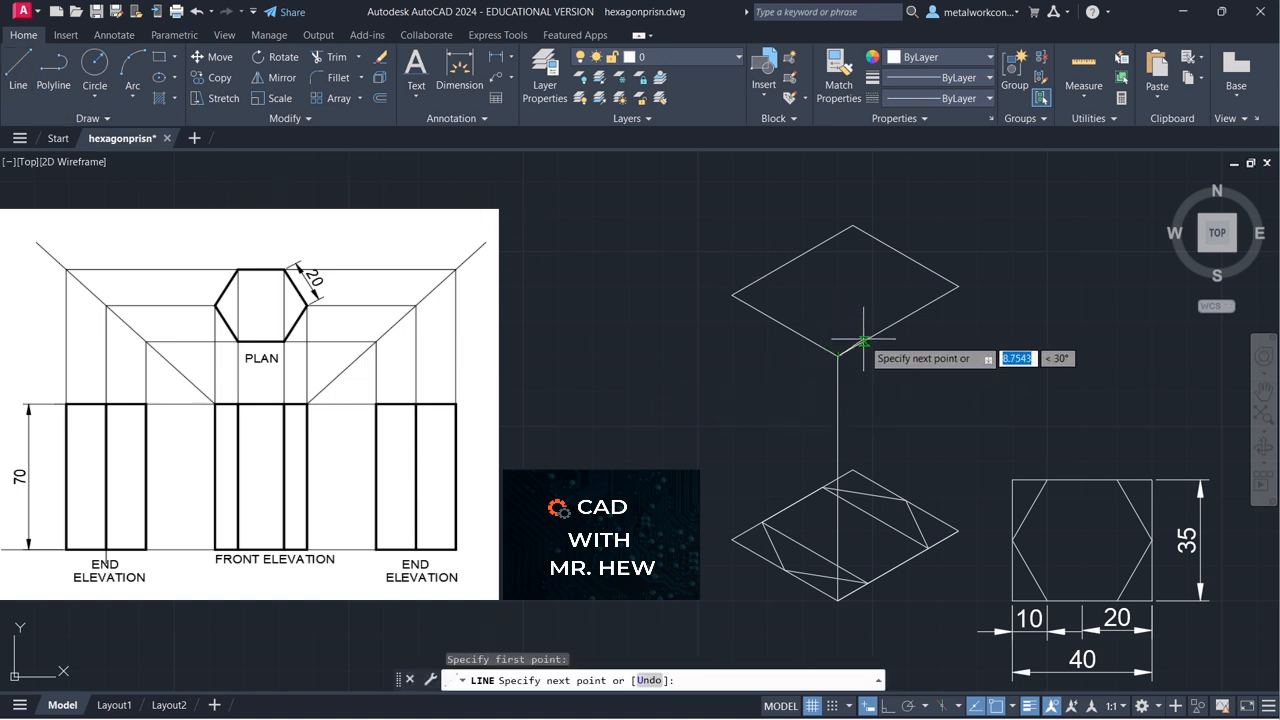
type("10")
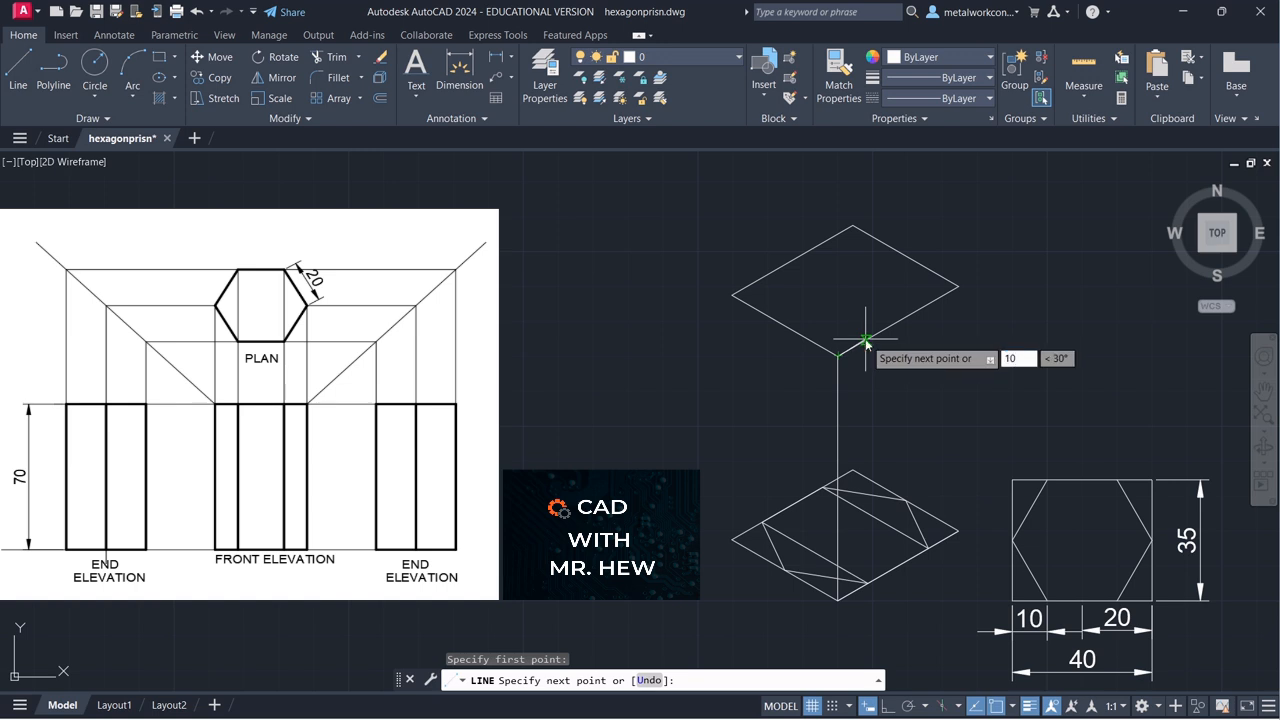
key("Tab")
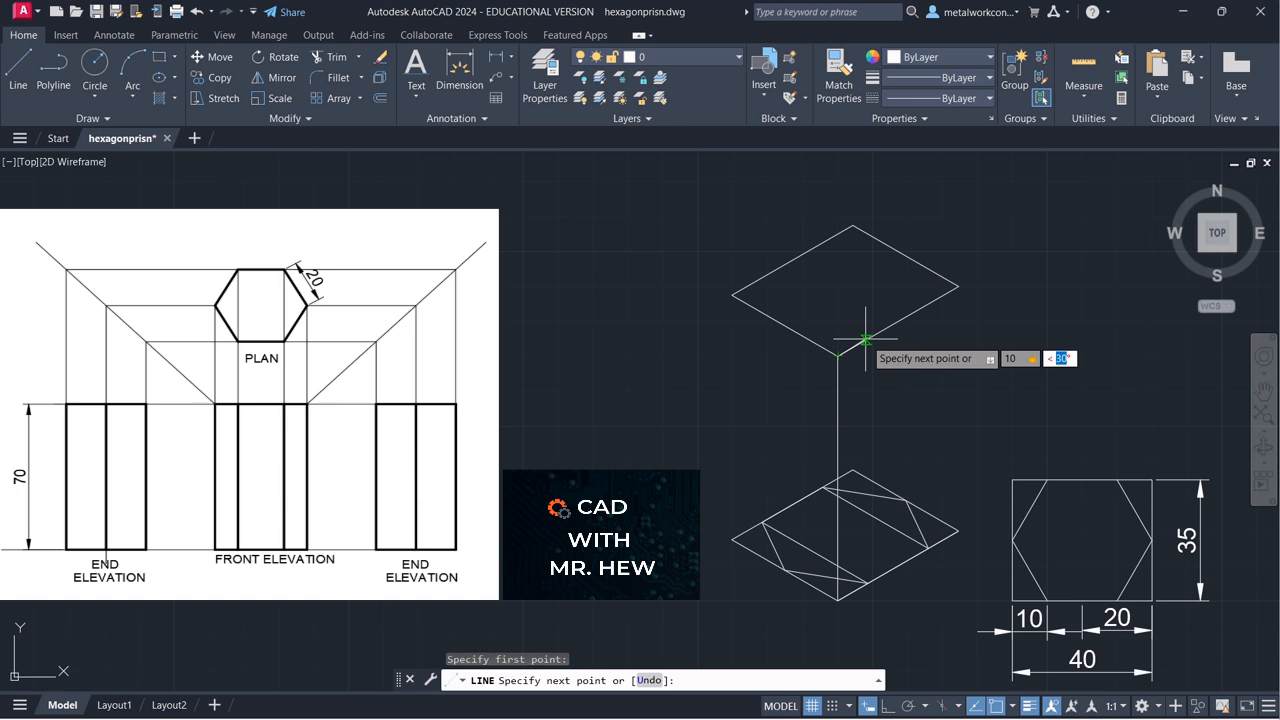
key("Return")
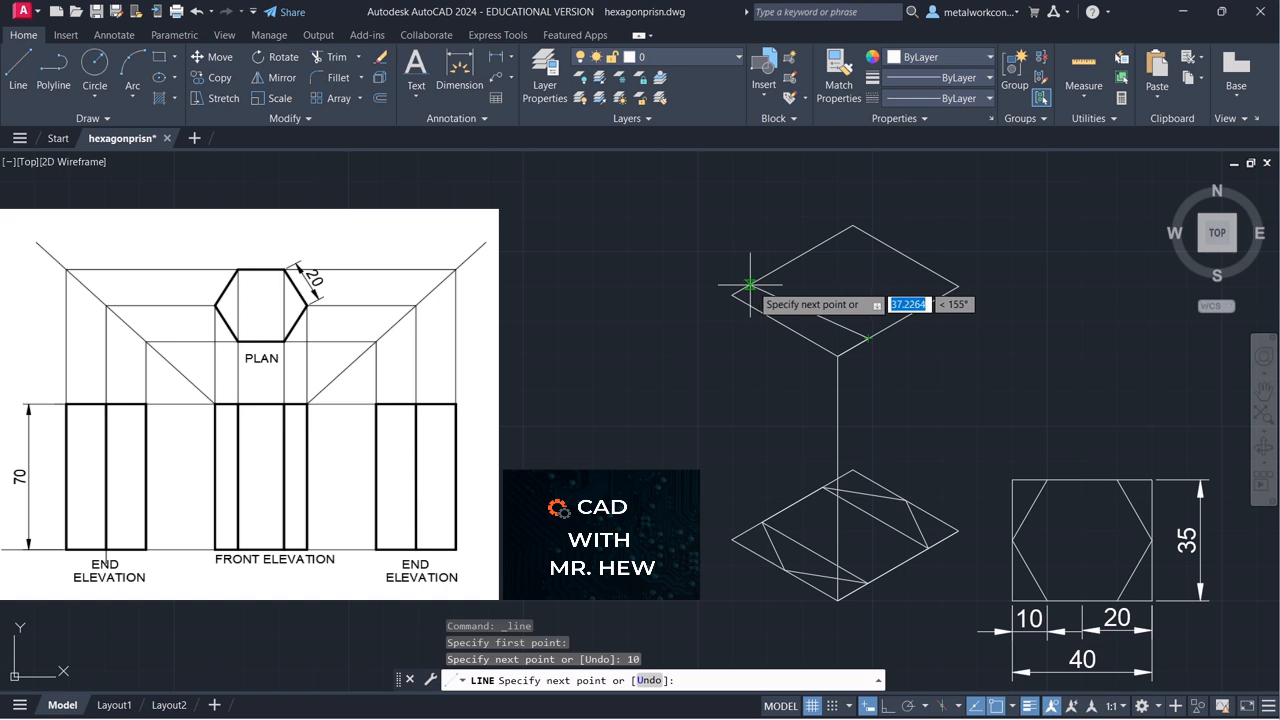
type("3")
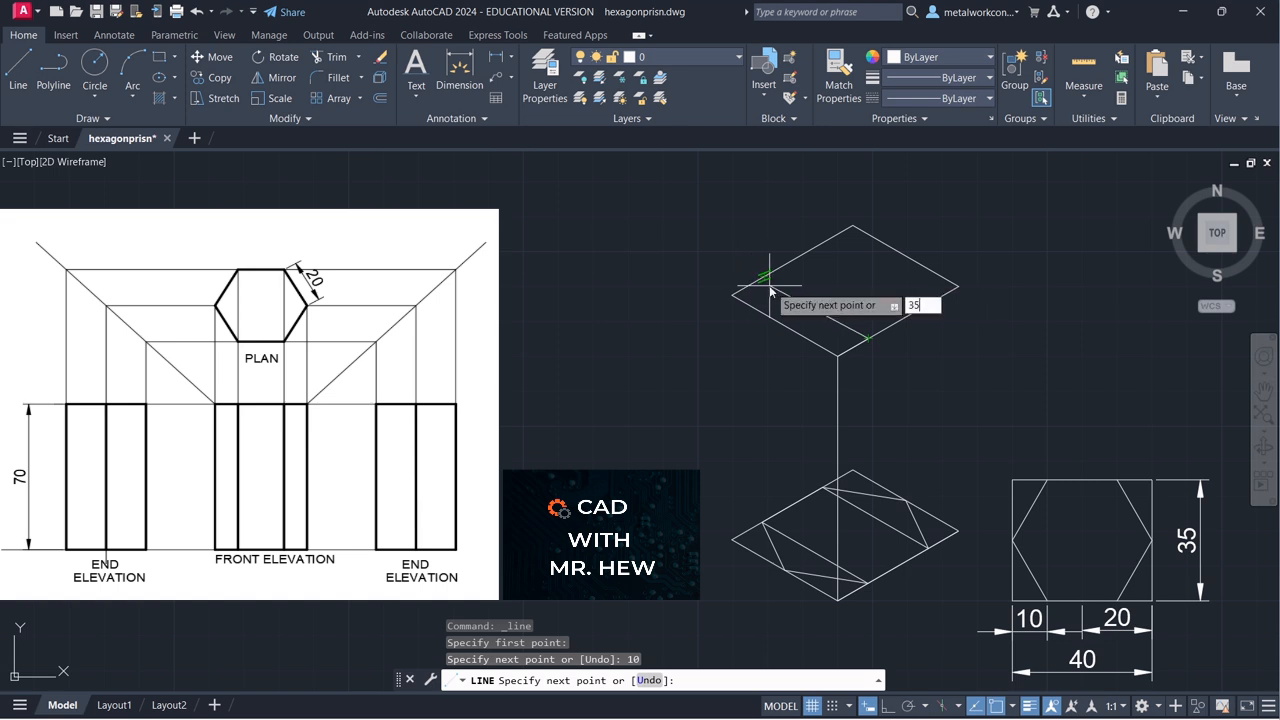
type("5")
key("Tab")
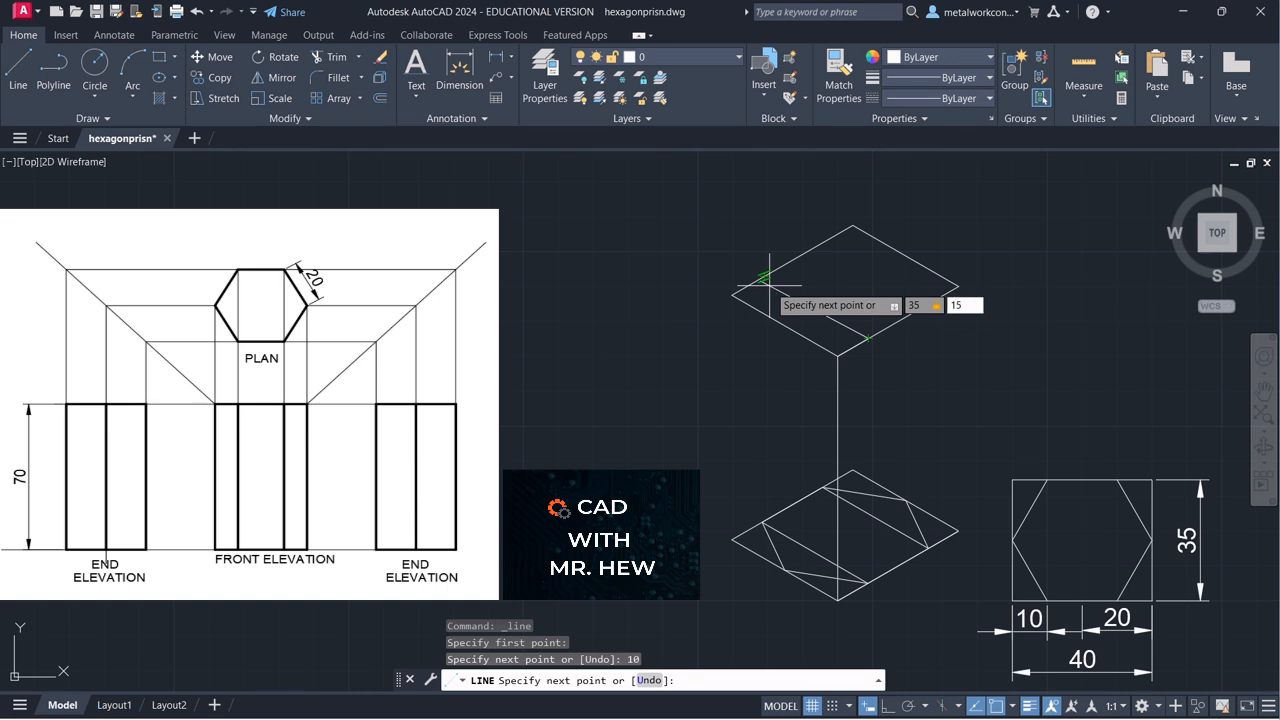
type("150")
key("Return")
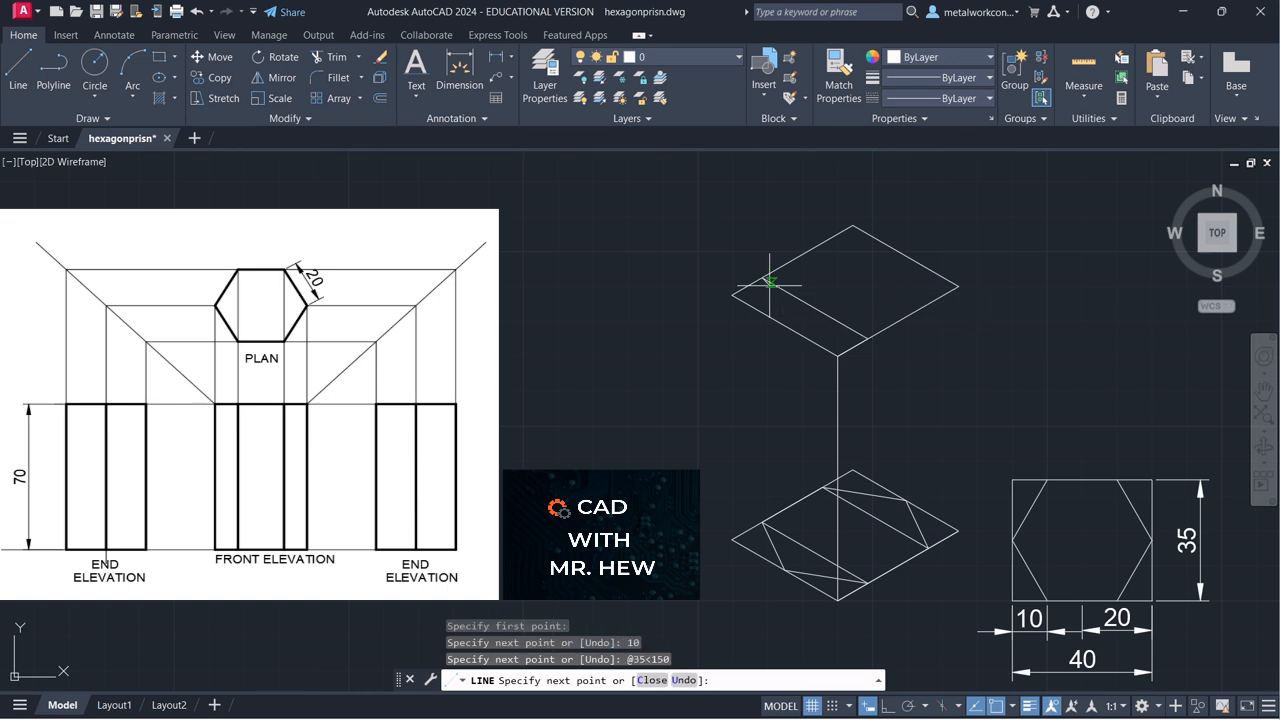
key("Return")
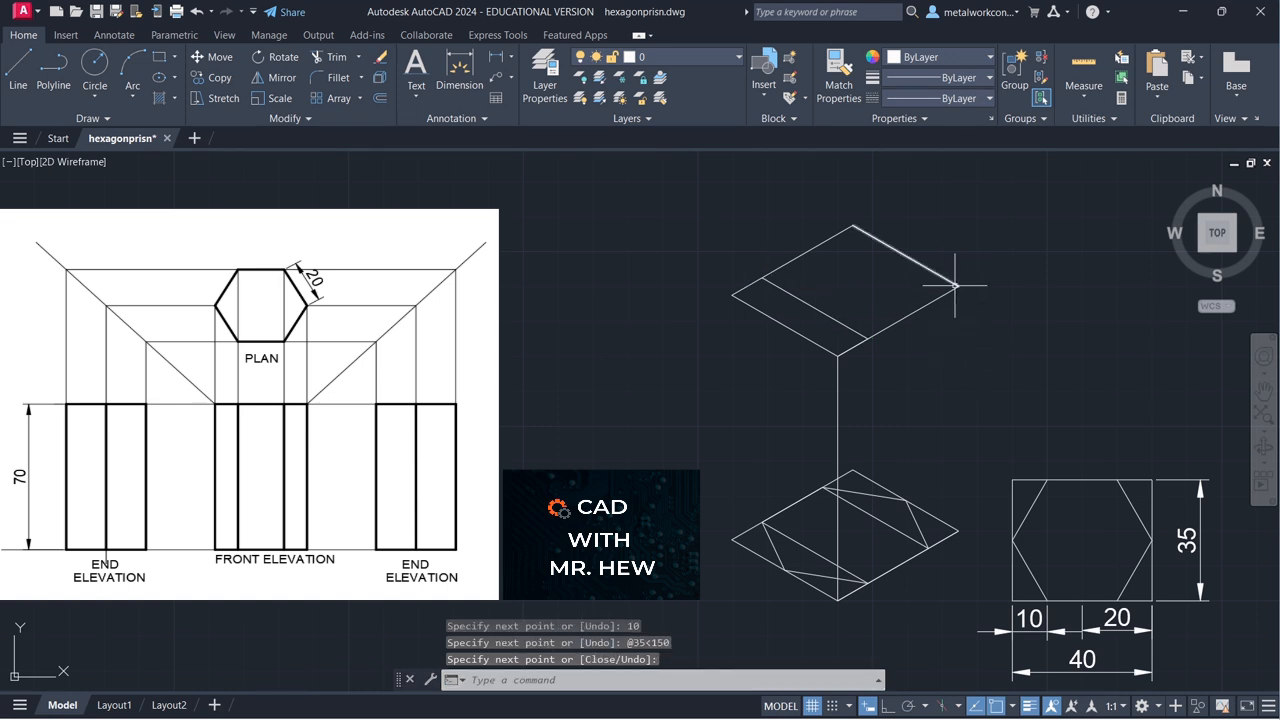
Draw a line from the upper rhombus's right corner, 10 units at 210° and 35 units at 150° across the rhombus
left_click(18, 68)
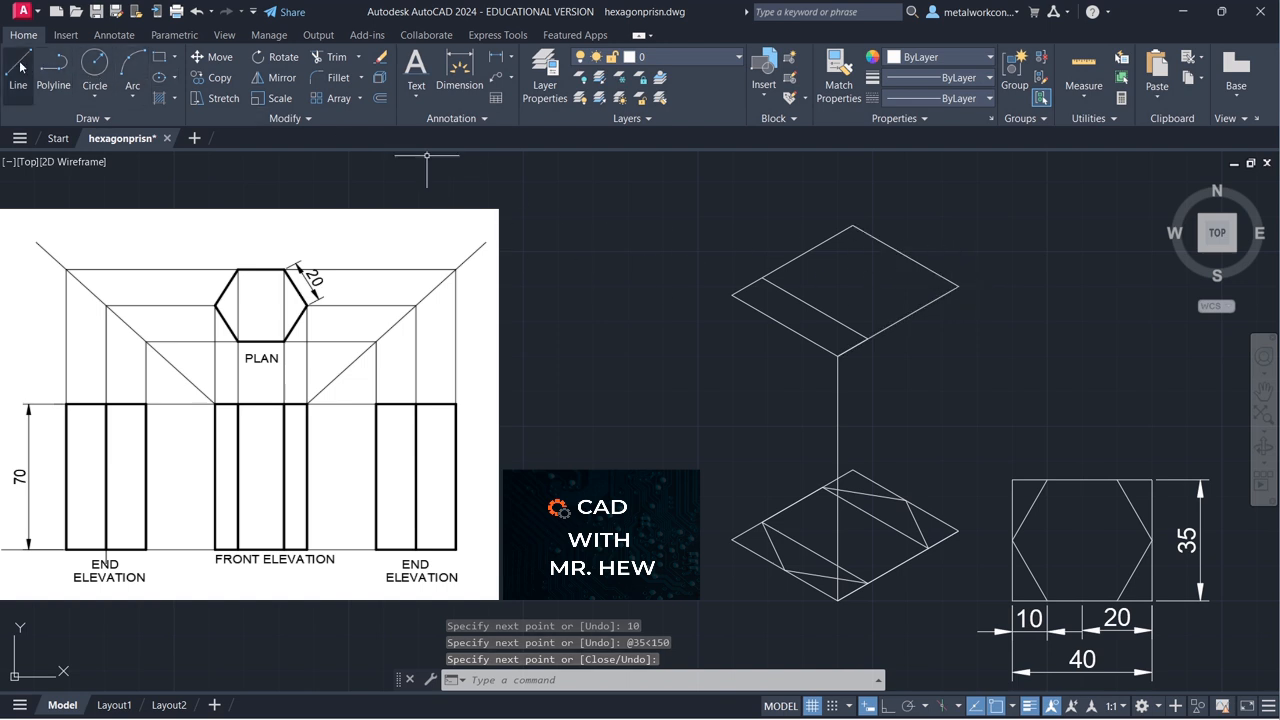
left_click(958, 286)
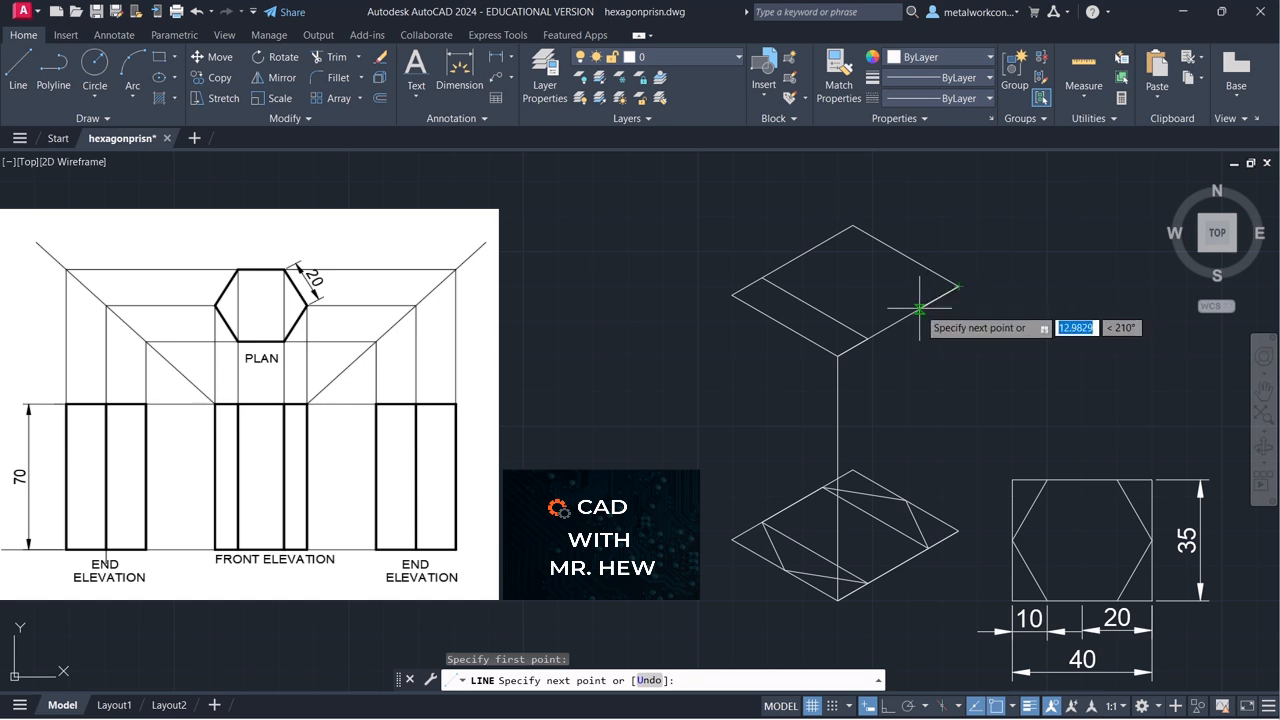
type("10")
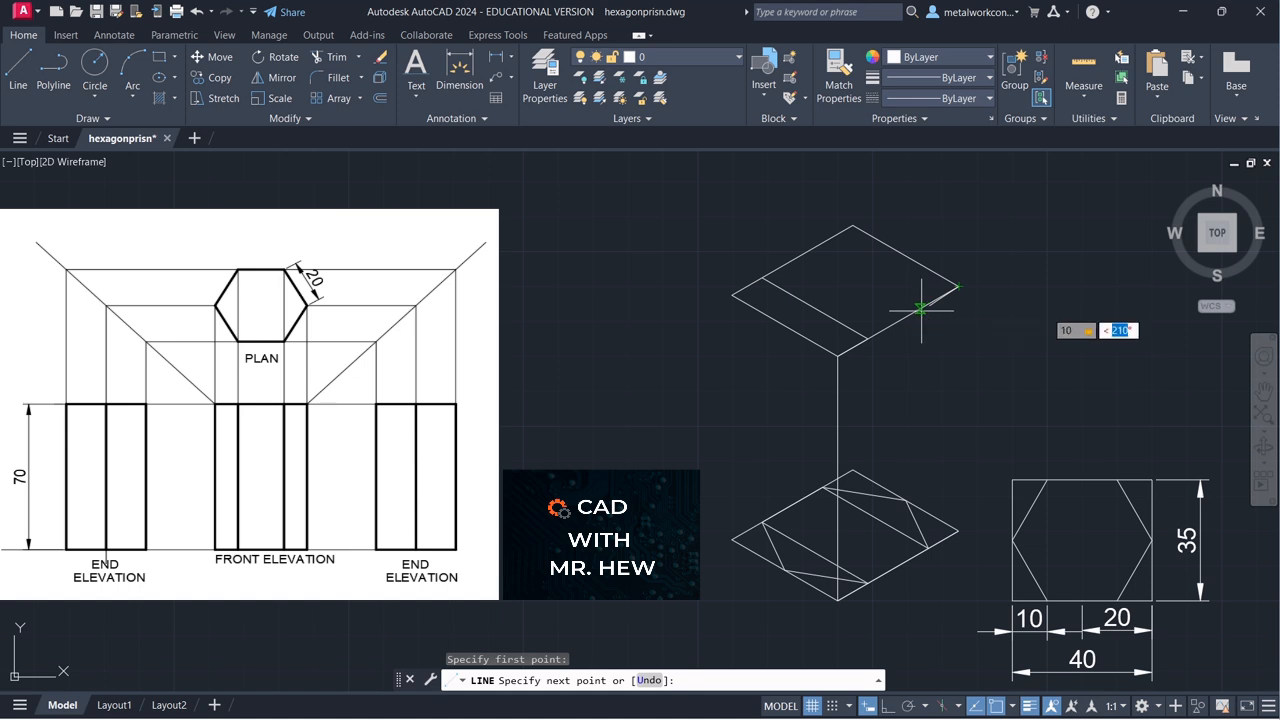
key("Return")
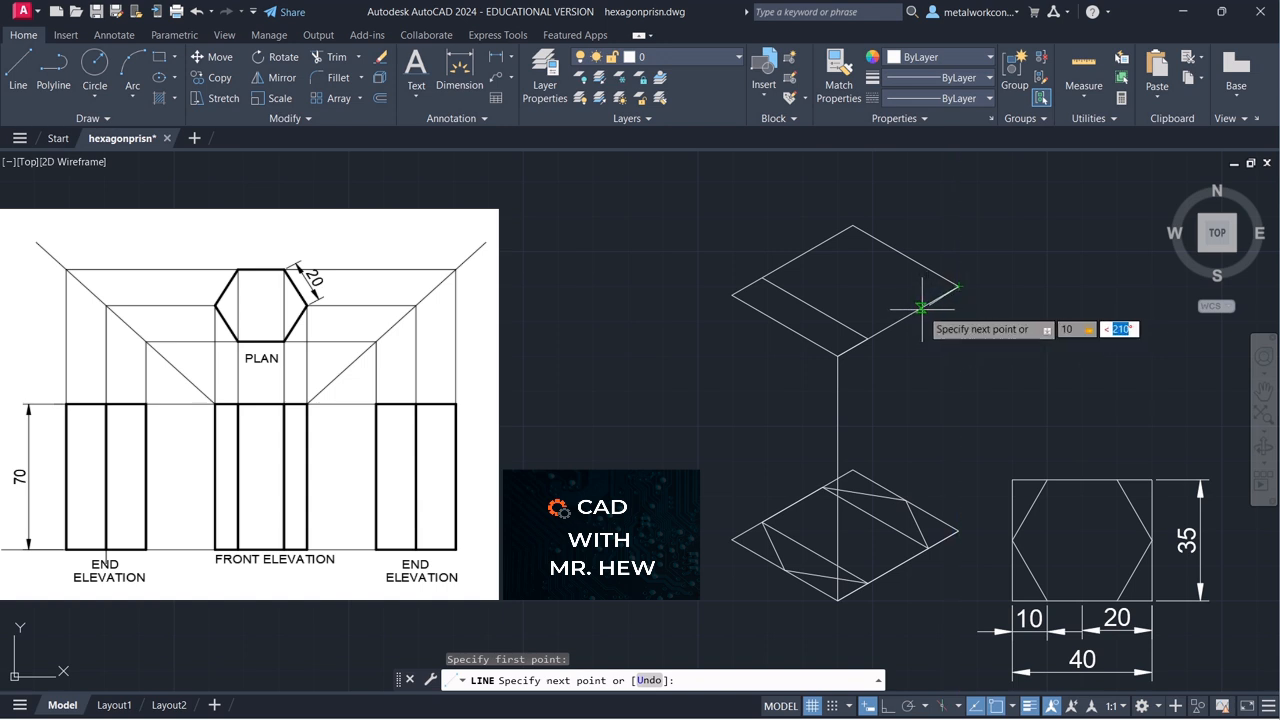
type("21")
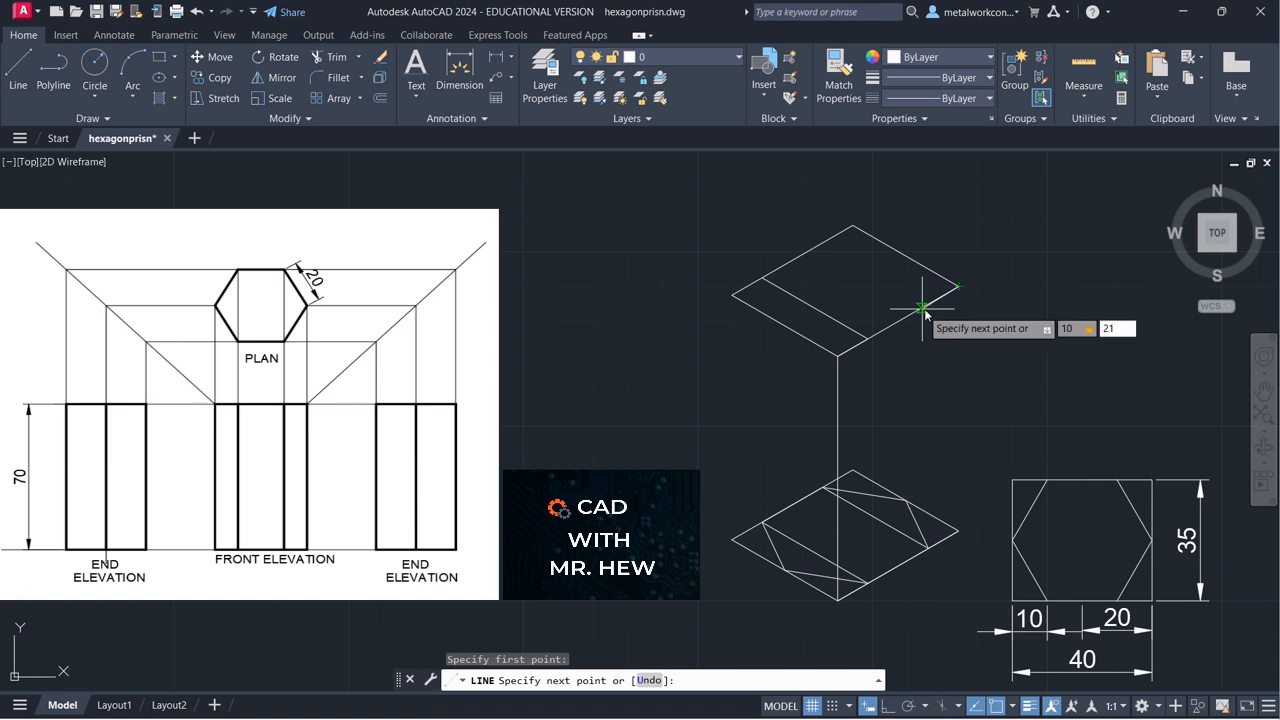
key("Return")
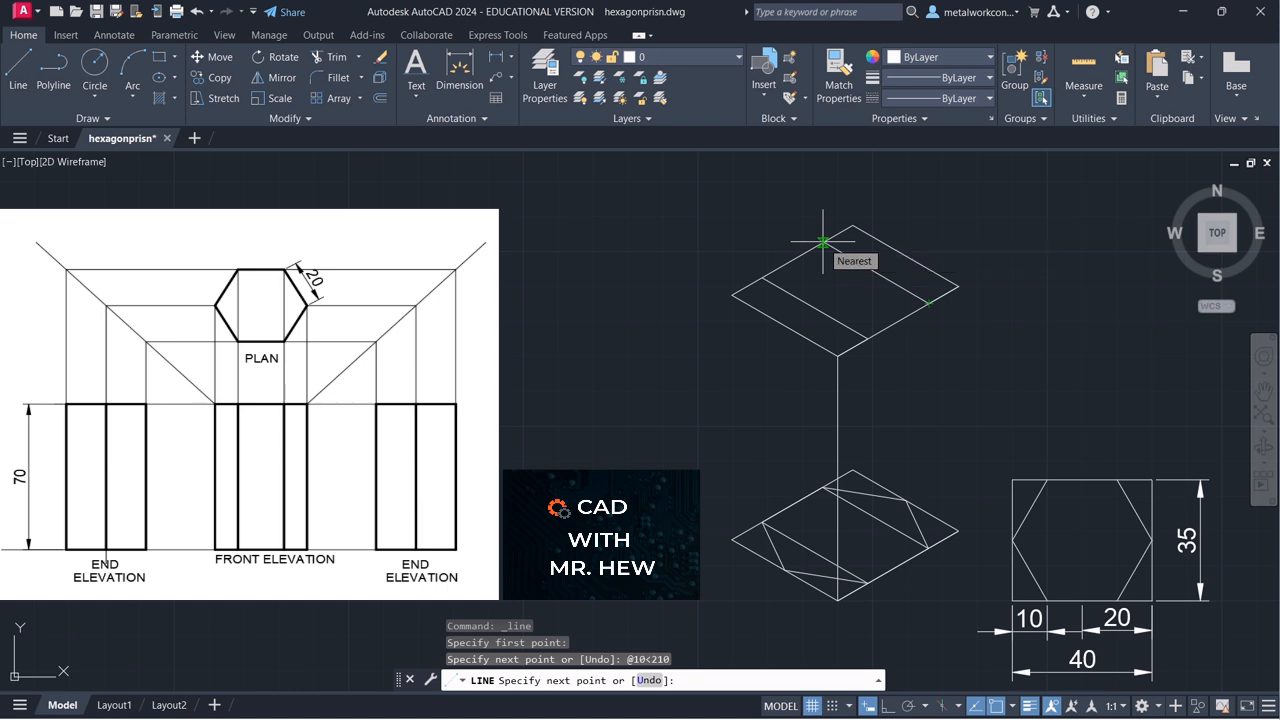
type("35")
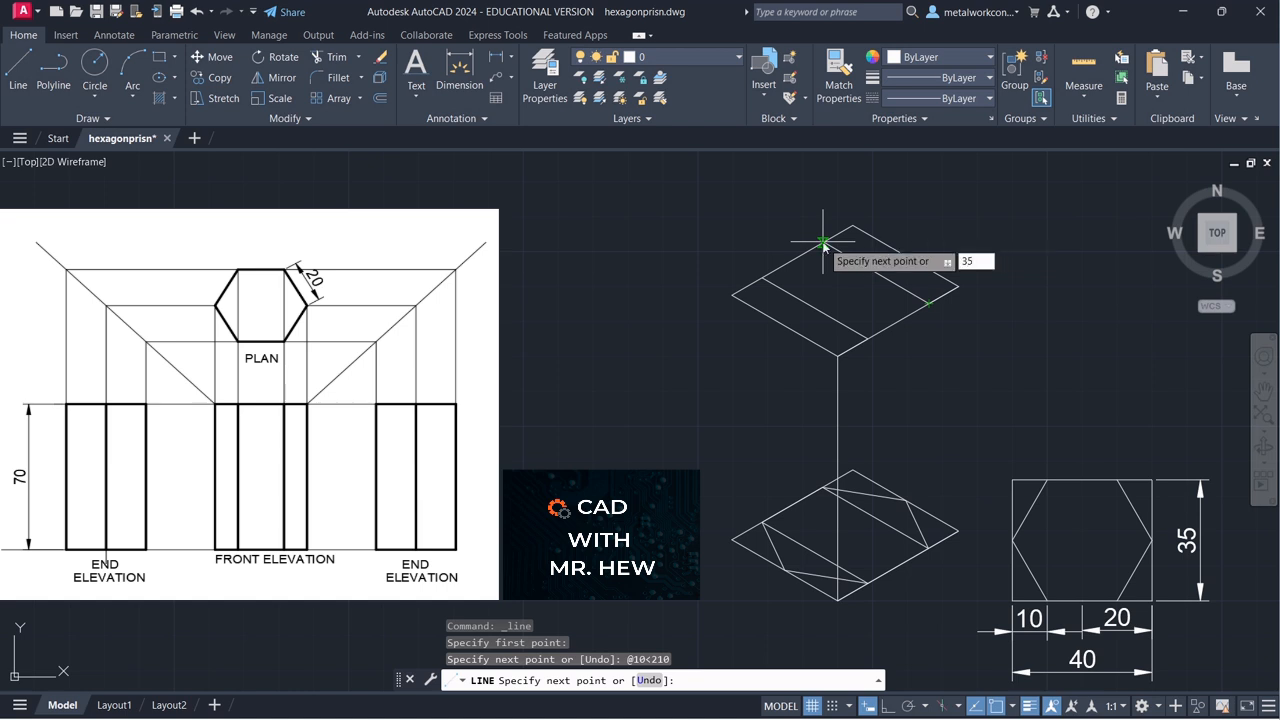
key("Tab")
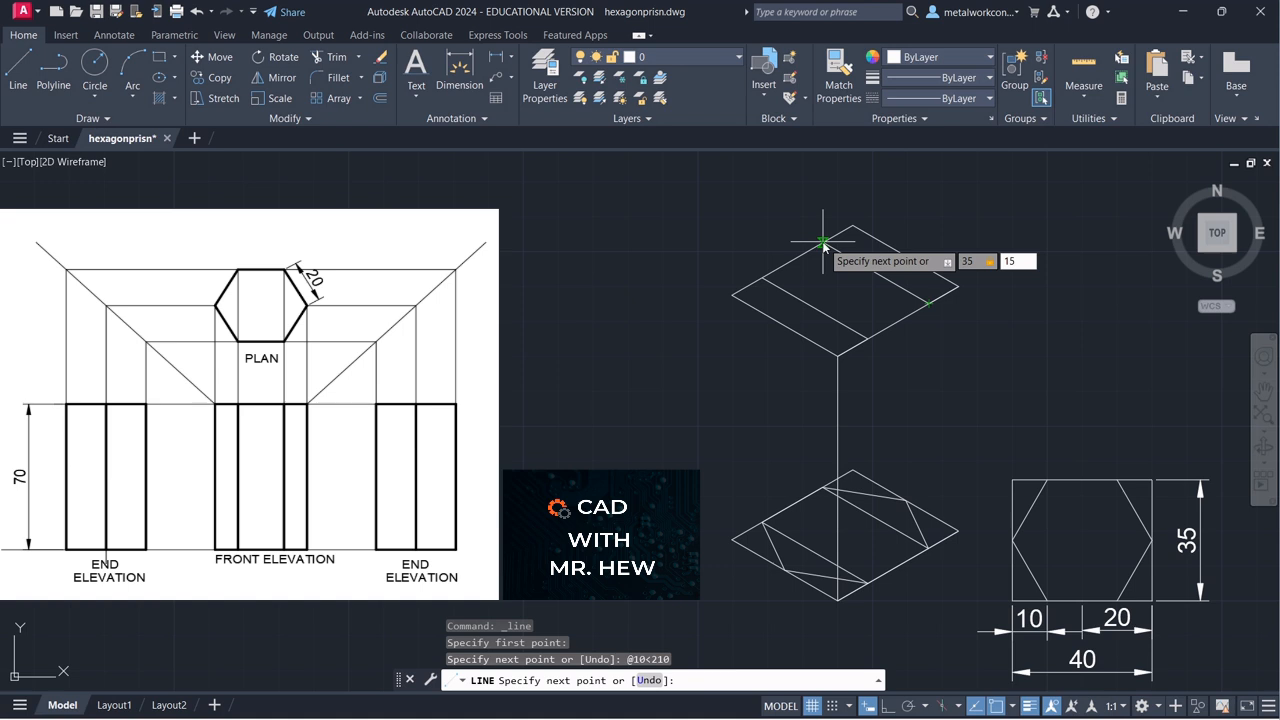
key("Return")
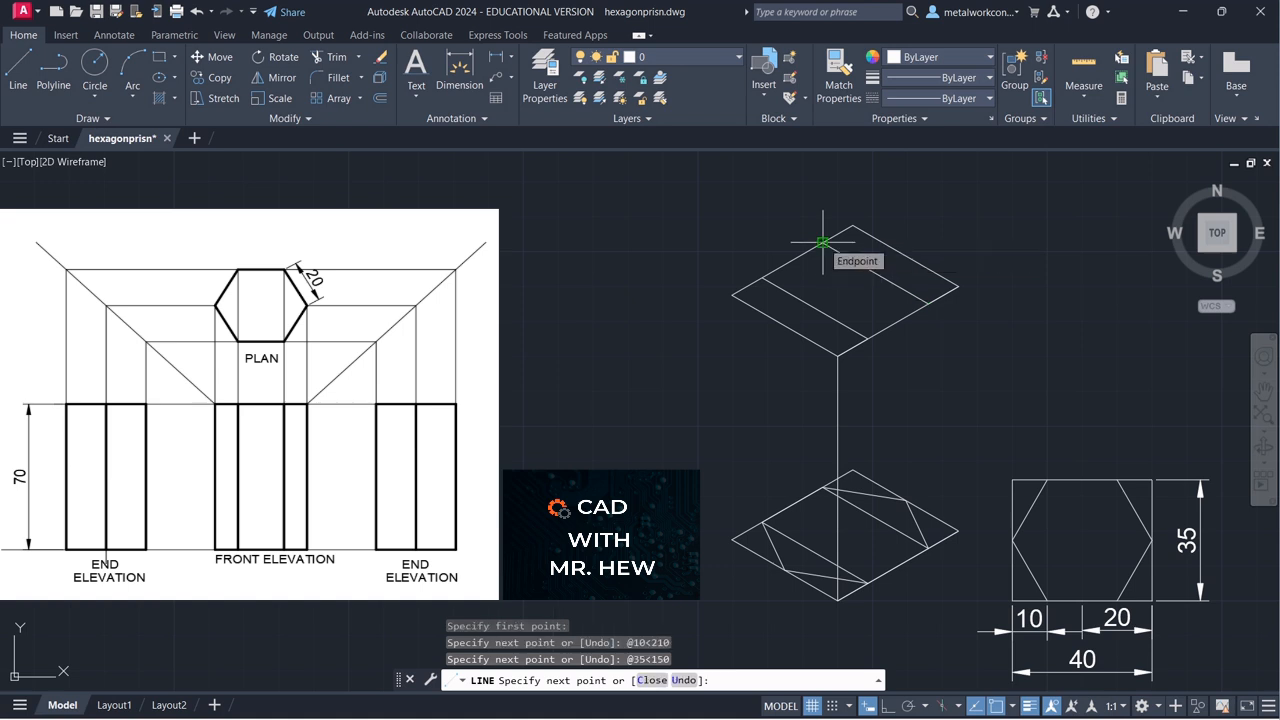
key("Return")
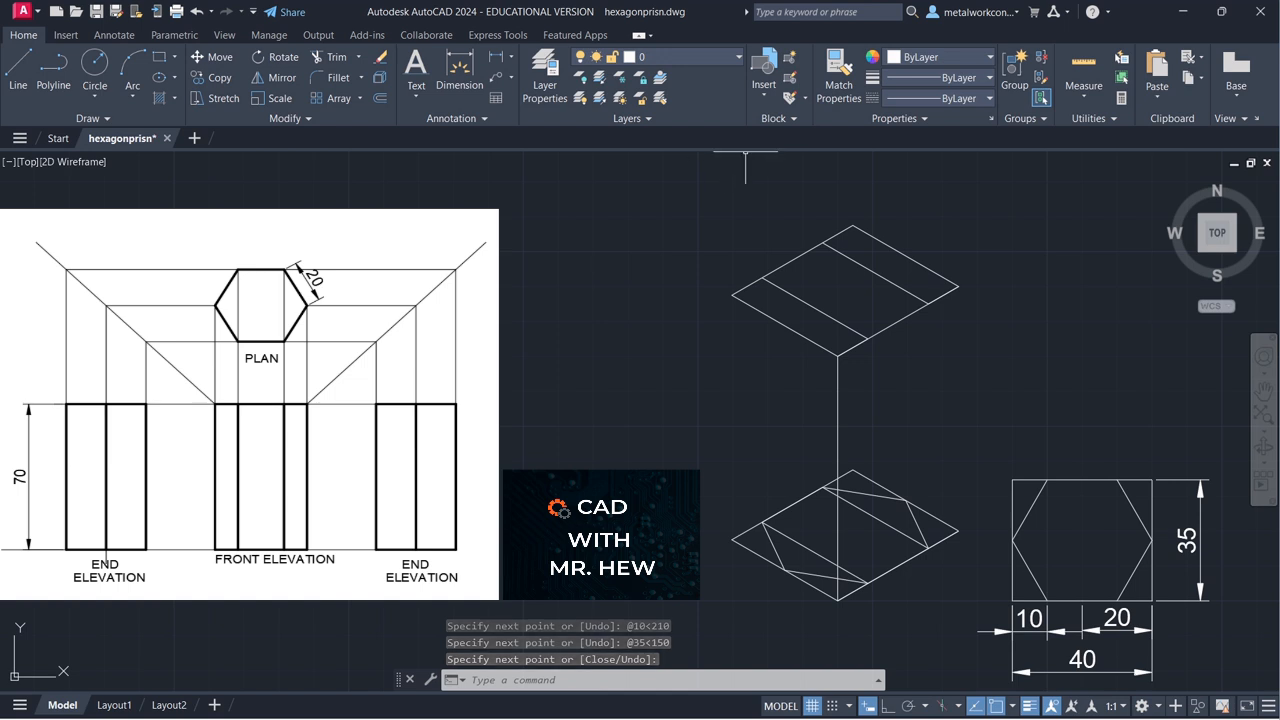
Make OUTLINE the current layer and trace the closed hexagon inside the upper rhombus through the construction-line ends and side midpoints
left_click(721, 57)
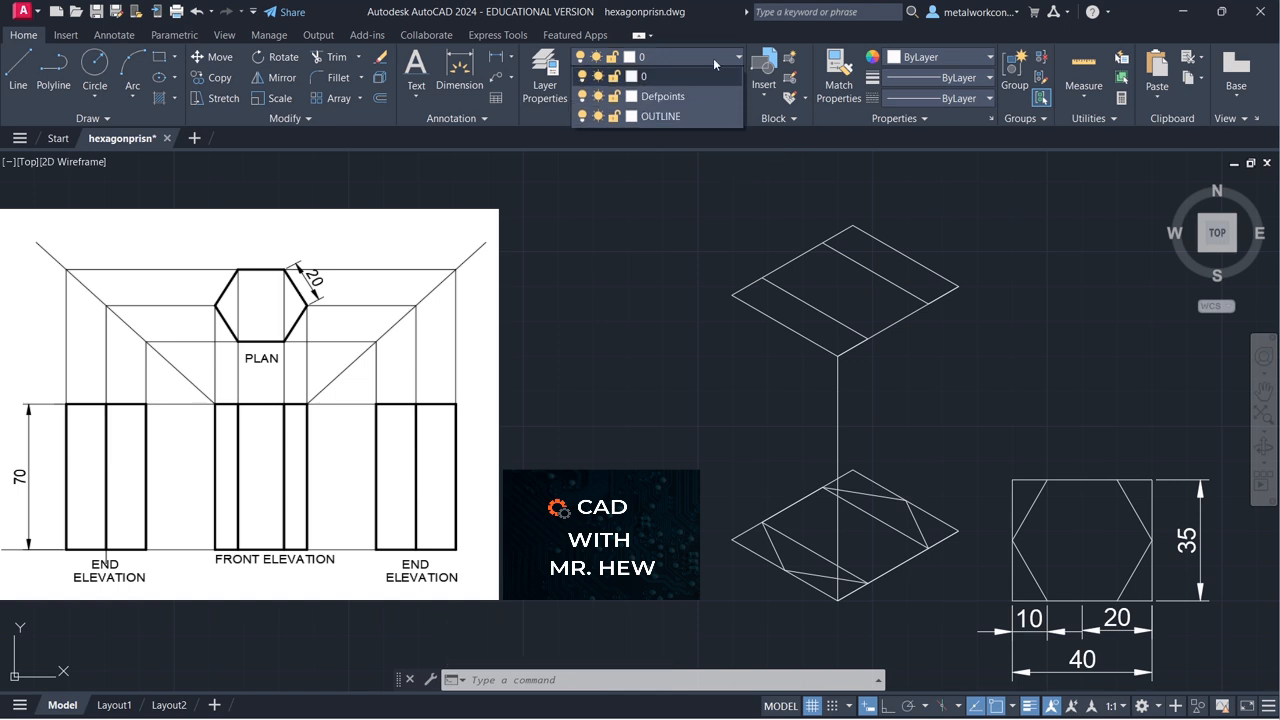
left_click(658, 116)
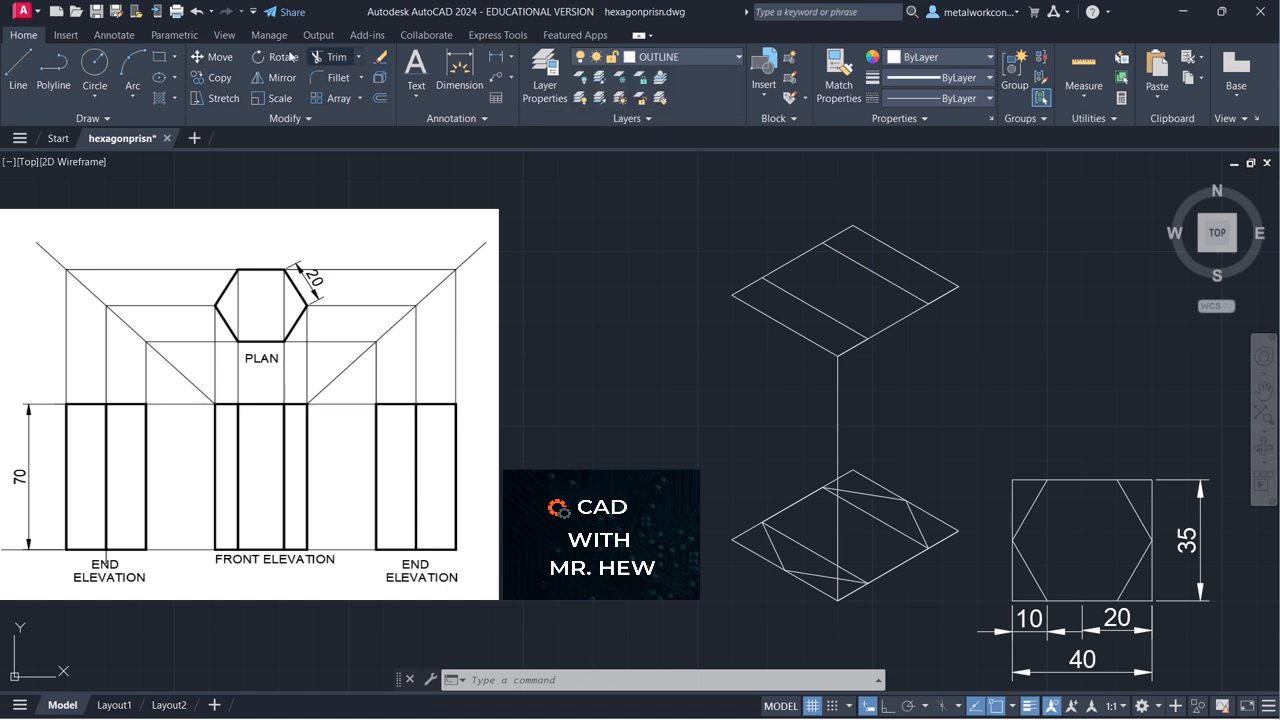
left_click(18, 70)
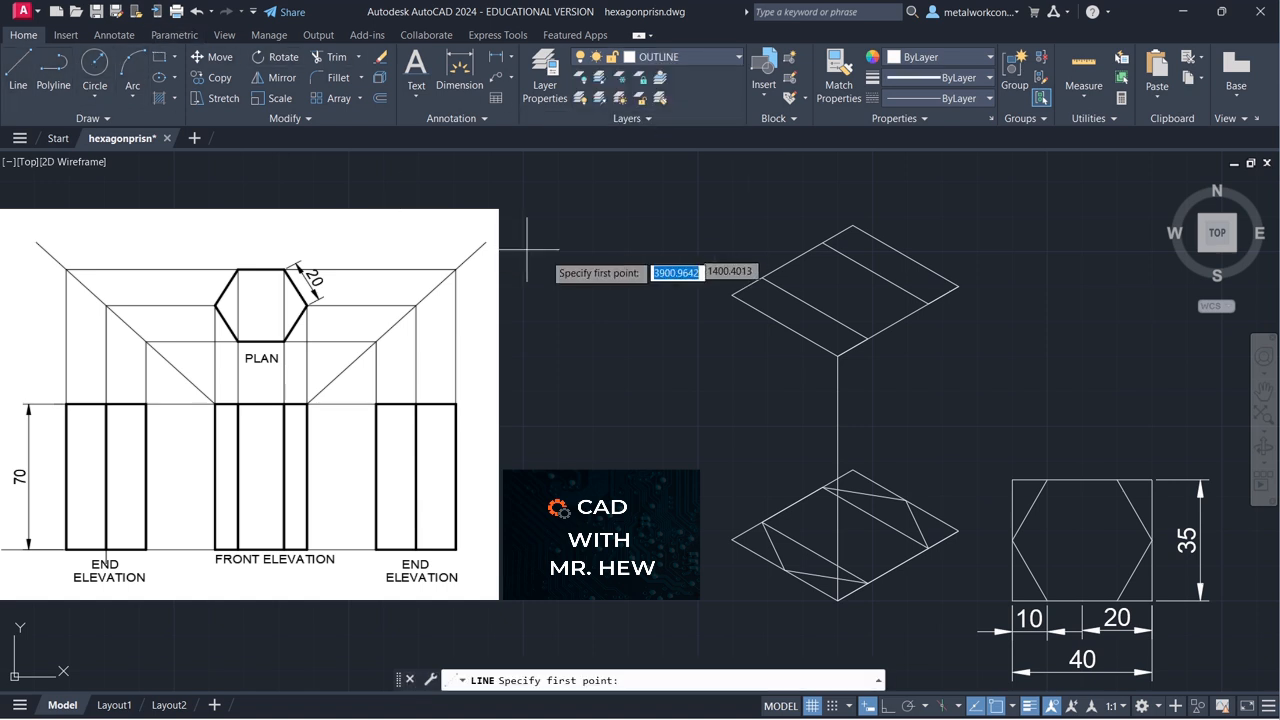
left_click(785, 325)
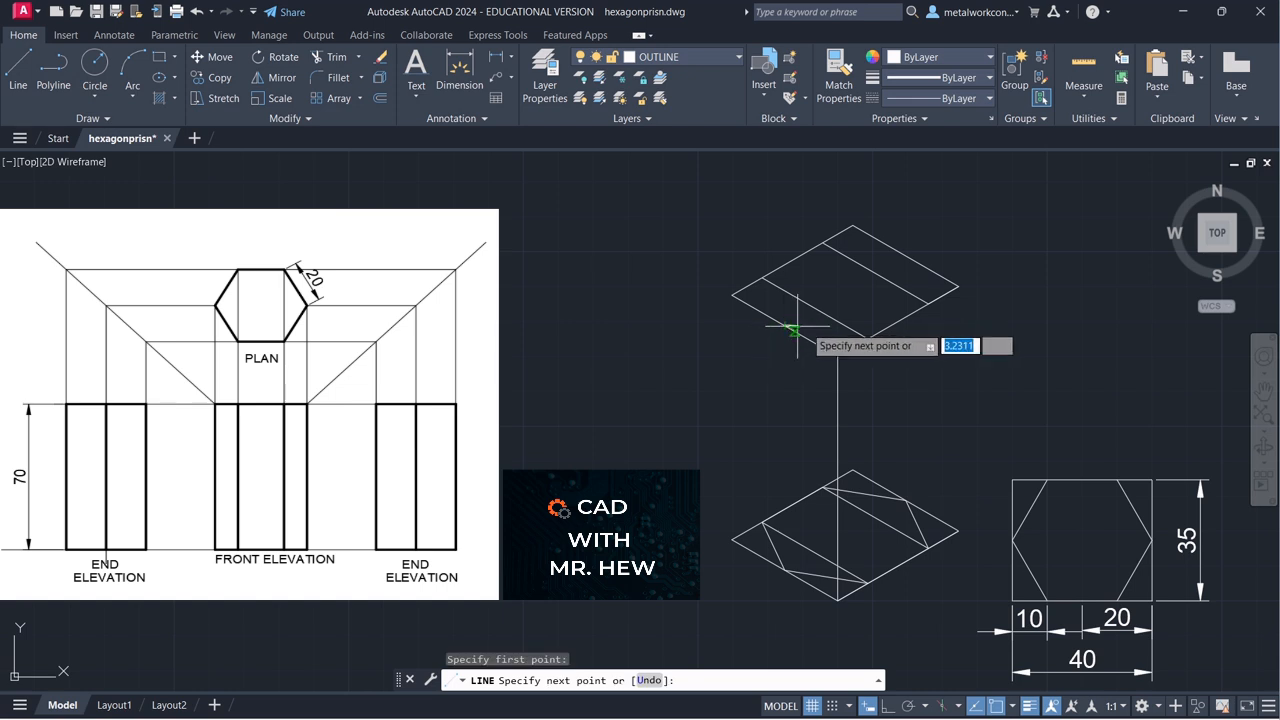
left_click(867, 338)
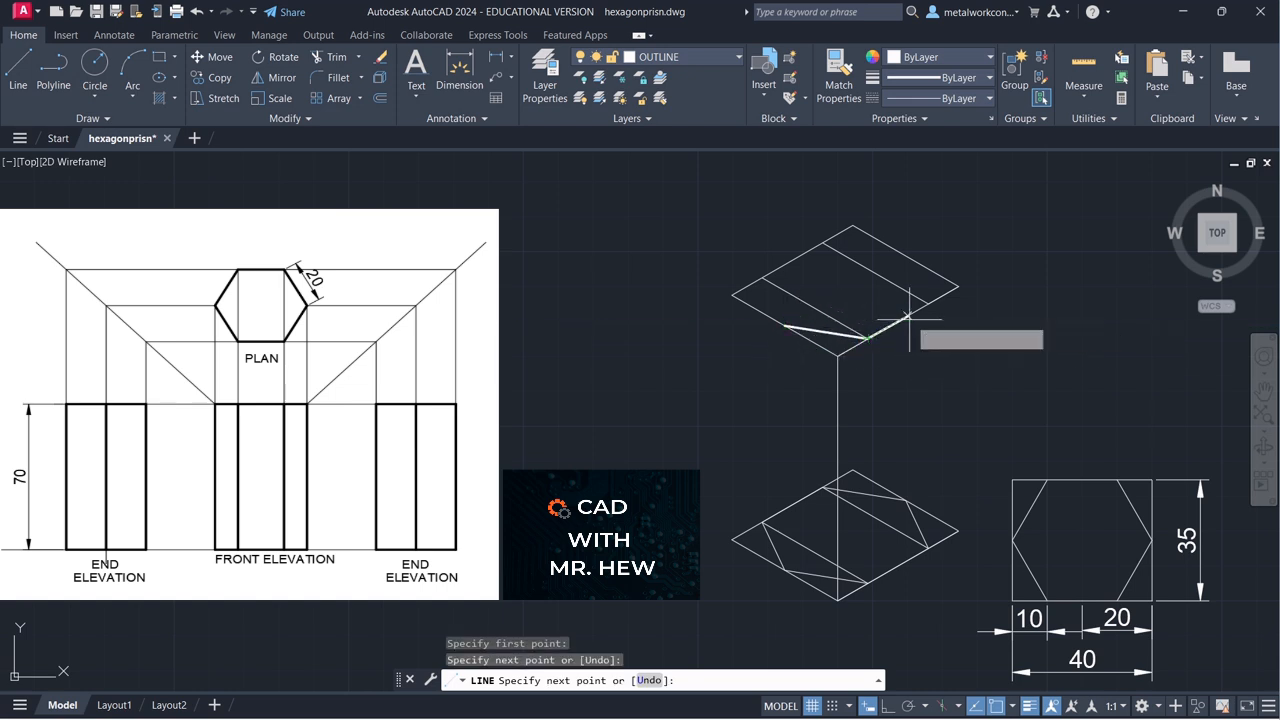
left_click(929, 300)
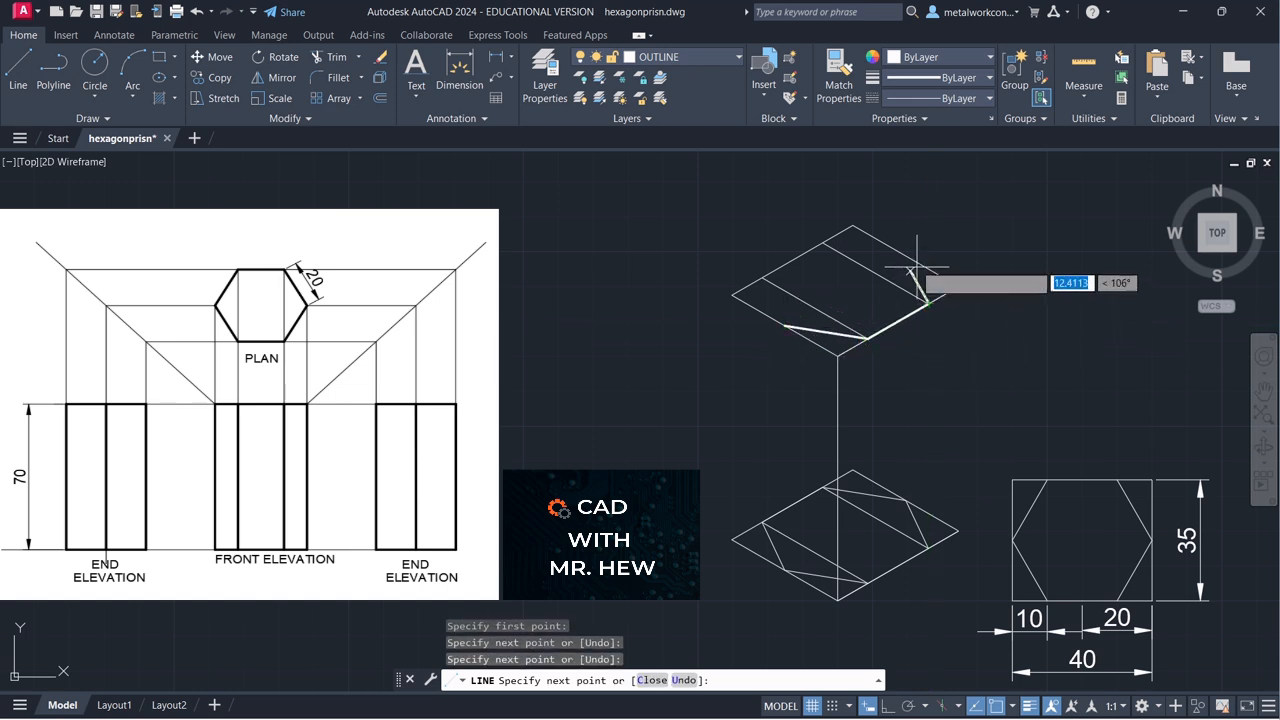
left_click(910, 261)
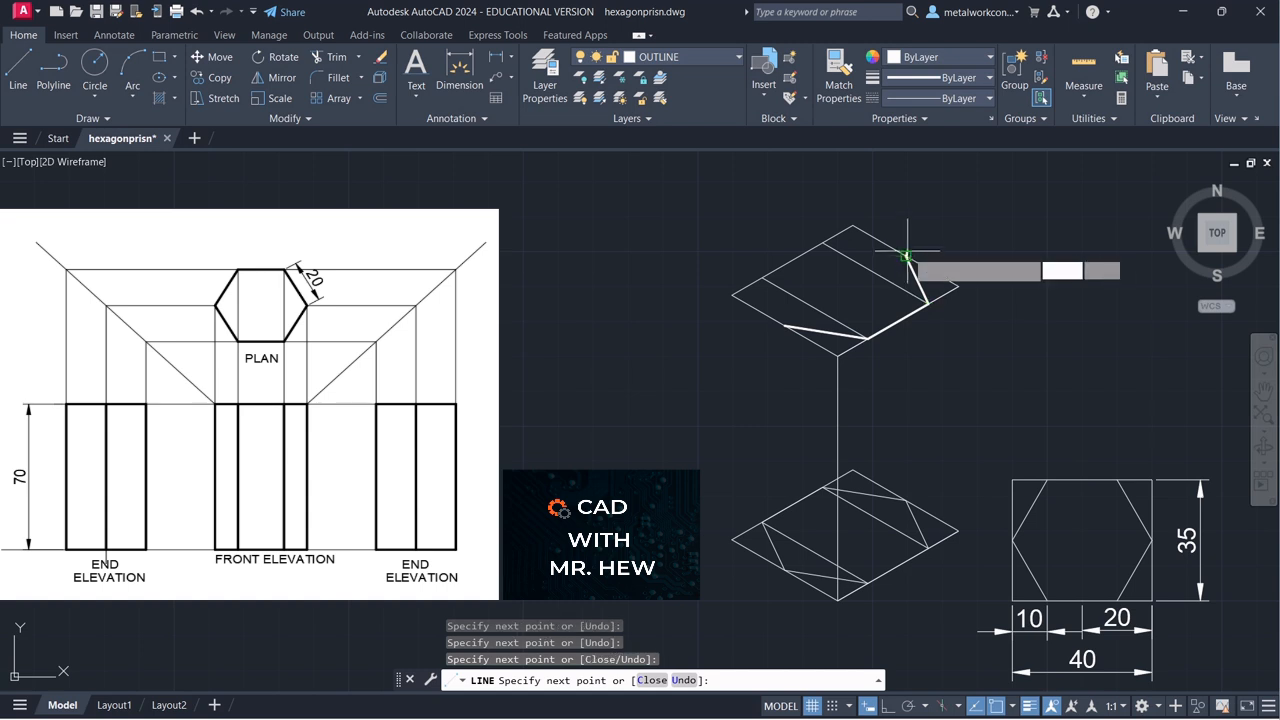
left_click(822, 243)
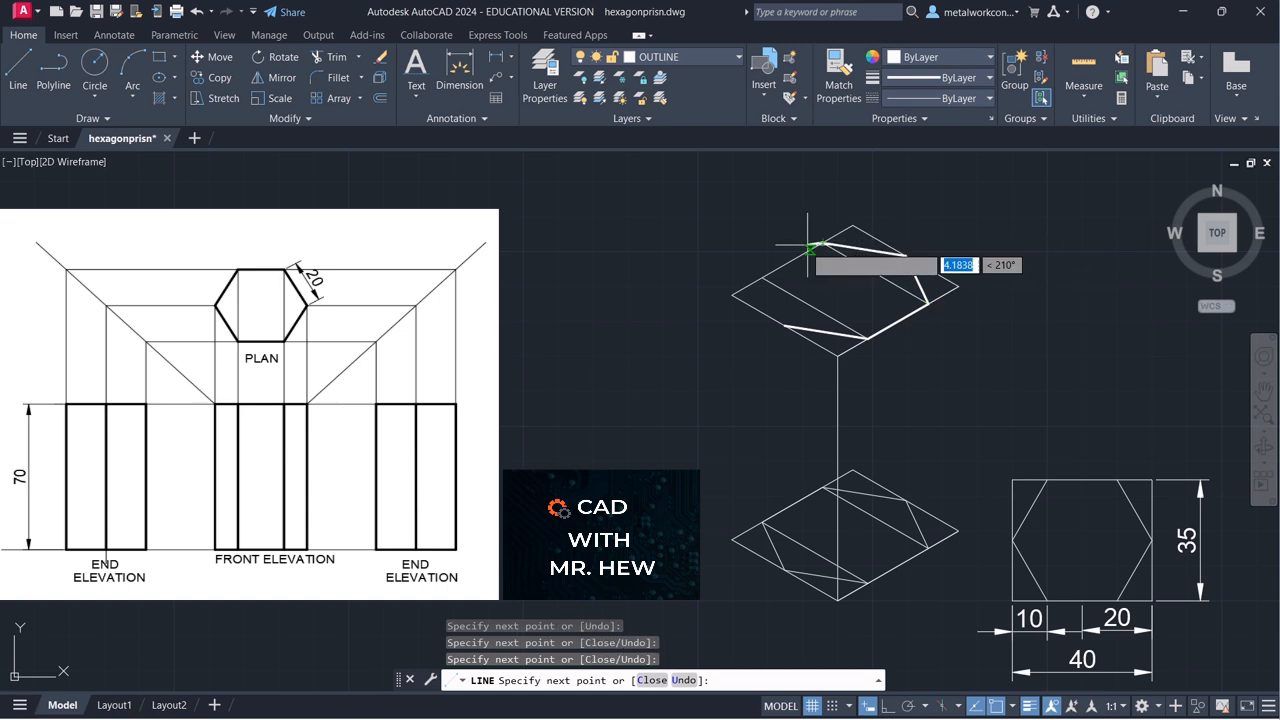
left_click(763, 277)
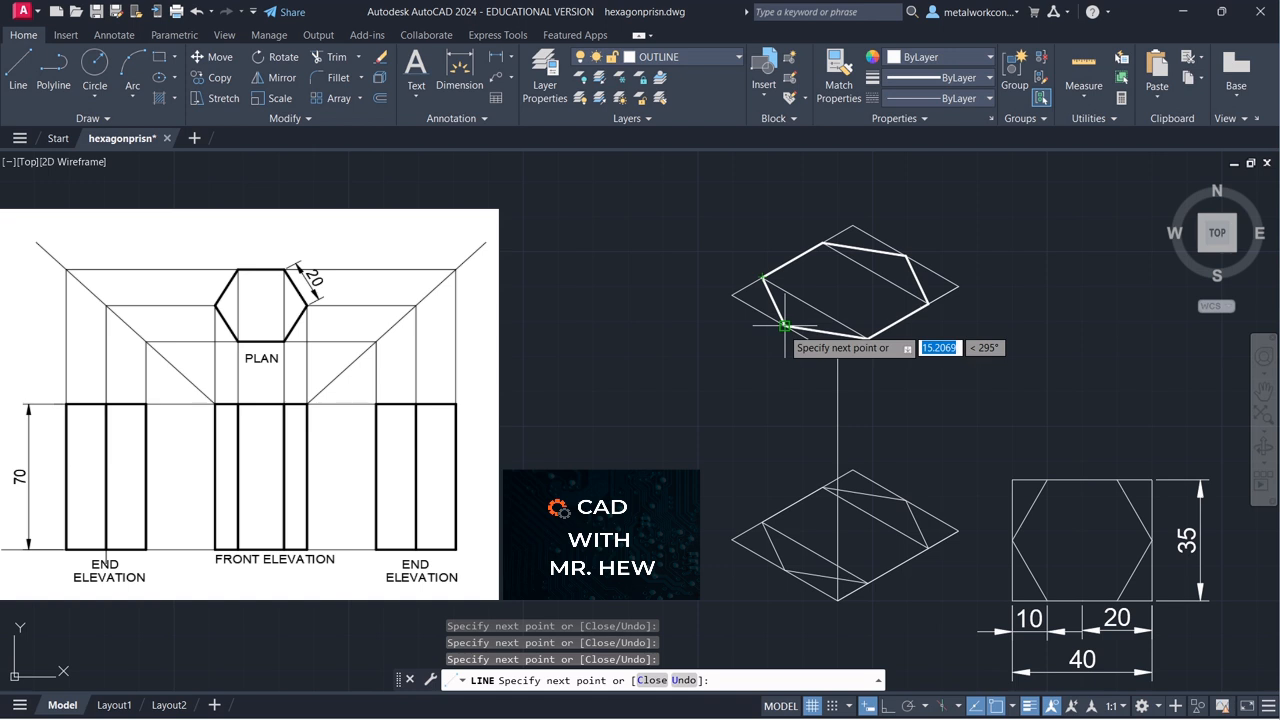
left_click(786, 327)
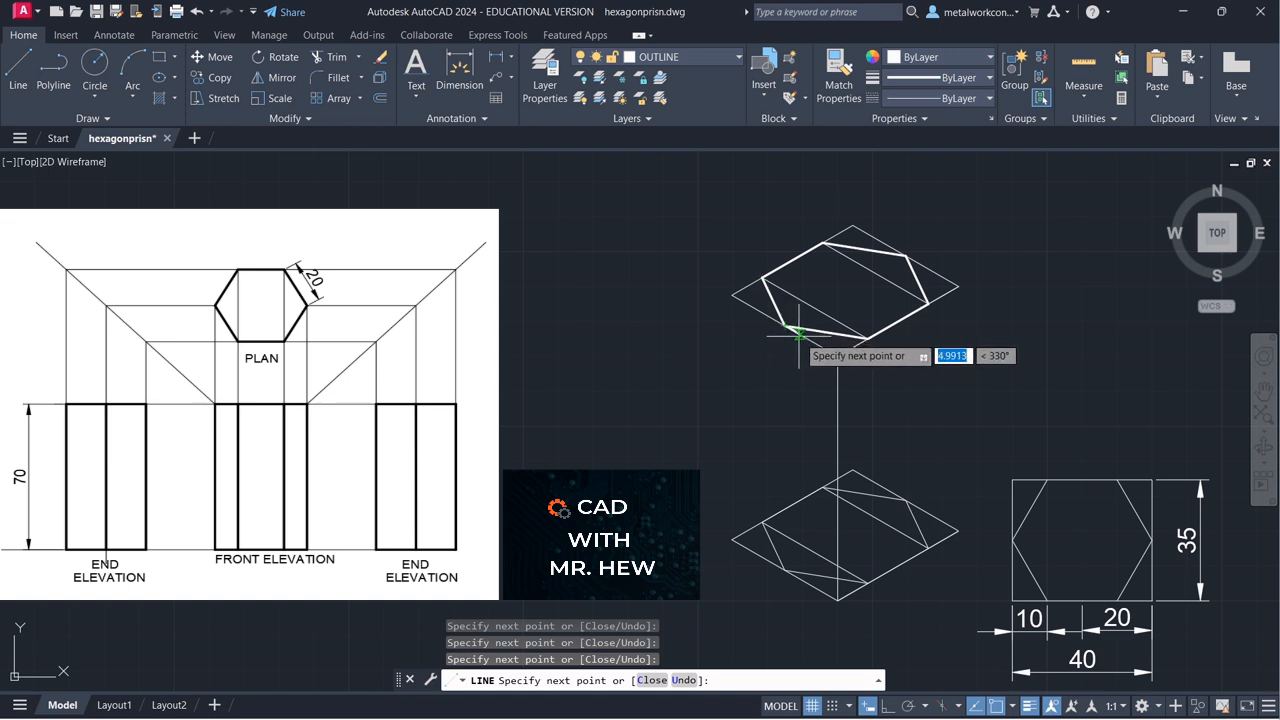
key("Return")
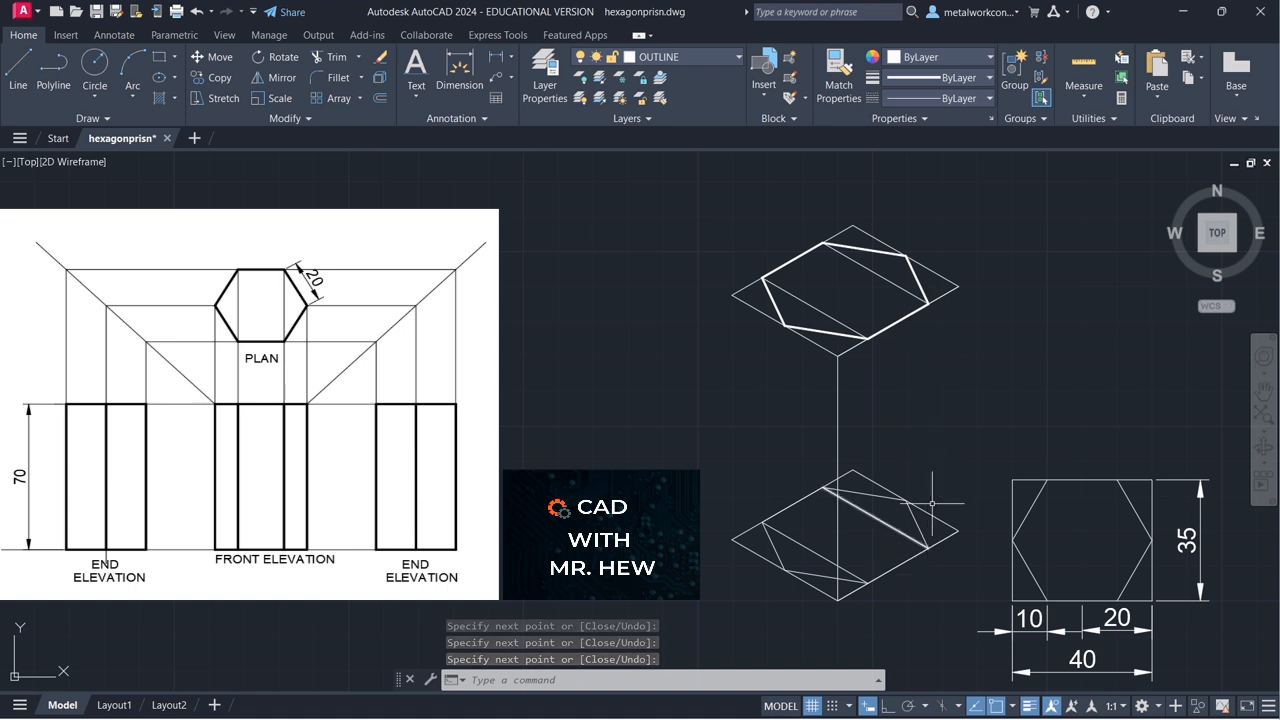
With Ortho on, draw a vertical outline edge from the upper hexagon's rightmost corner down to the matching corner of the lower hexagon
left_click(18, 68)
left_click(929, 303)
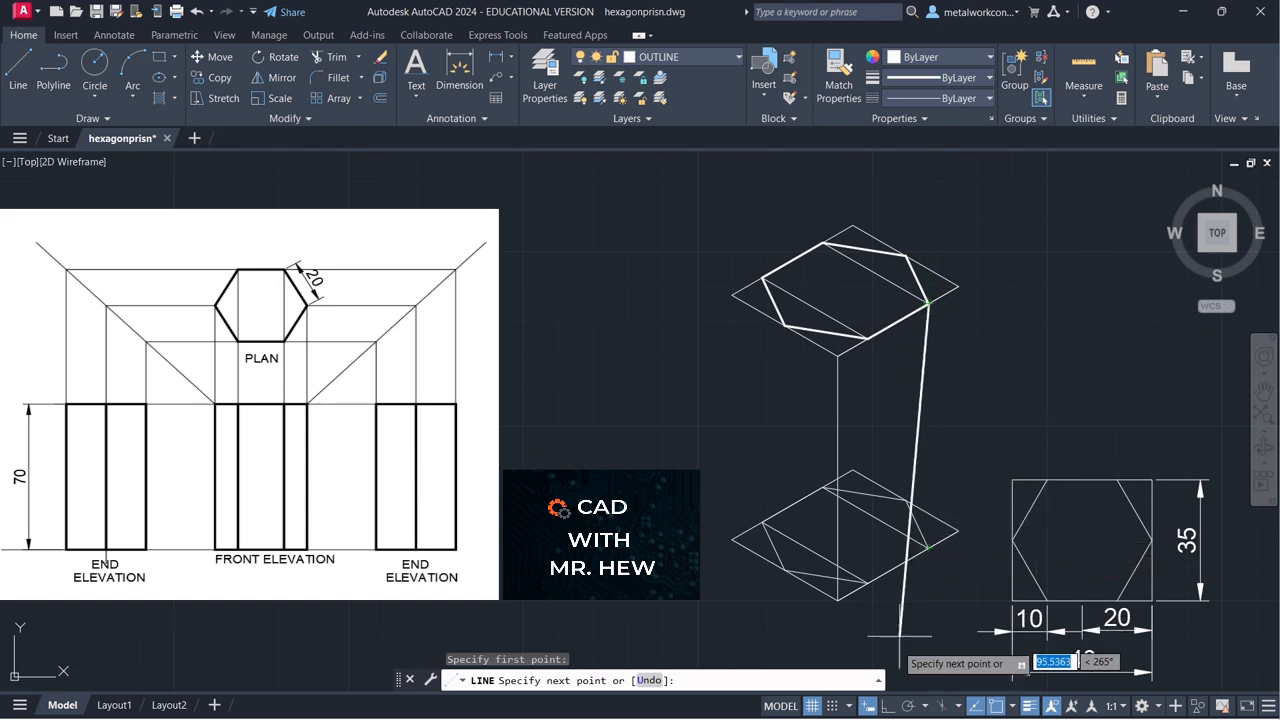
left_click(887, 706)
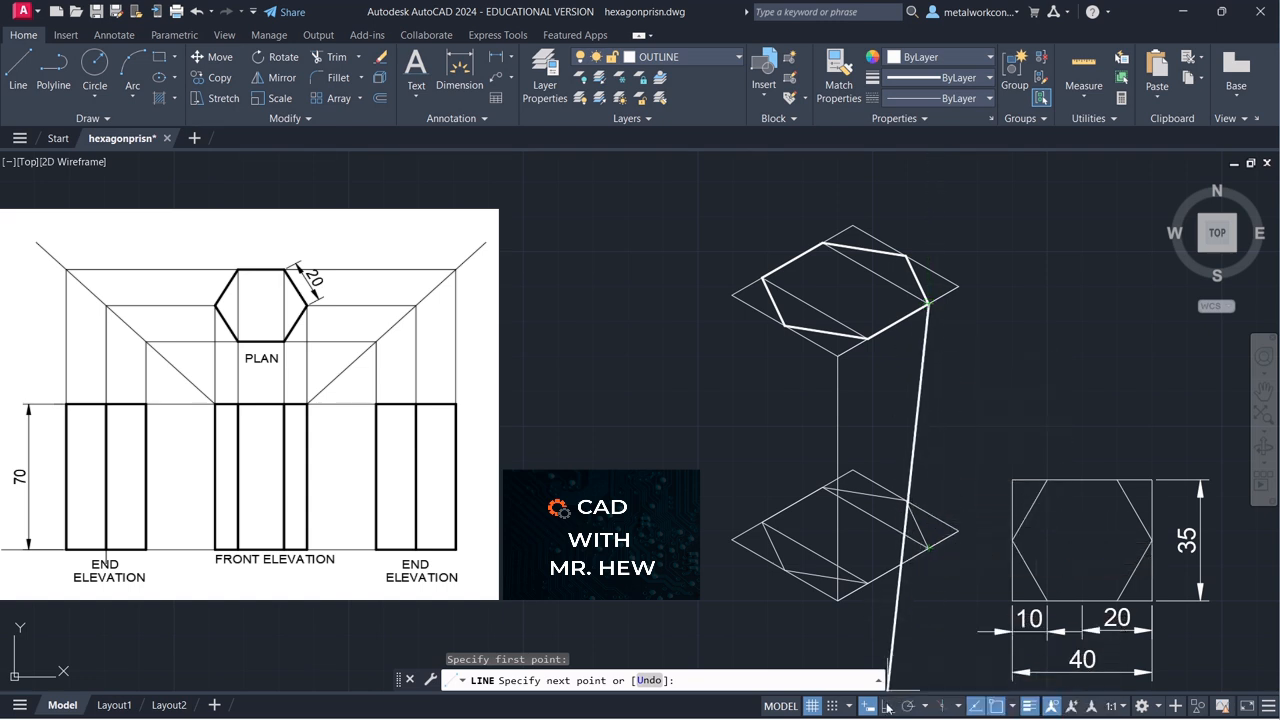
left_click(929, 546)
key("Return")
Draw a vertical outline edge from the upper hexagon's front corner down to the lower hexagon's front corner
key("Return")
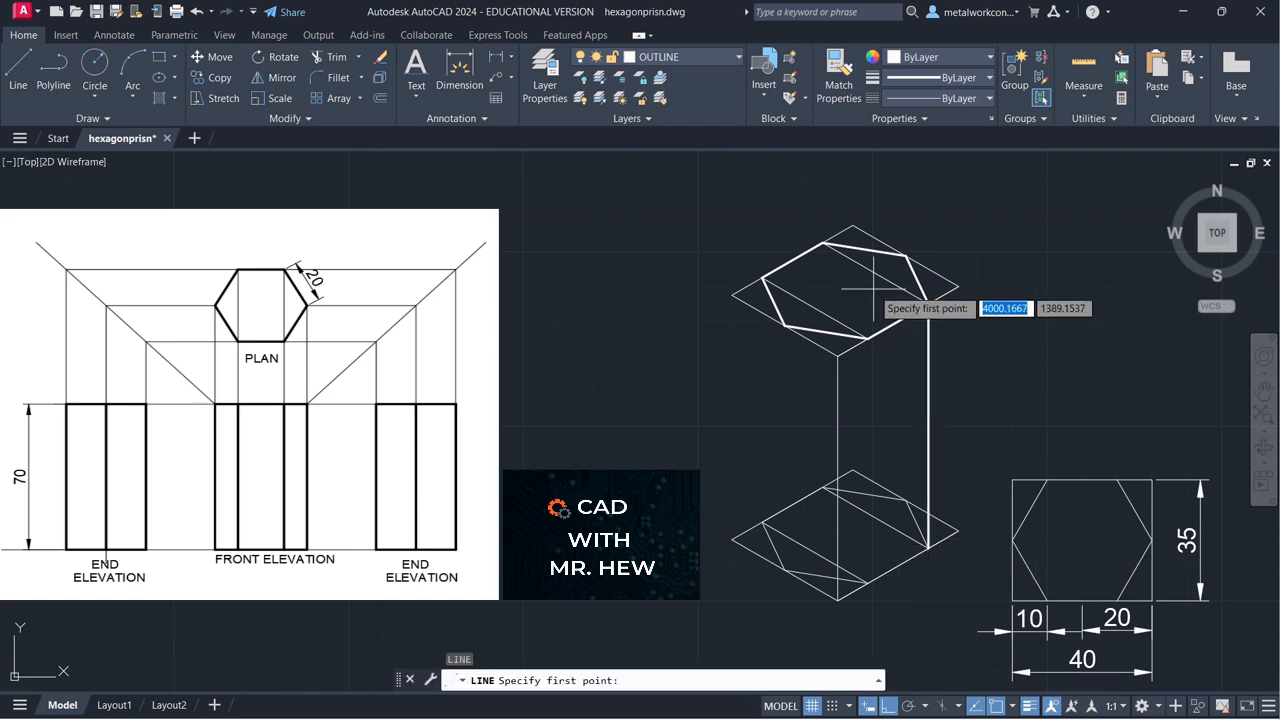
left_click(868, 338)
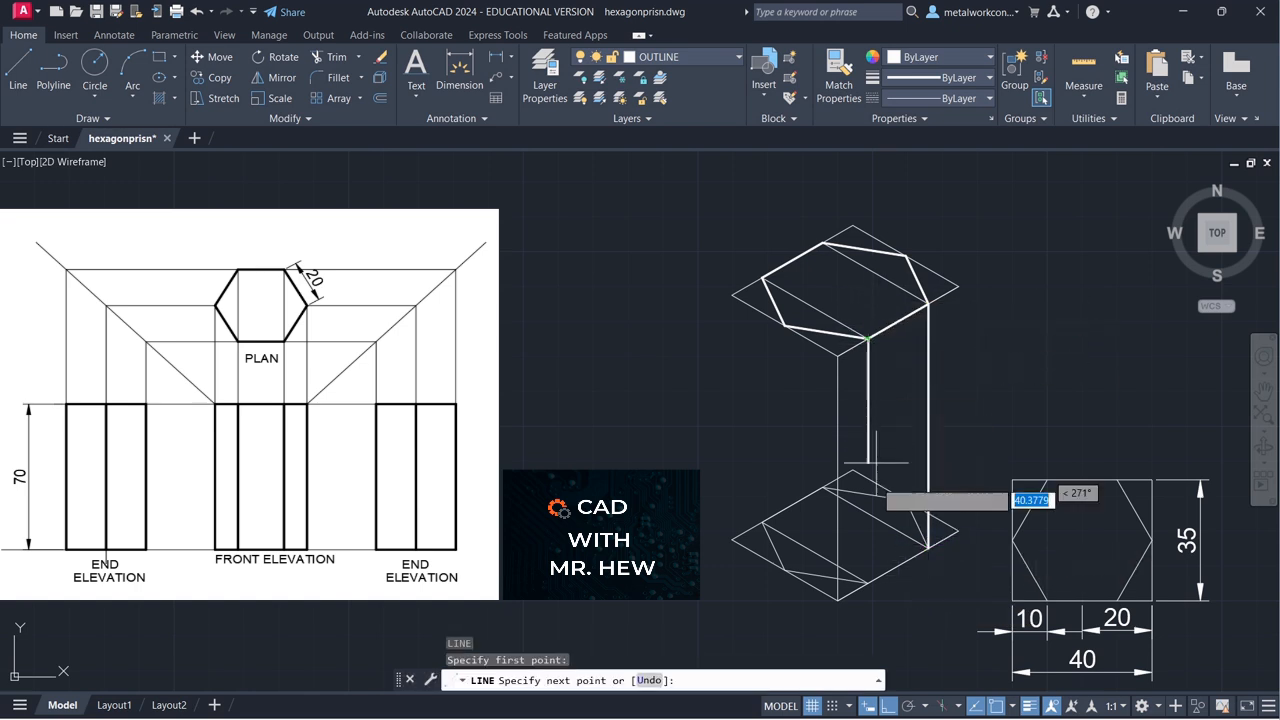
left_click(868, 582)
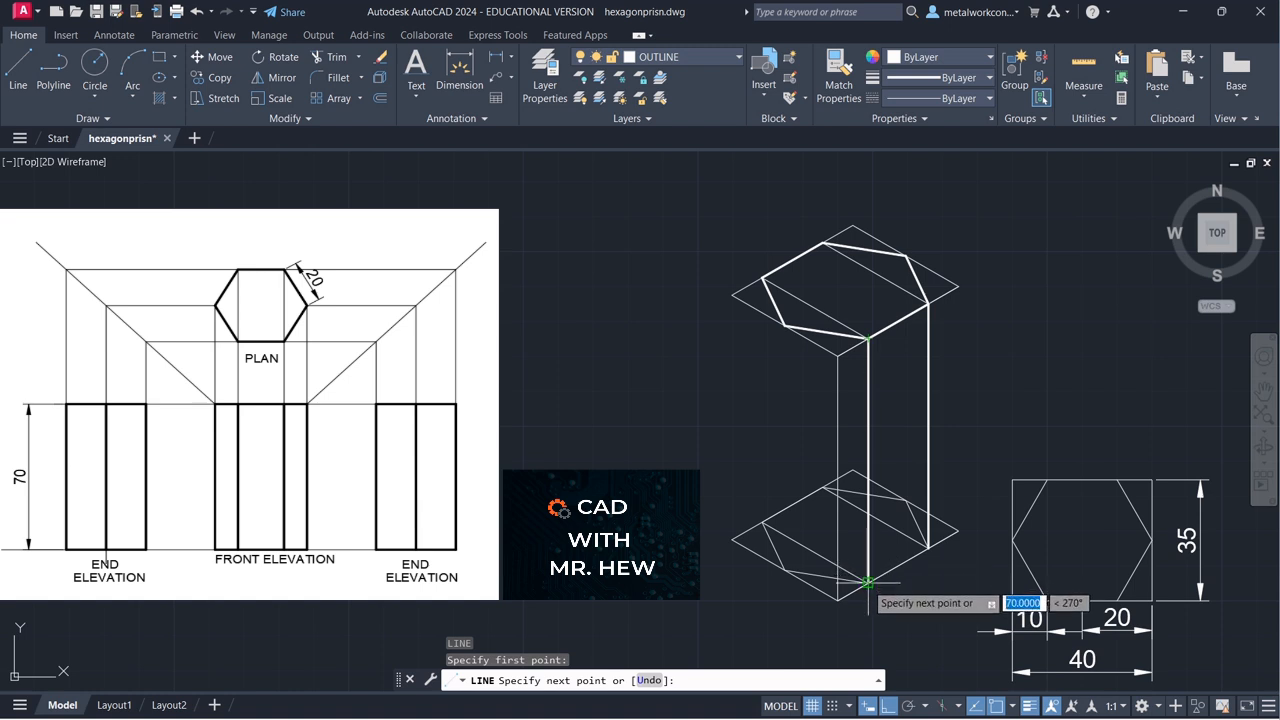
key("Return")
key("Return")
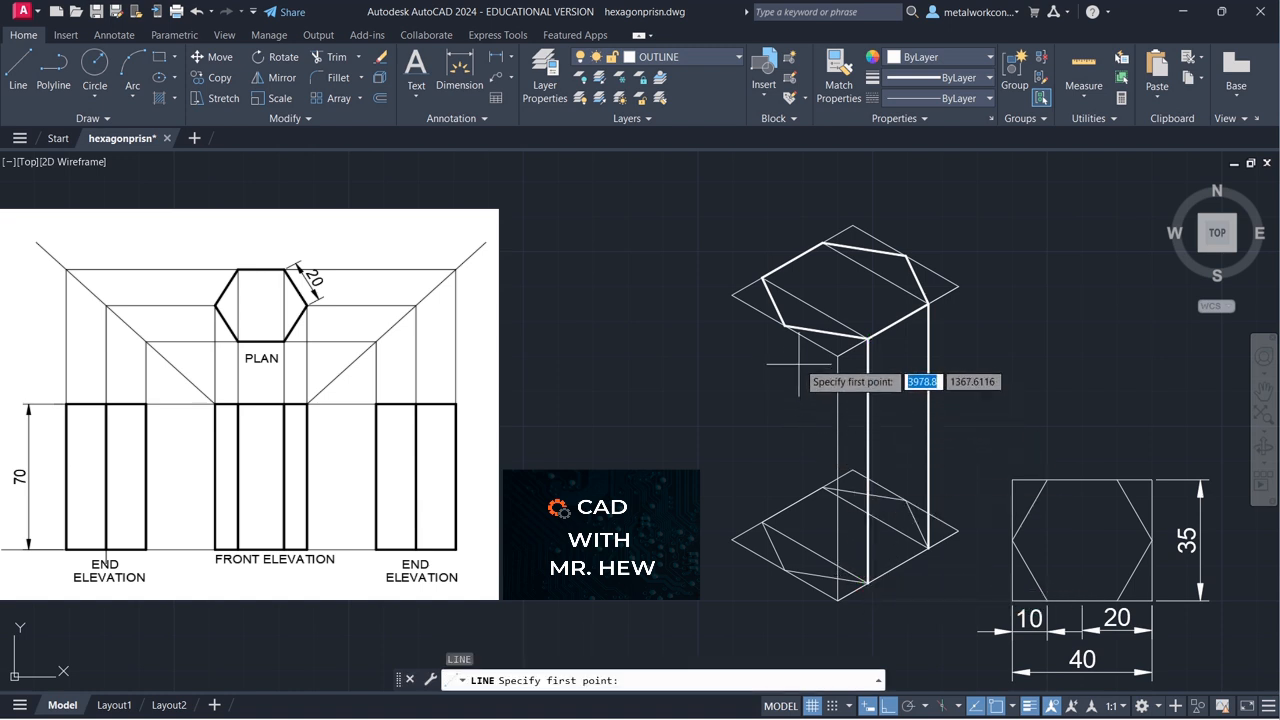
key("Return")
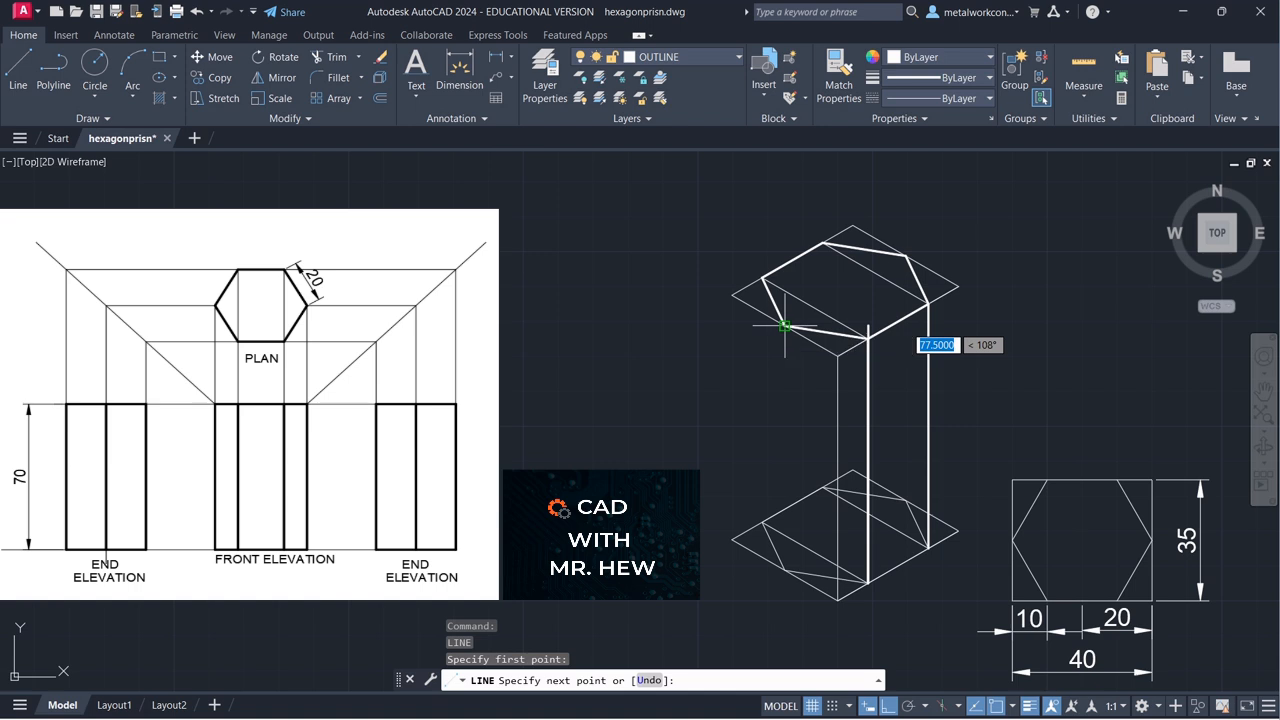
key("Return")
Draw a vertical outline edge from the upper hexagon's left-front corner down to the matching lower corner
key("Return")
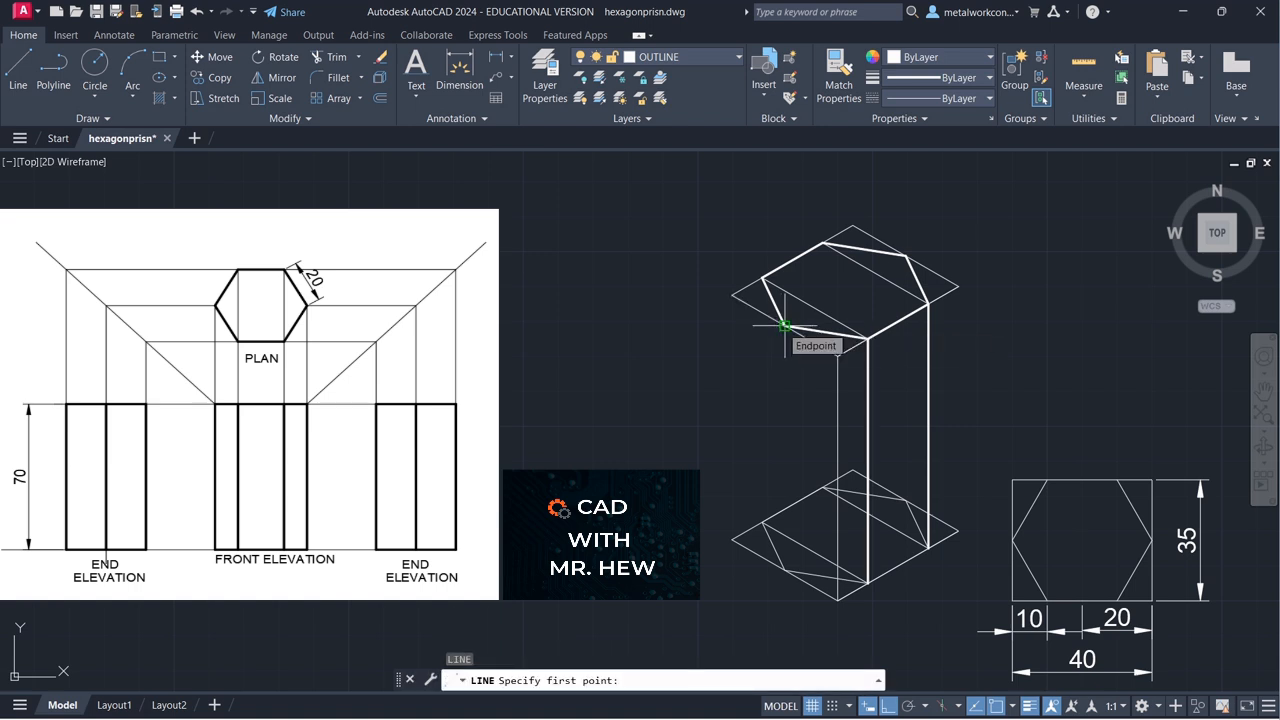
left_click(785, 325)
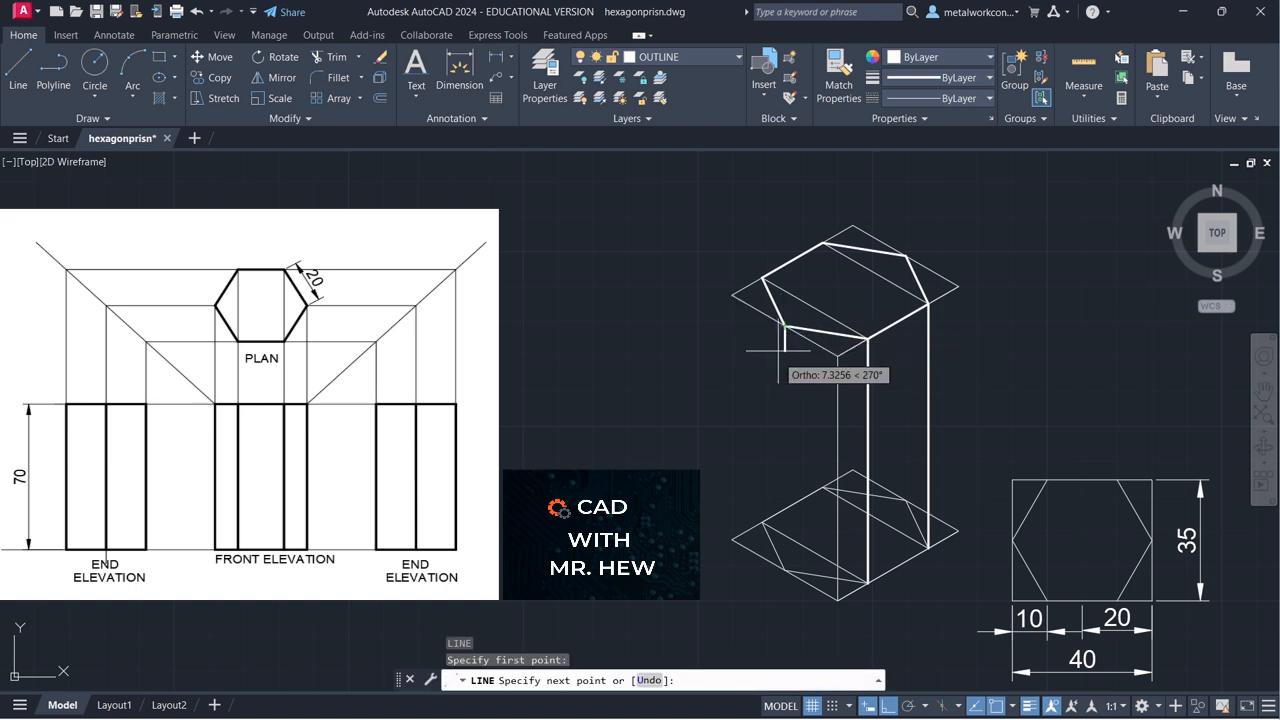
left_click(781, 569)
key("Return")
key("Return")
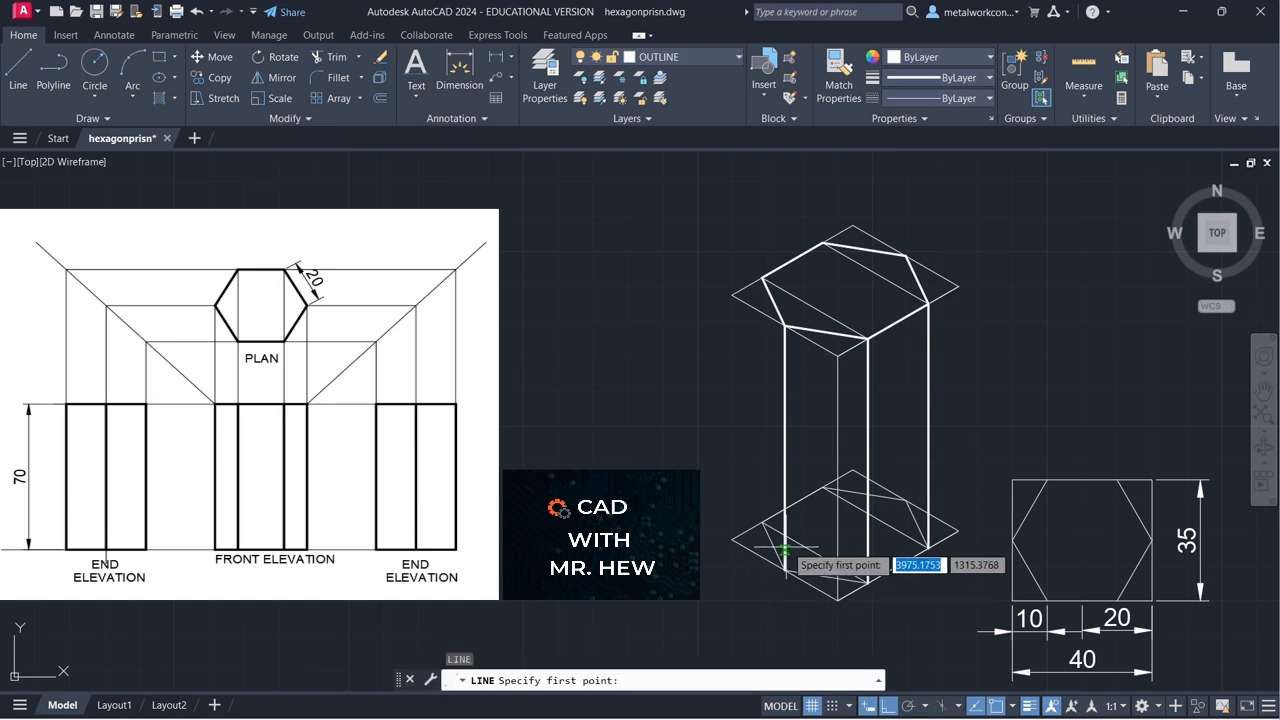
left_click(785, 508)
key("Return")
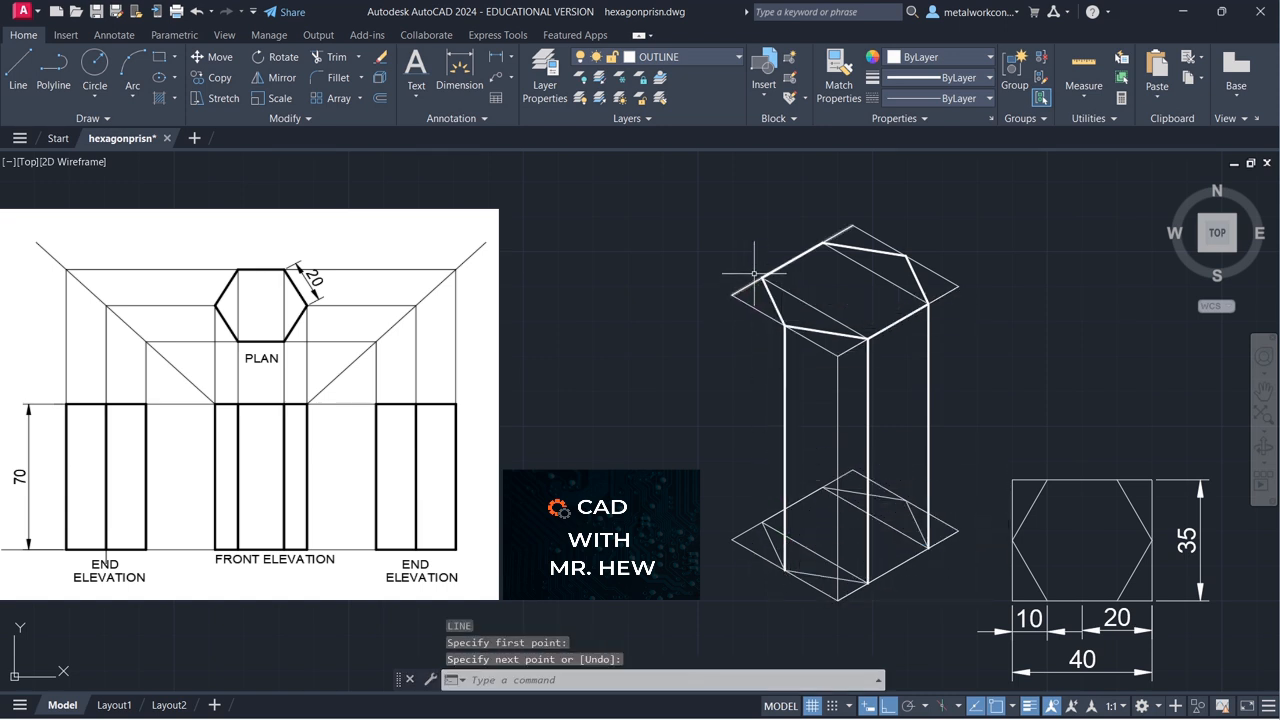
Draw a vertical outline edge from the upper hexagon's leftmost corner down to the lower hexagon's leftmost corner
key("Return")
left_click(763, 277)
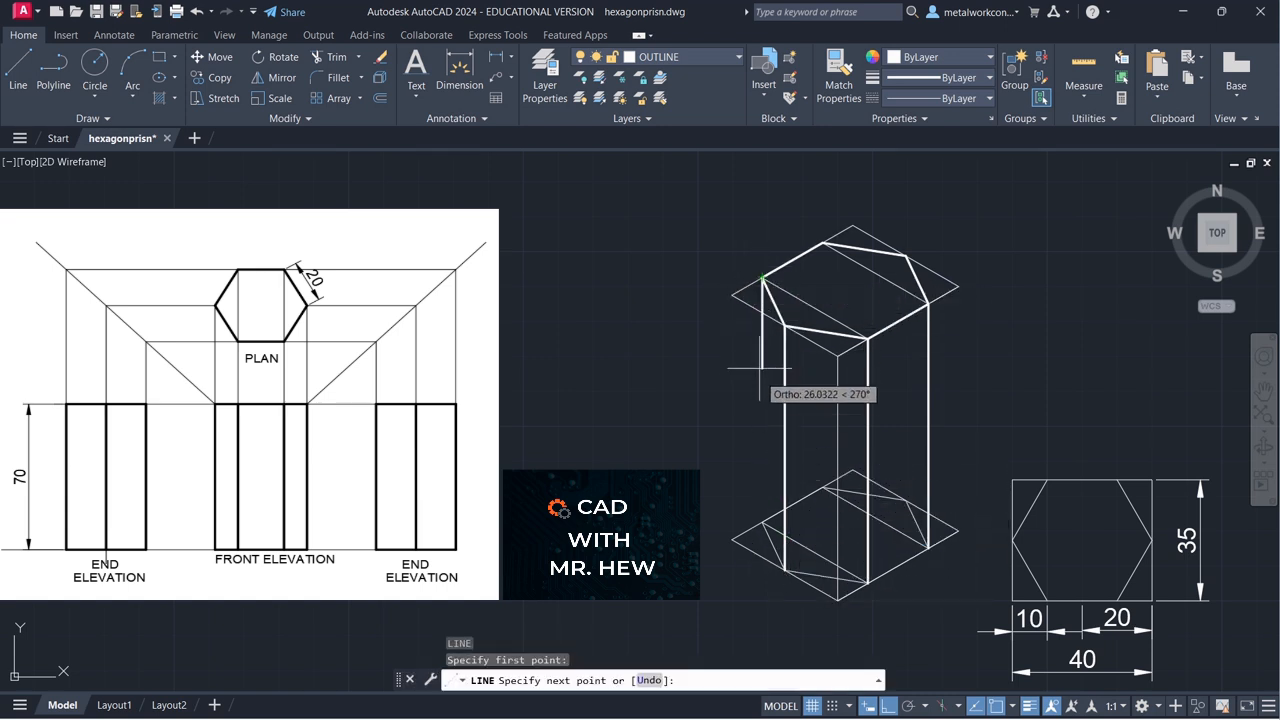
left_click(765, 504)
key("Return")
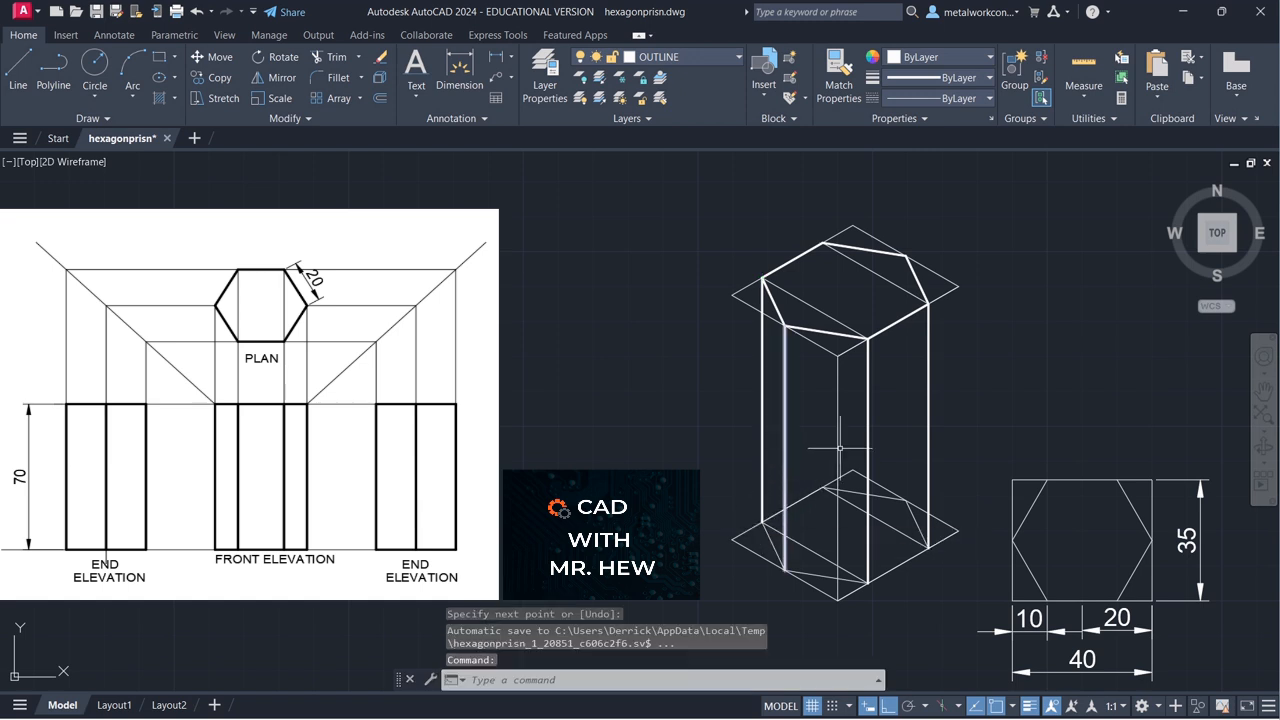
With Ortho off, draw connected outline edges along the lower hexagon's visible front sides, from its leftmost corner to its rightmost corner
left_click(18, 65)
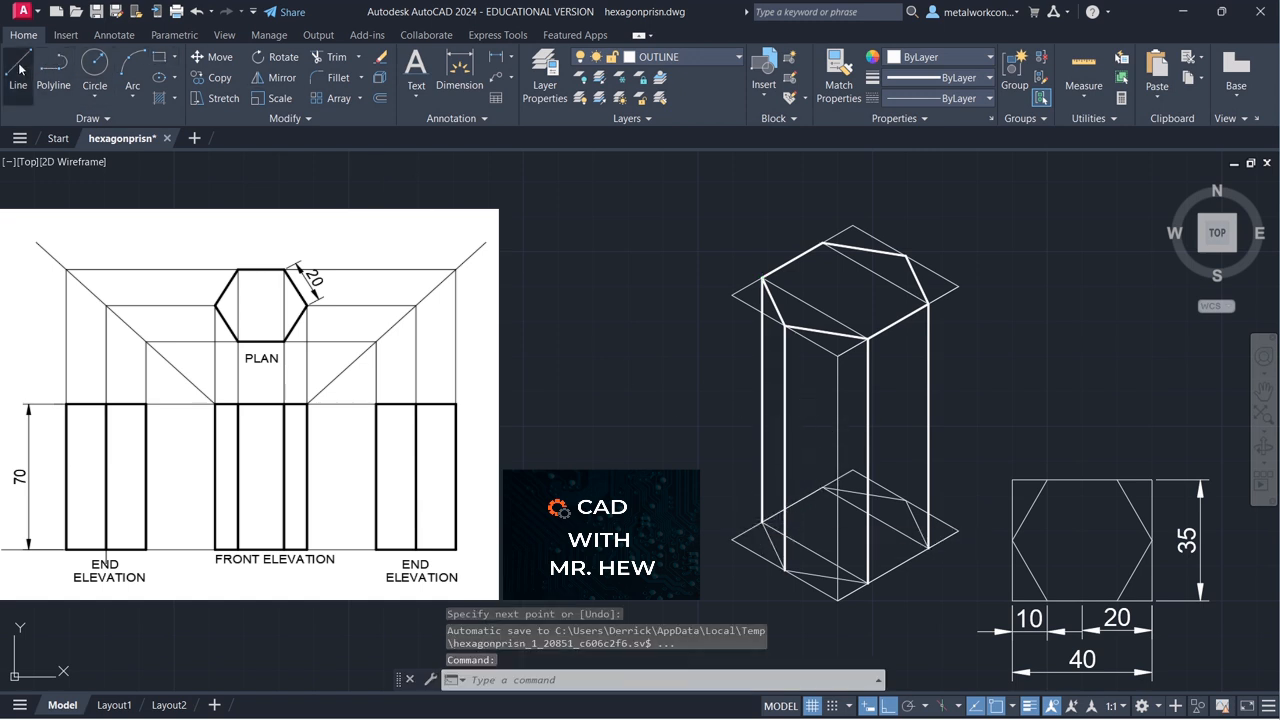
left_click(762, 521)
left_click(785, 569)
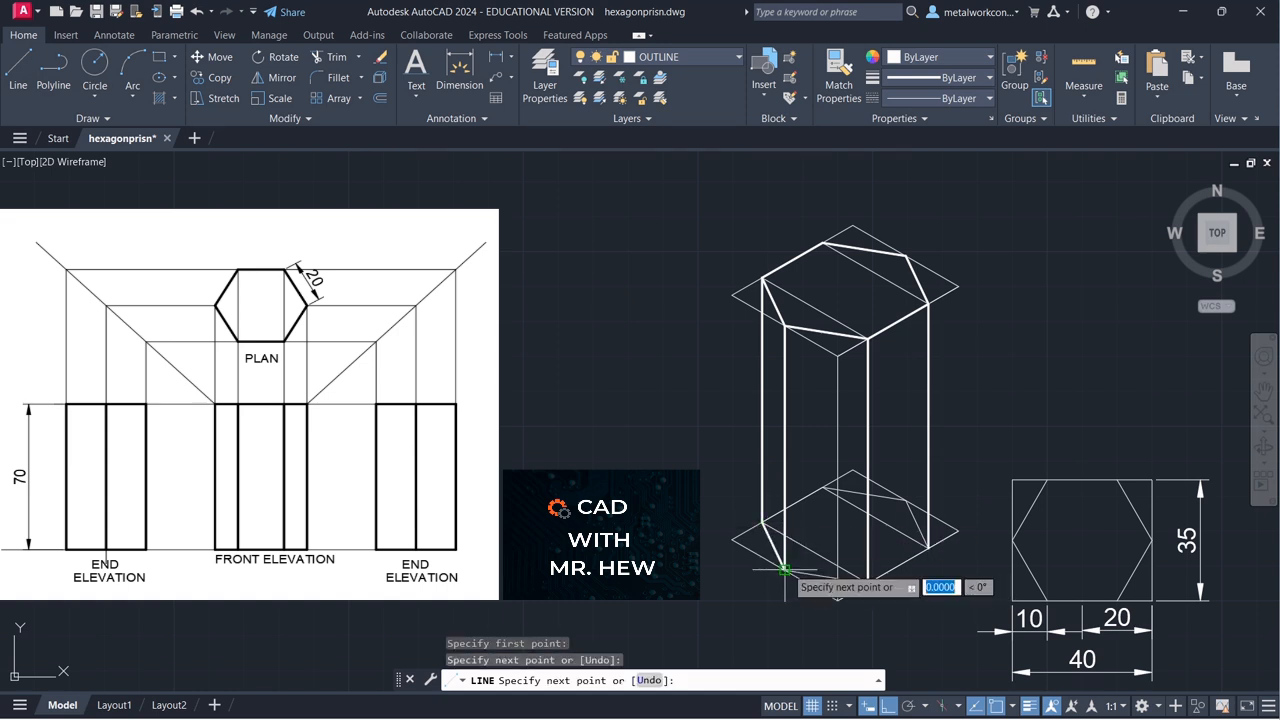
left_click(886, 705)
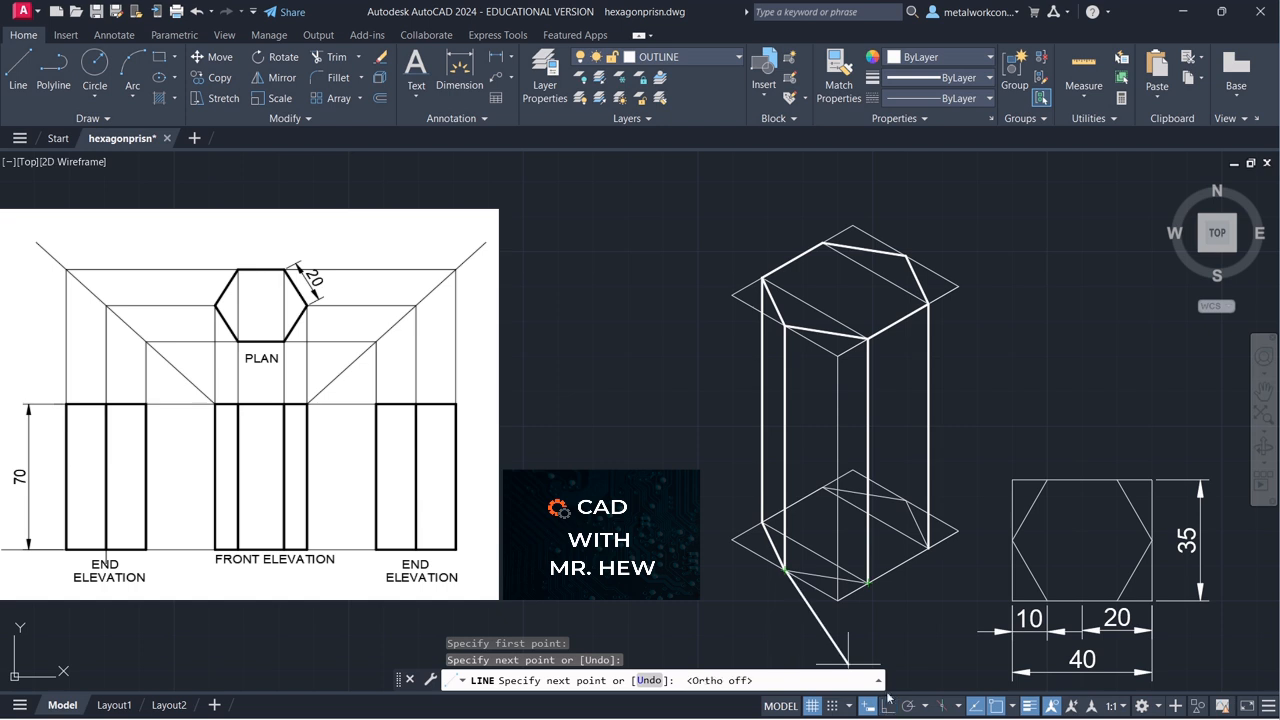
left_click(868, 580)
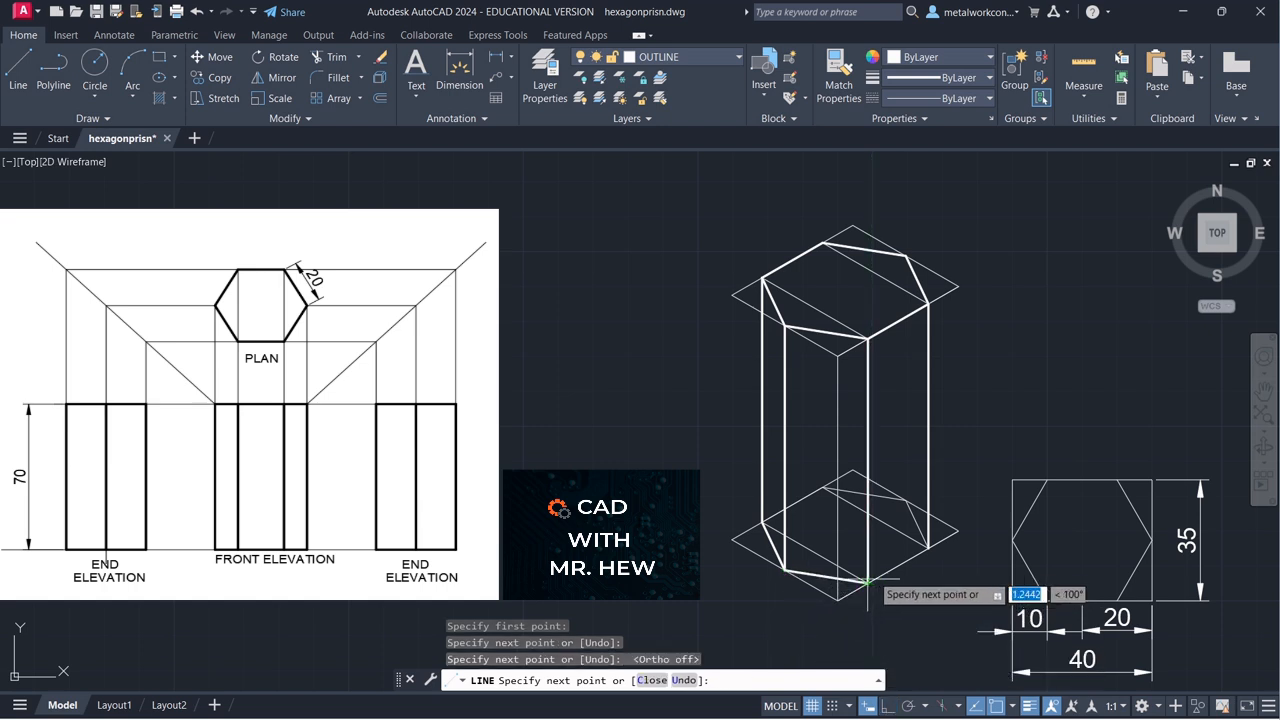
left_click(928, 548)
key("Return")
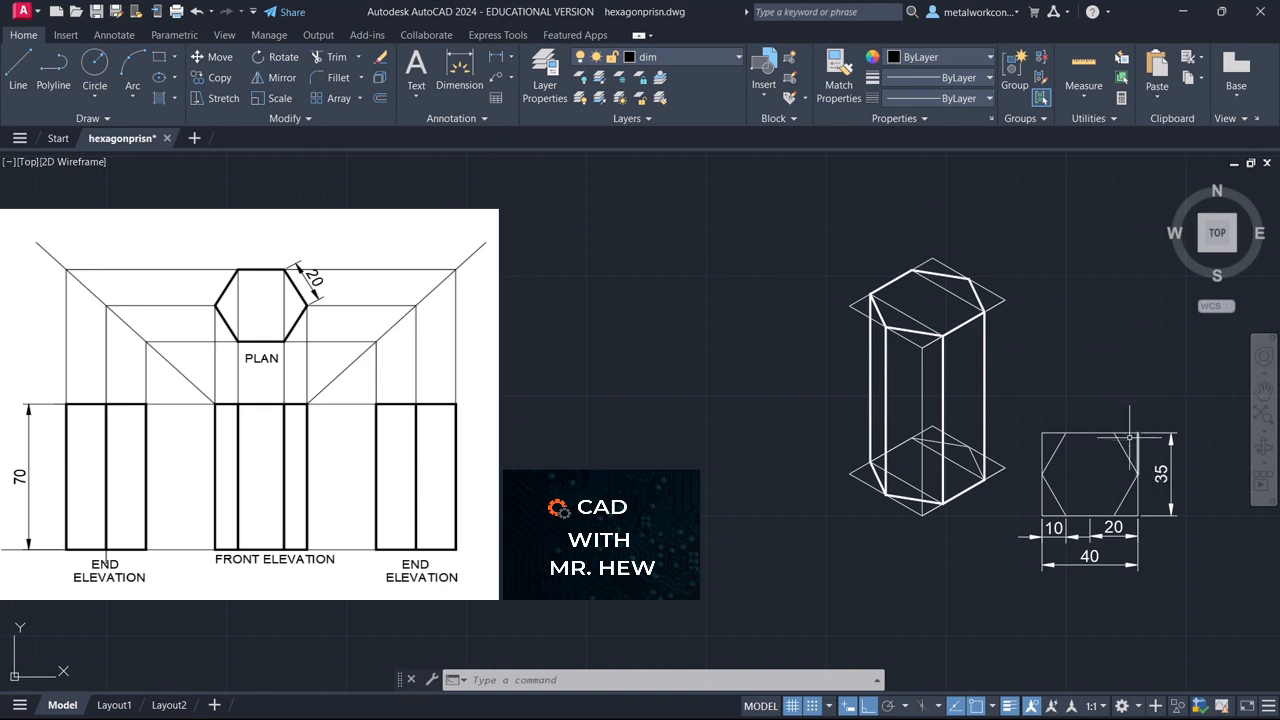
On the text layer, label the flat construction rectangle's corners A, B, C and D counterclockwise from lower left, using single-line text at height 4 and rotation 0
left_click(416, 96)
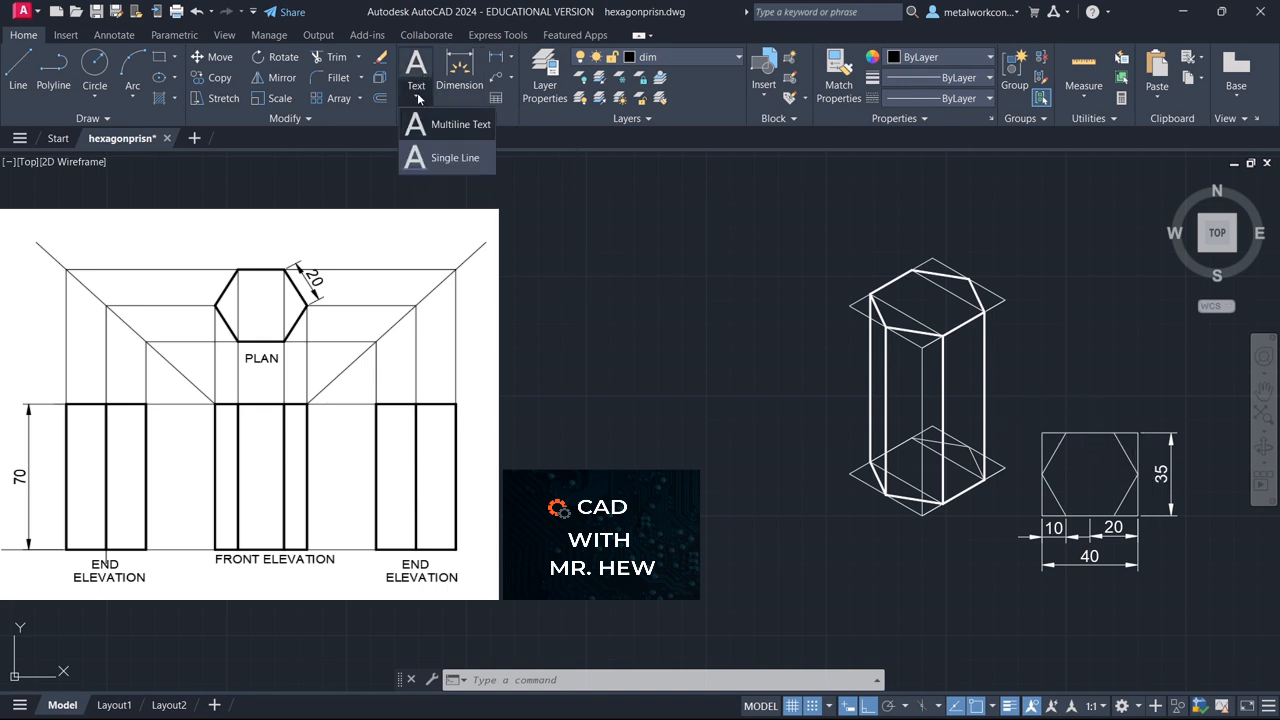
left_click(671, 58)
left_click(656, 158)
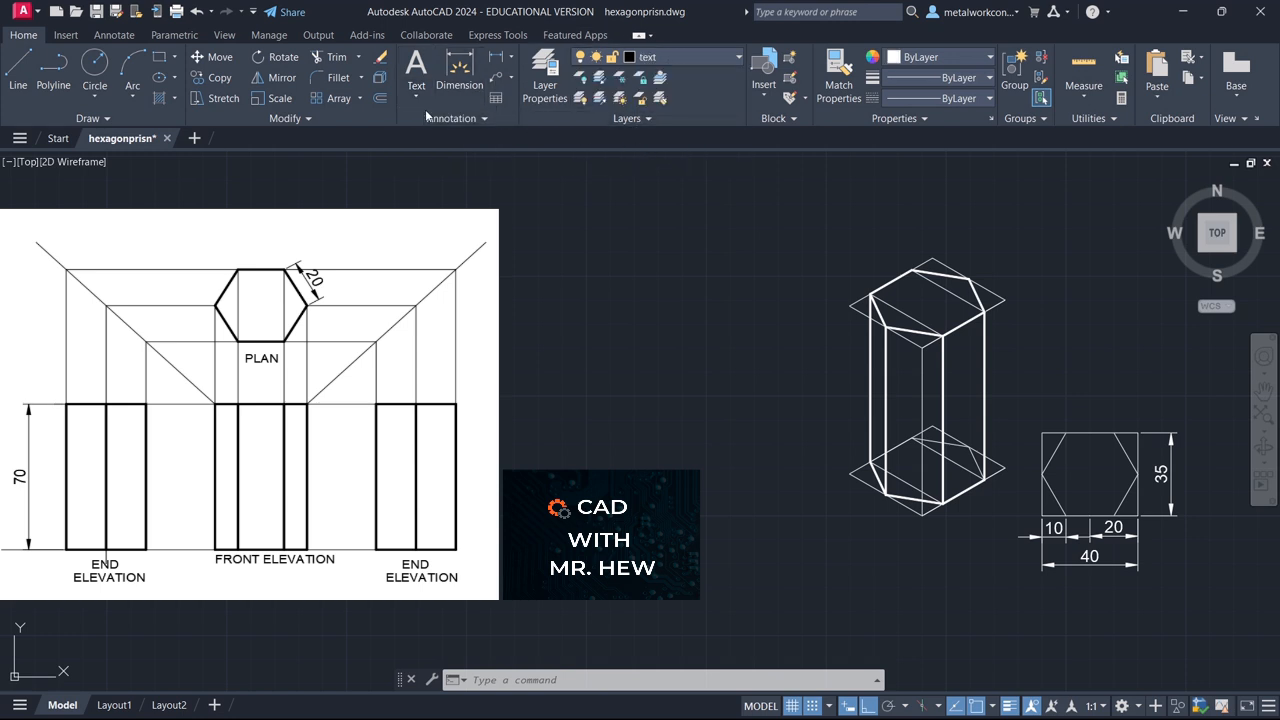
left_click(416, 68)
left_click(416, 96)
left_click(448, 157)
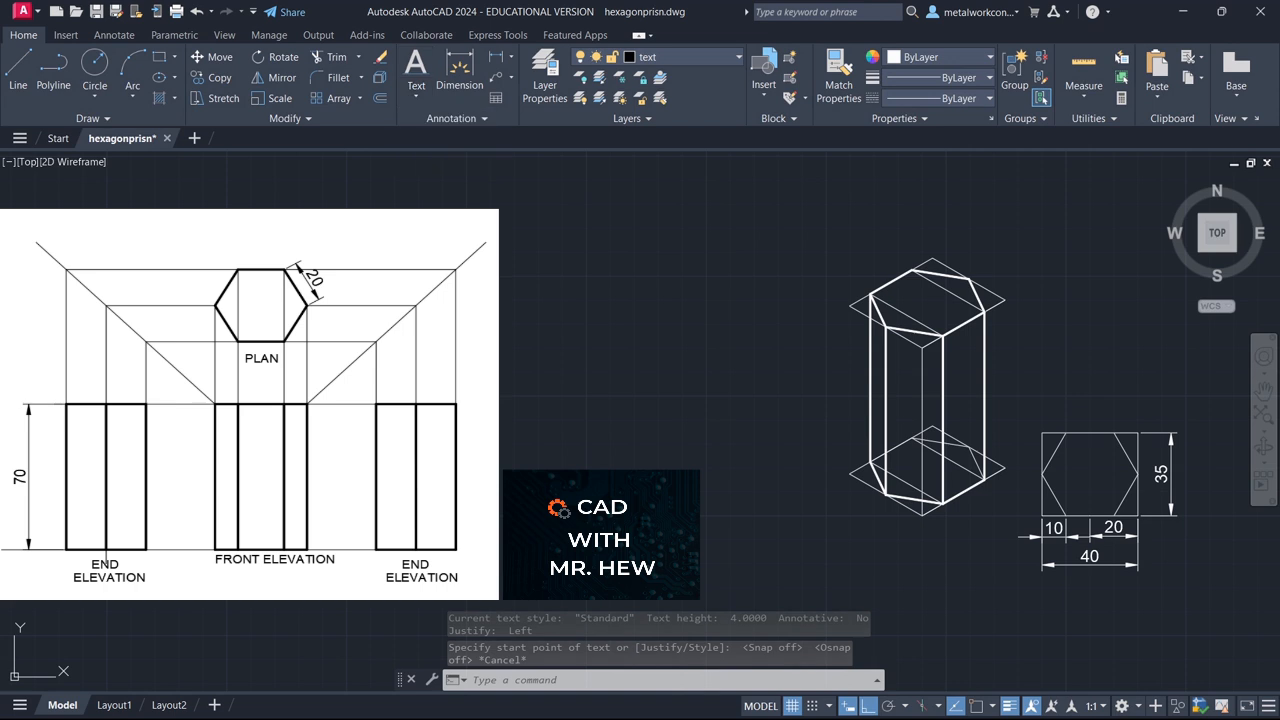
left_click(1025, 527)
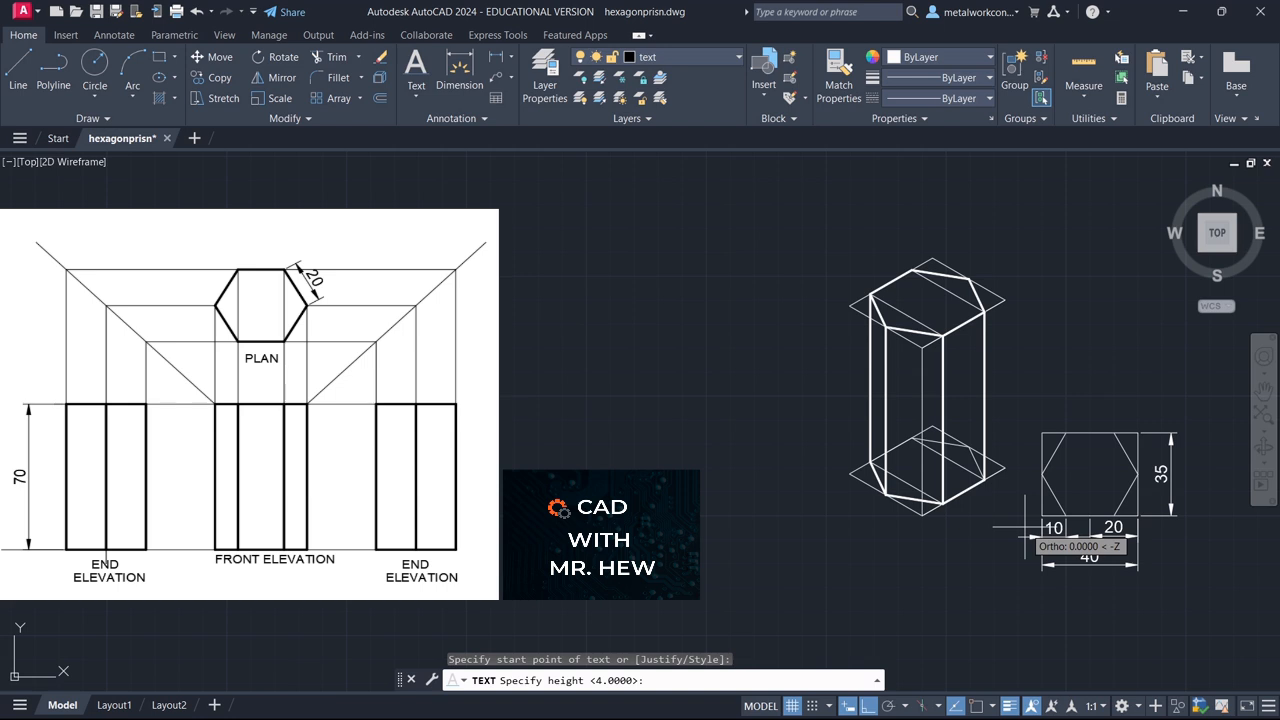
type("4")
key("Return")
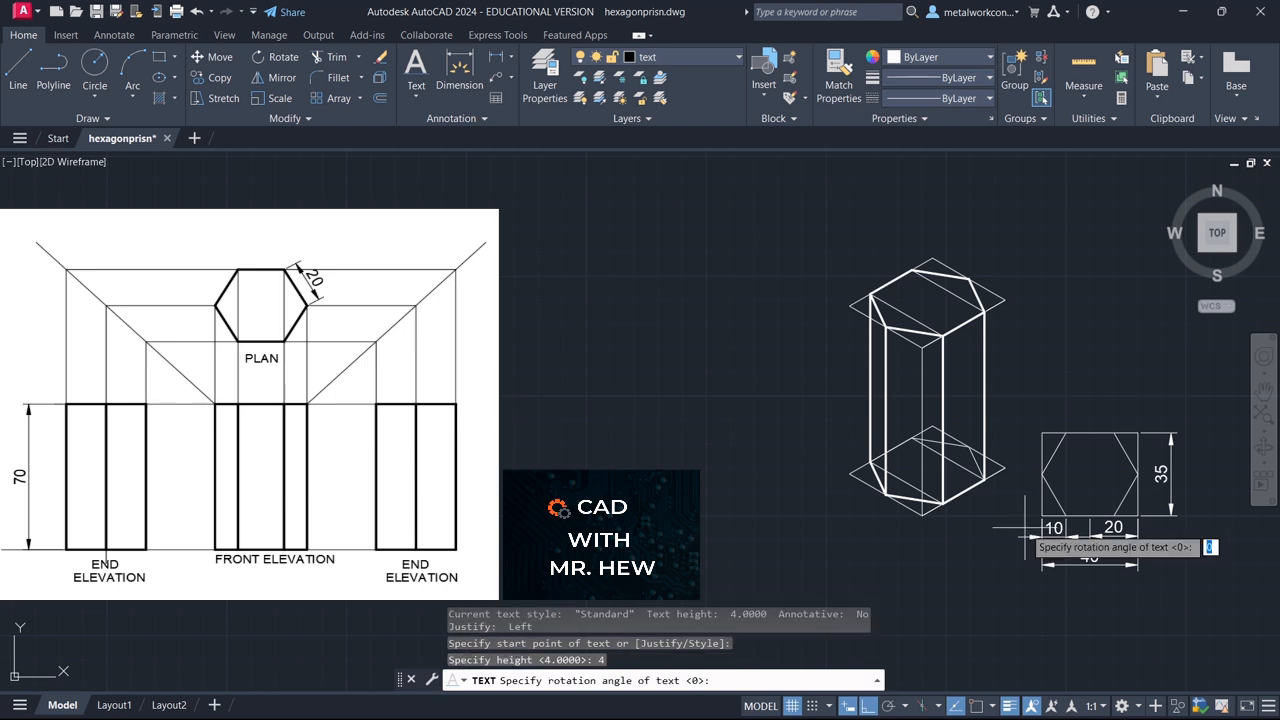
key("Return")
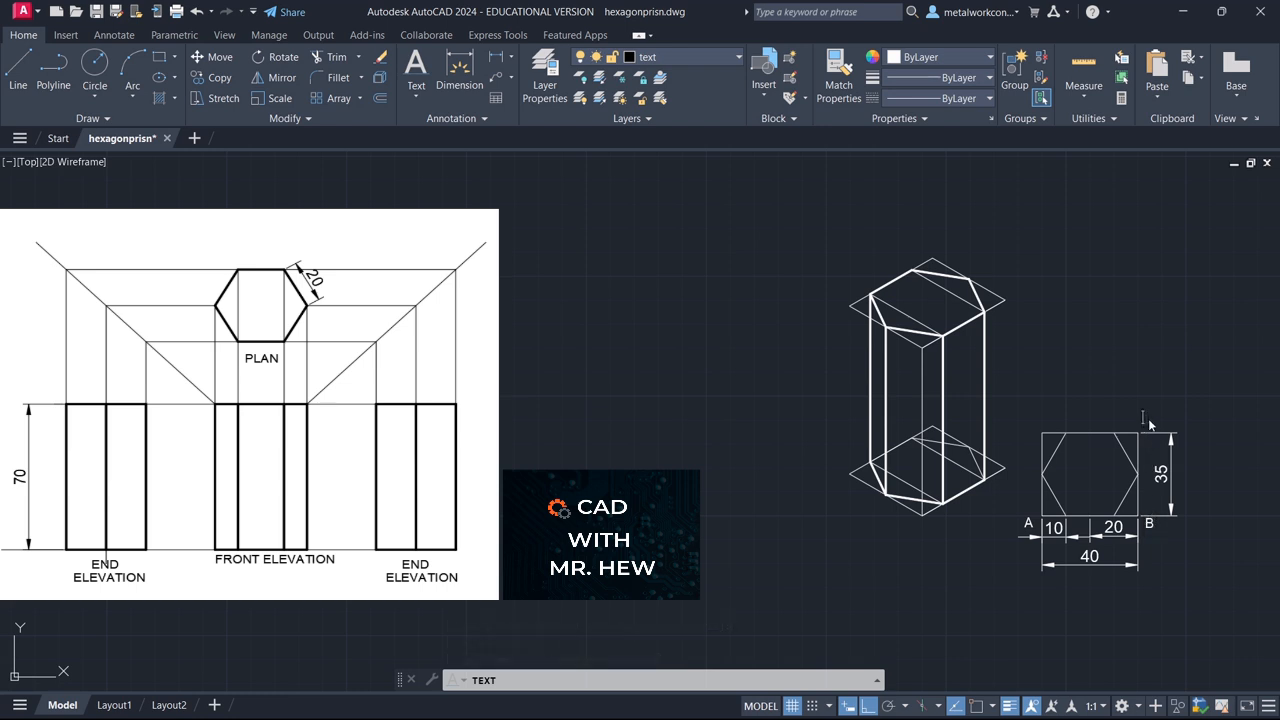
left_click(1040, 421)
key("Return")
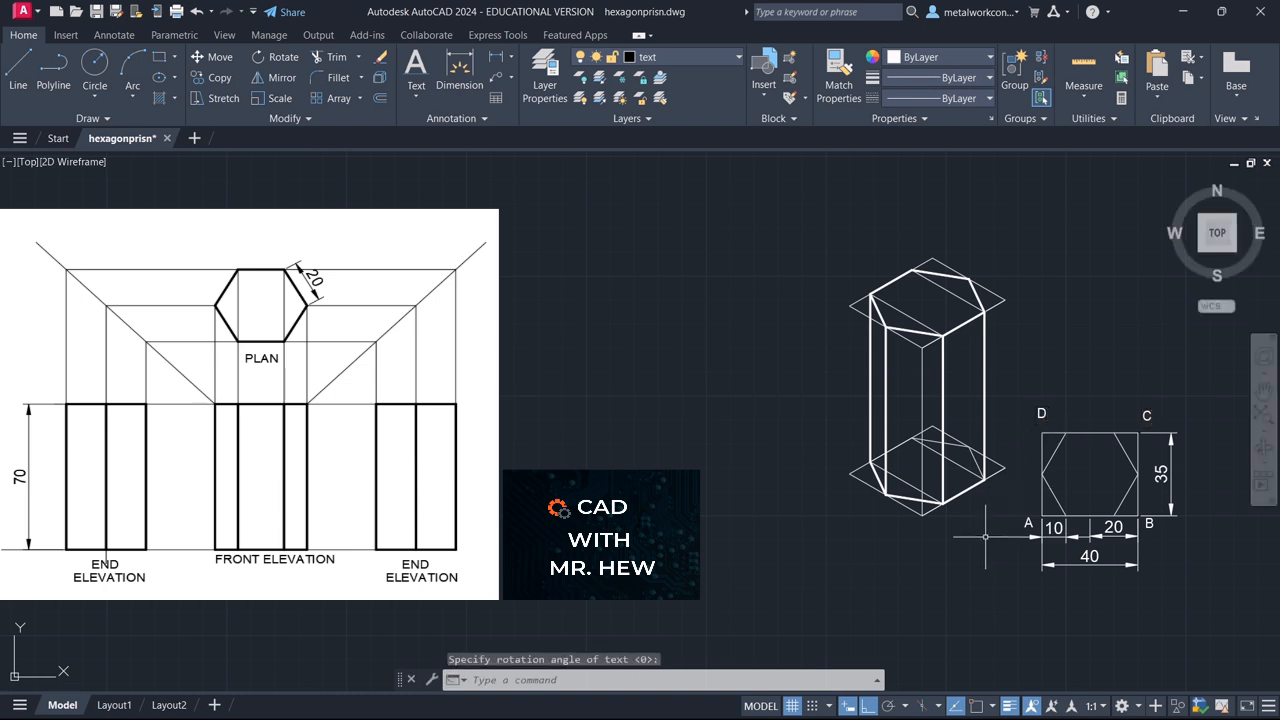
Label the isometric base's corners A, B, C and D counterclockwise from the front corner, using single-line text at height 4 and rotation 0
left_click(408, 103)
left_click(436, 161)
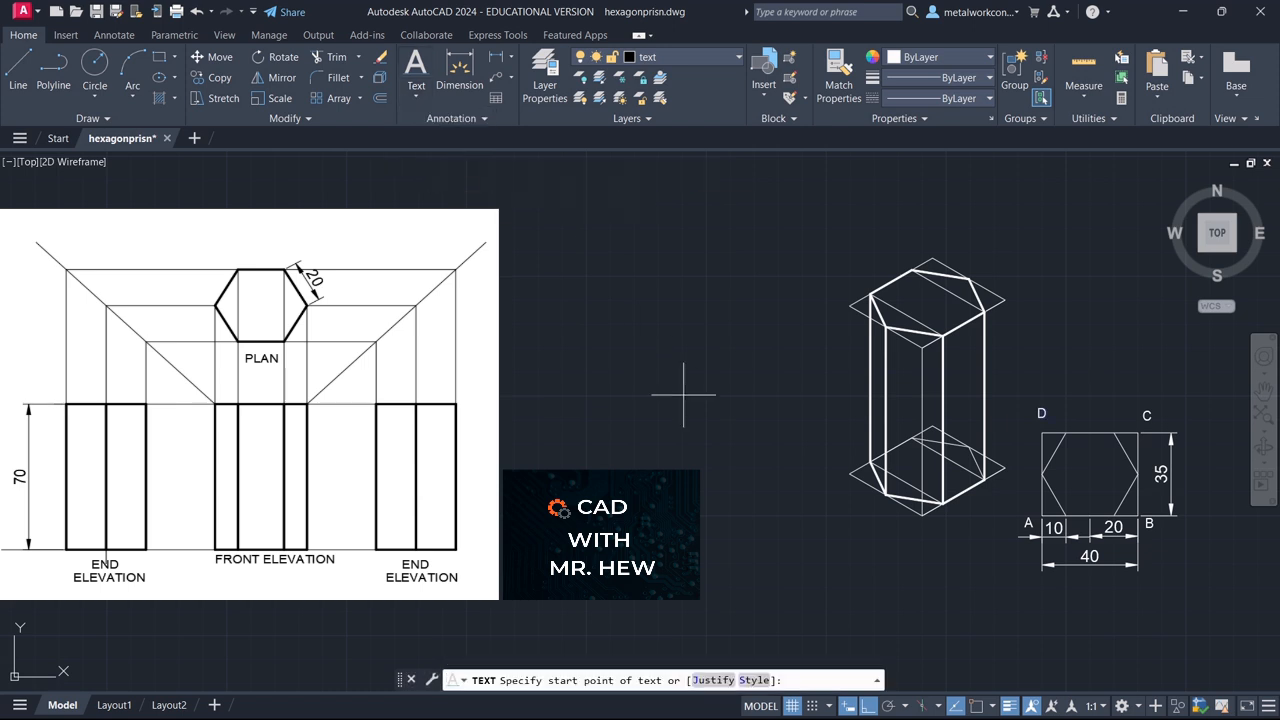
left_click(919, 533)
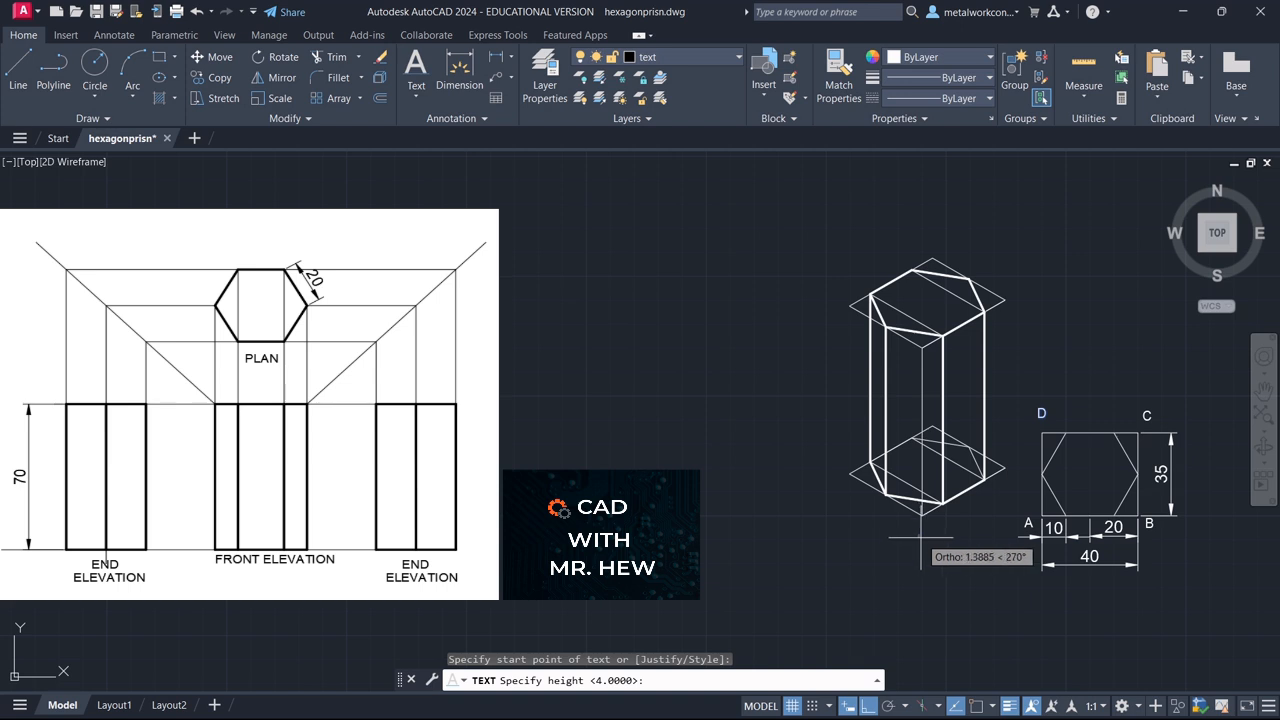
key("Return")
key("Return")
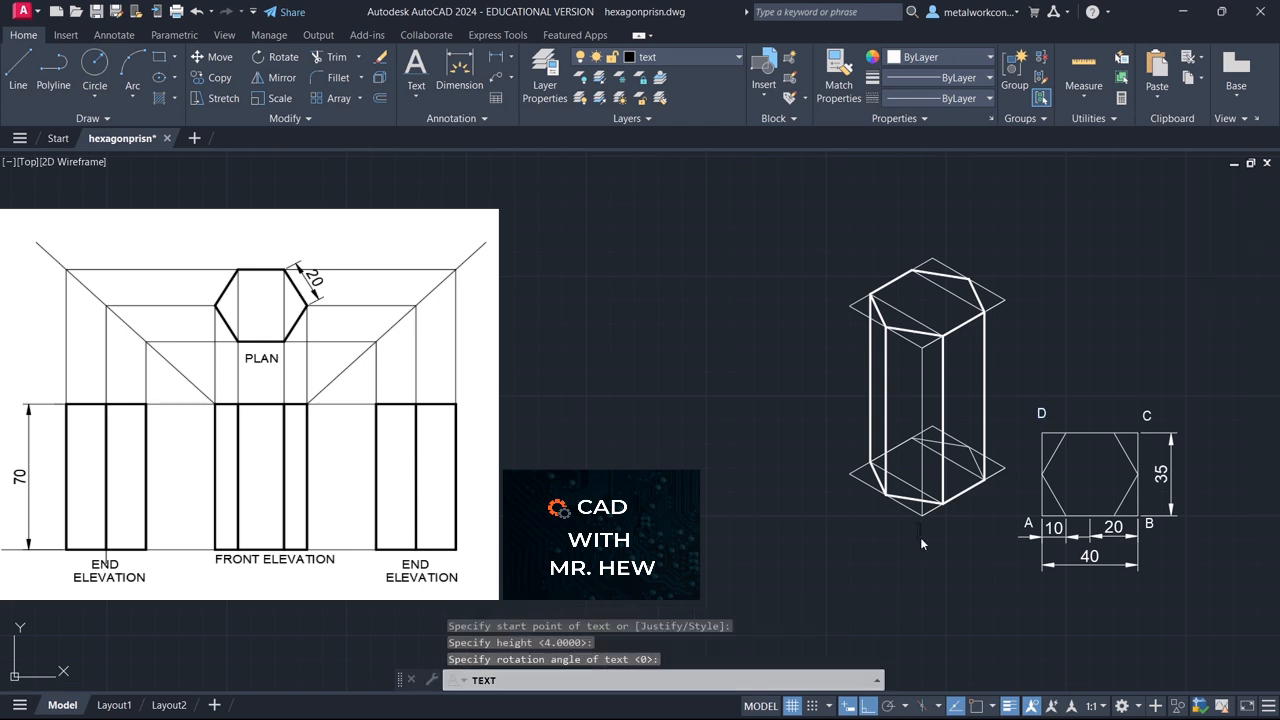
type("A")
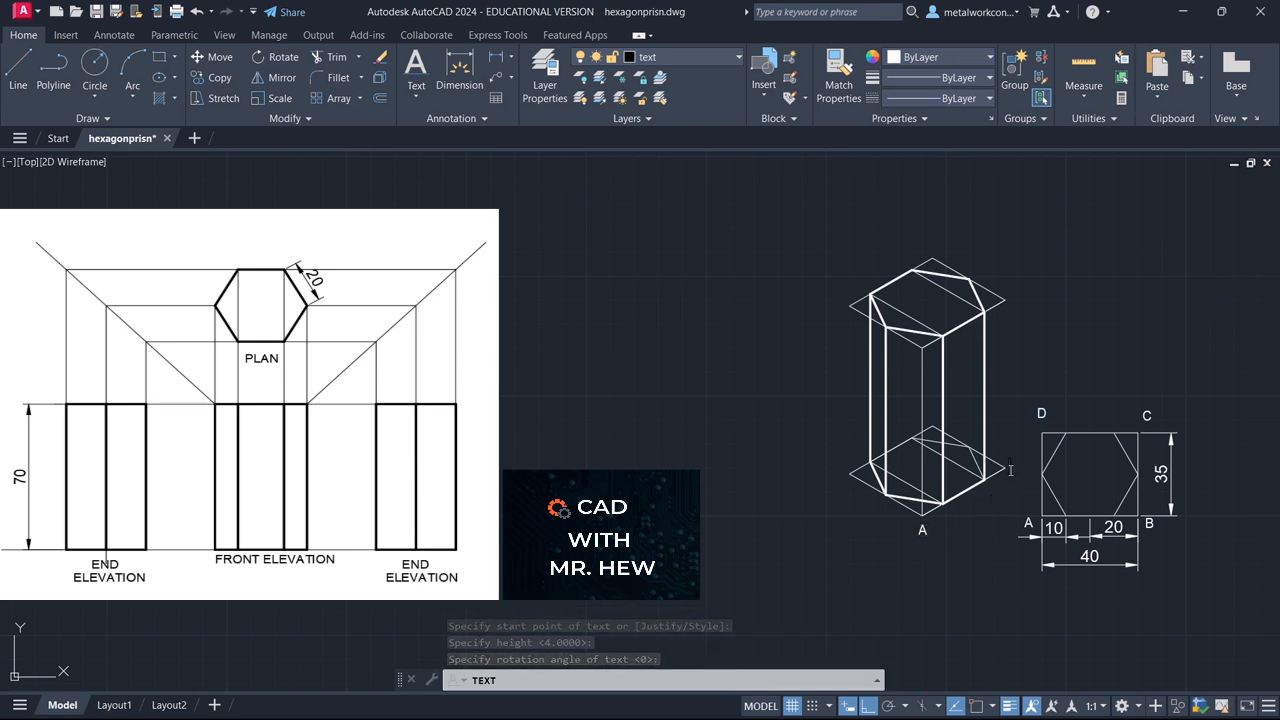
left_click(1010, 470)
type("B")
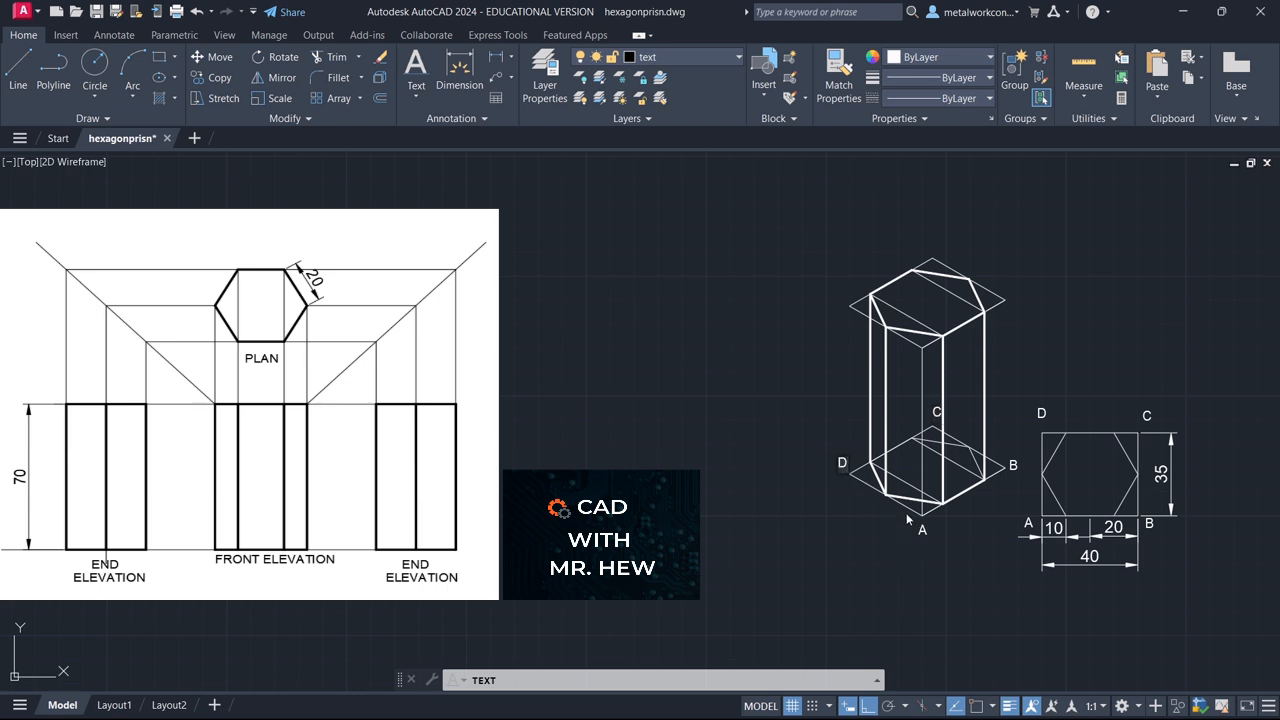
key("Return")
key("Return")
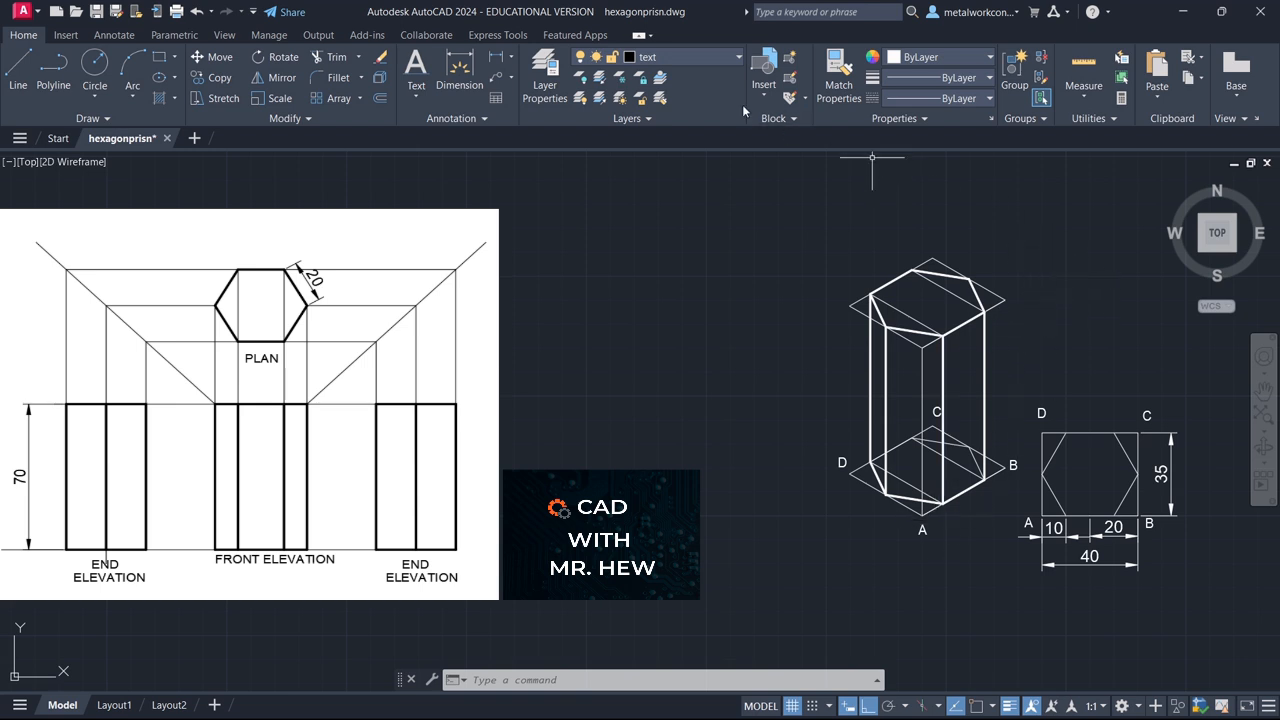
Turn off and lock layers 0 and text, accepting that the current layer is turned off
left_click(727, 56)
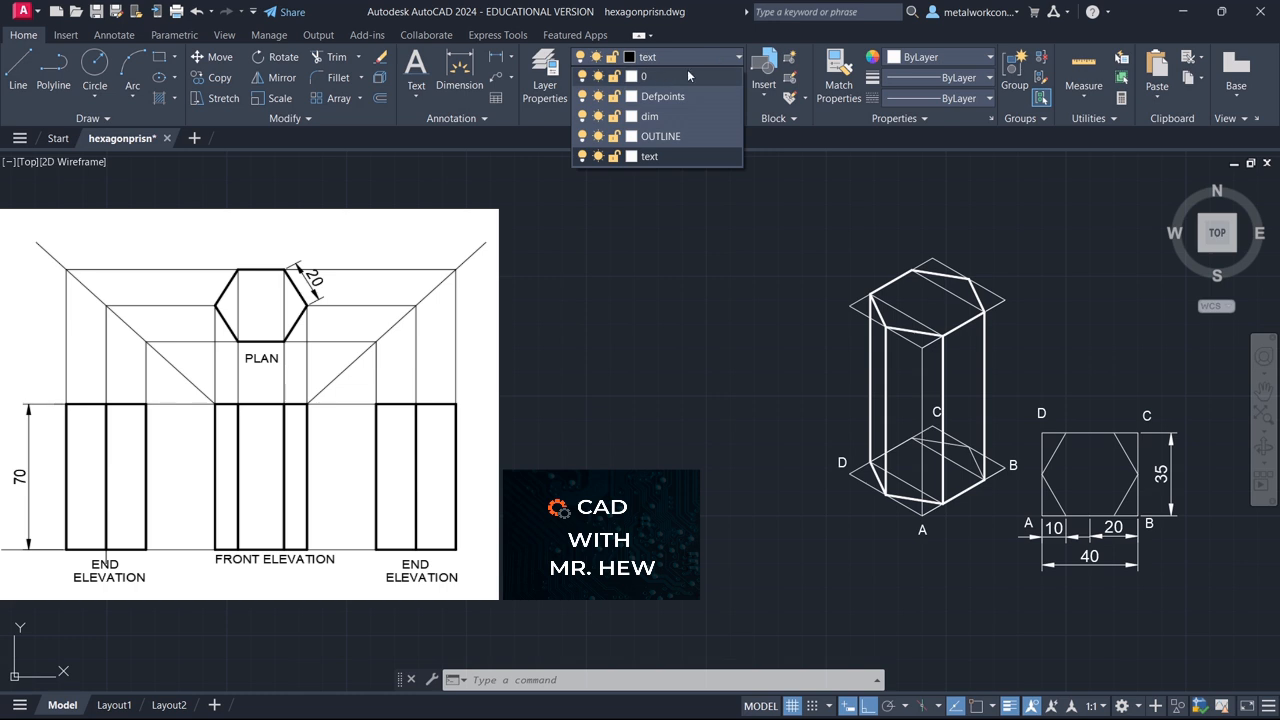
left_click(582, 76)
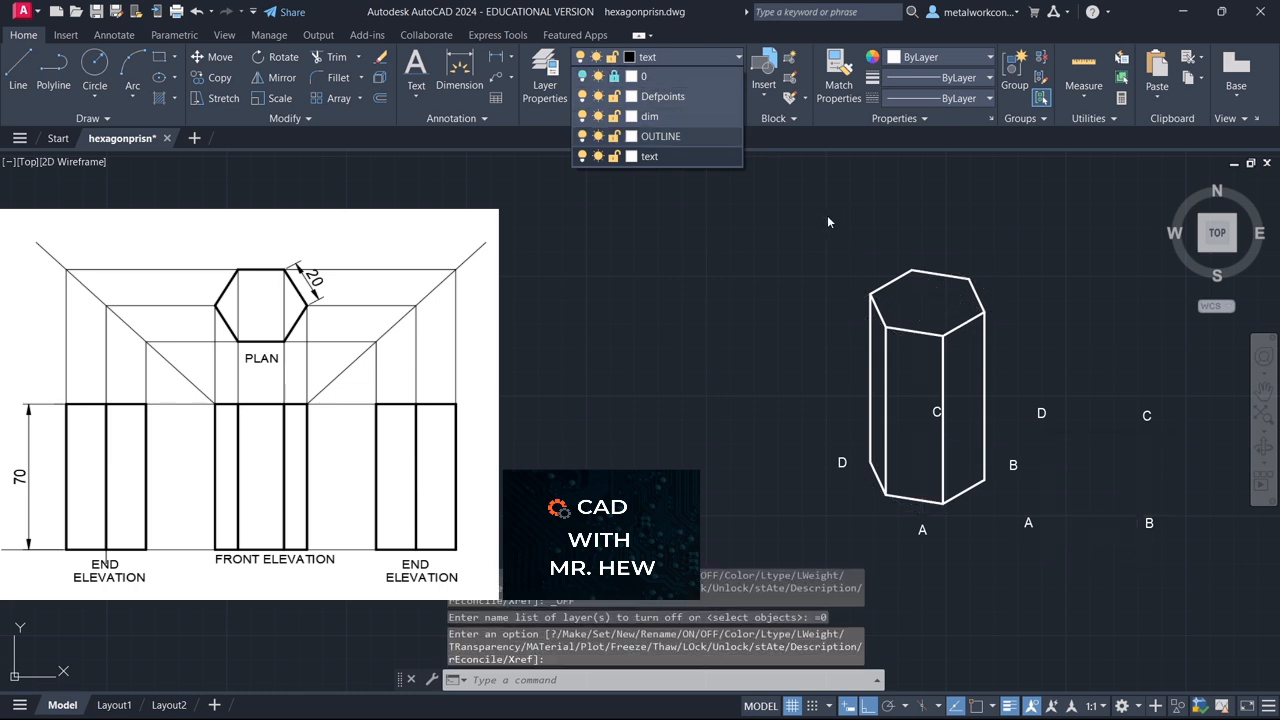
left_click(613, 156)
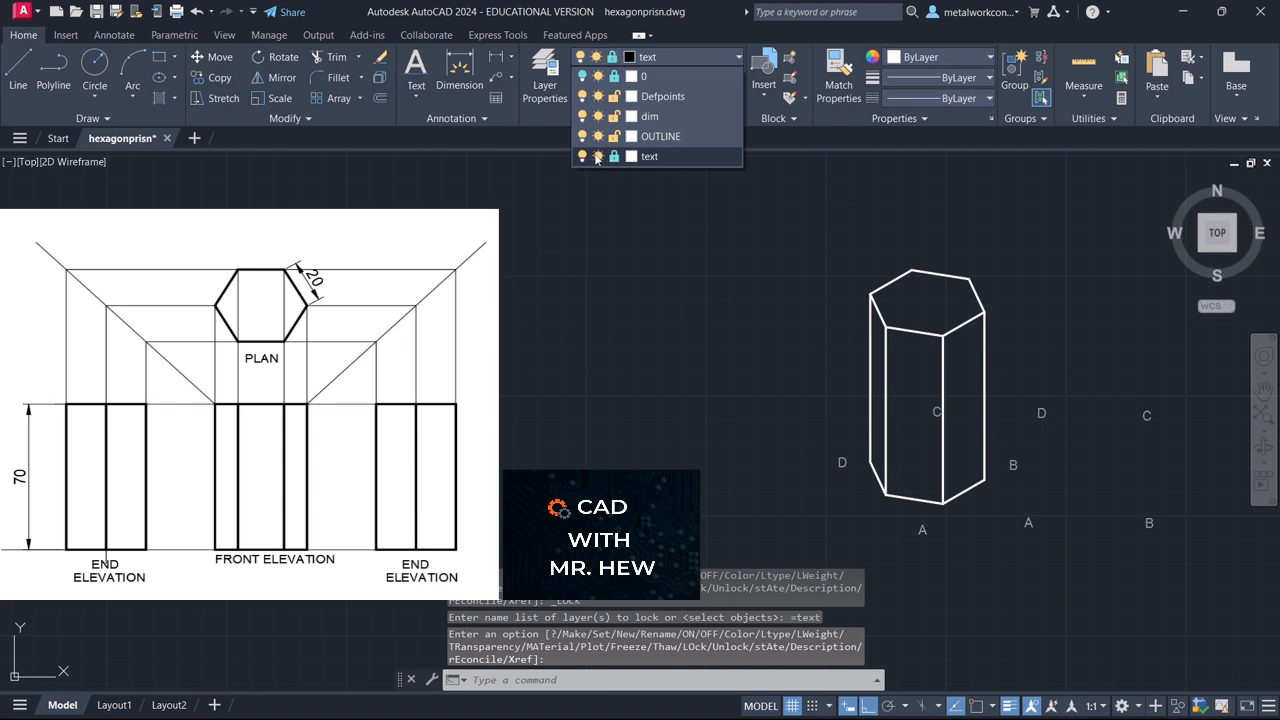
left_click(583, 155)
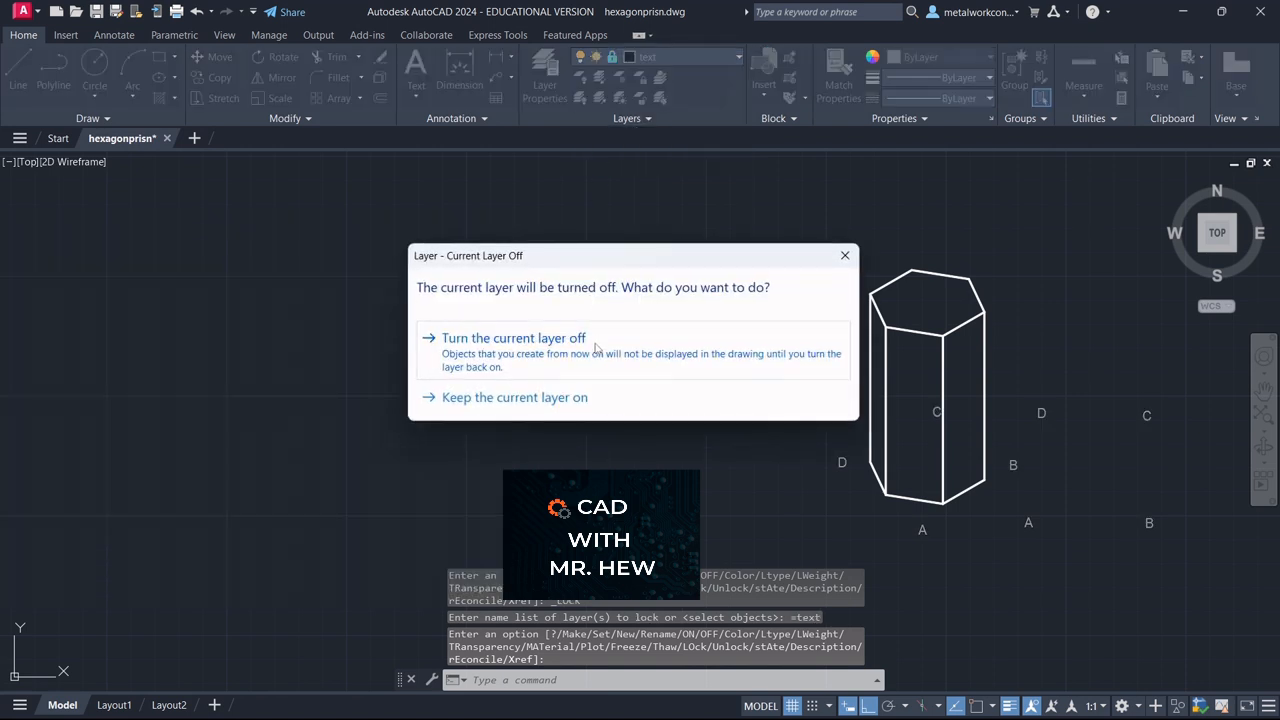
left_click(596, 347)
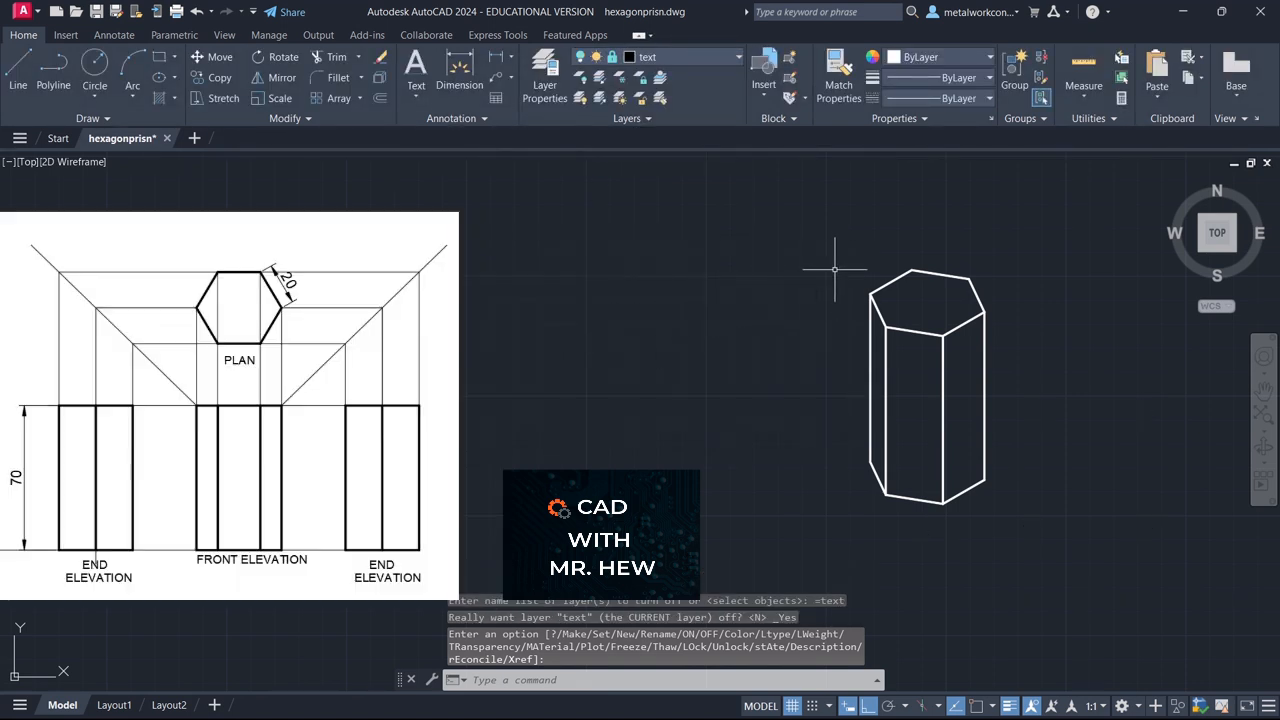
On the dim layer with object snap on, add an aligned dimension below the prism's lower right-front edge
left_click(649, 62)
left_click(653, 113)
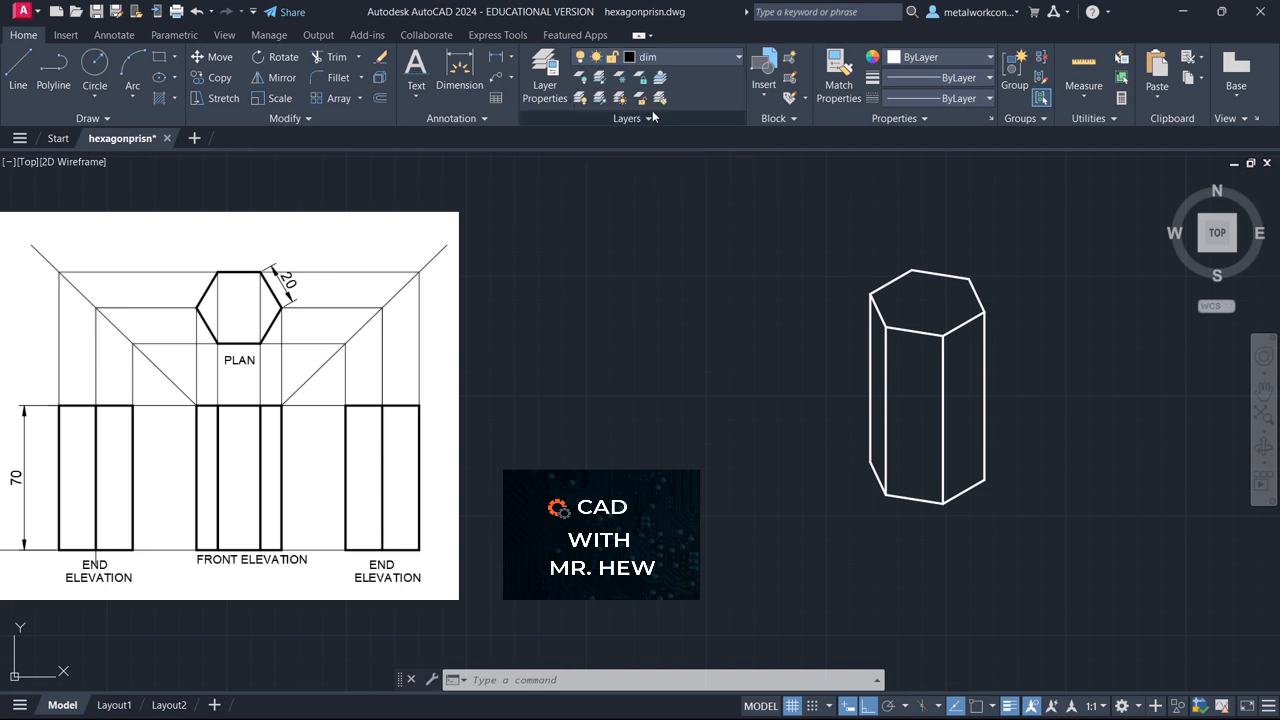
left_click(509, 58)
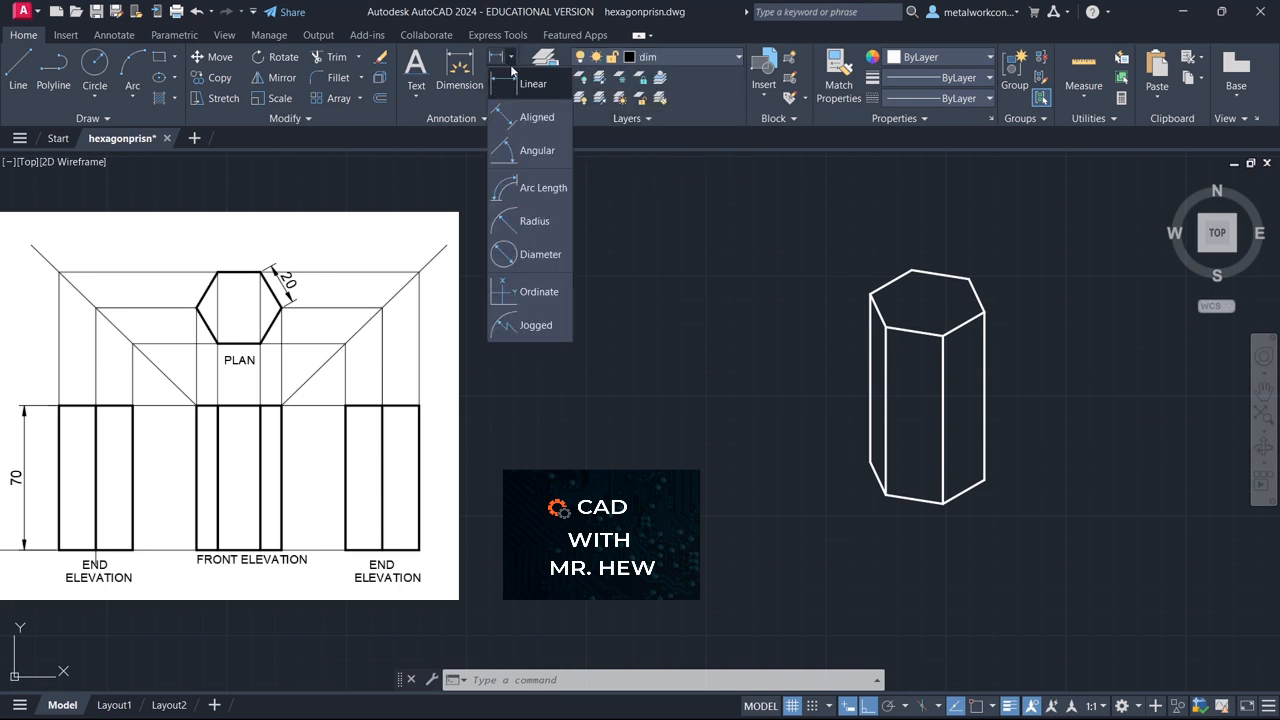
left_click(520, 120)
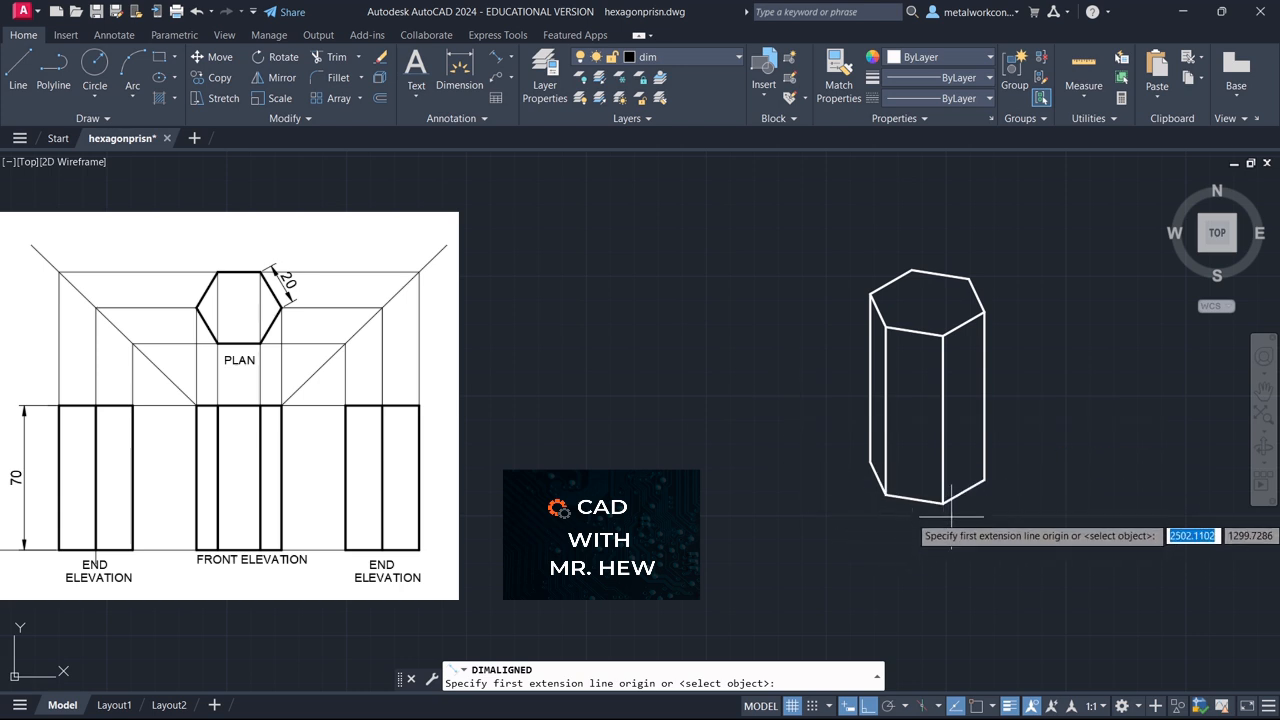
left_click(978, 706)
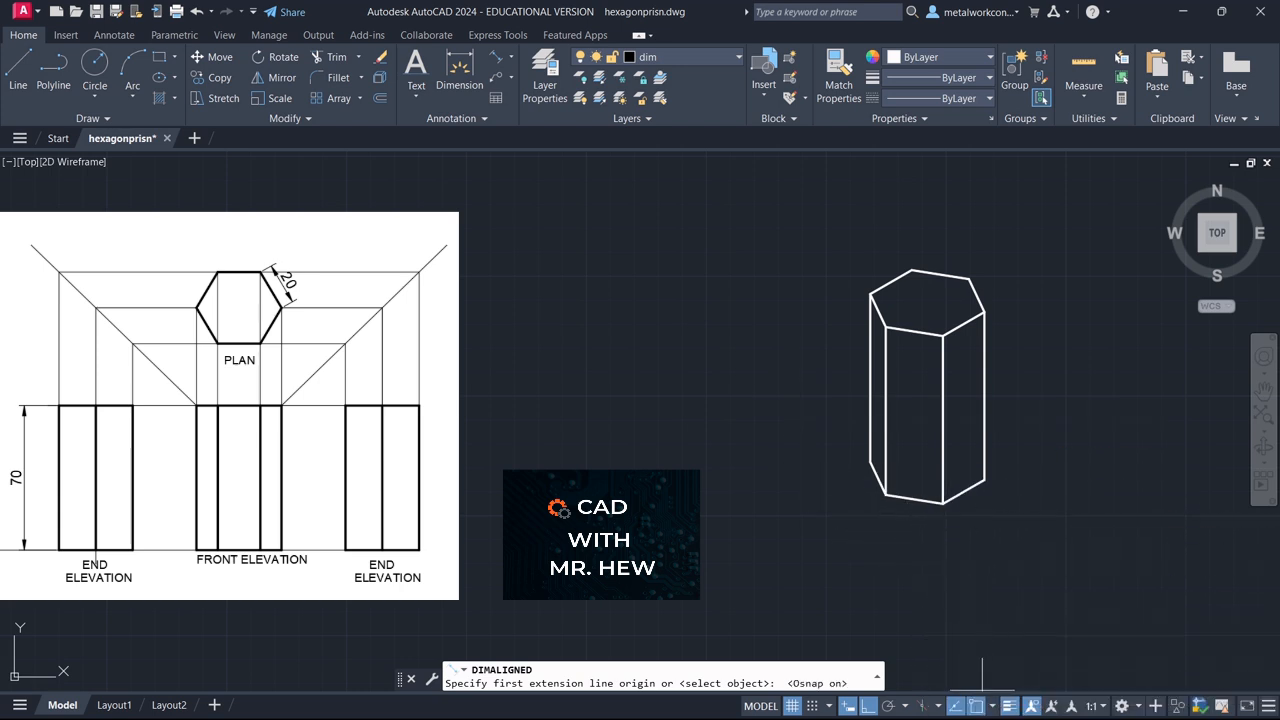
left_click(943, 503)
left_click(985, 481)
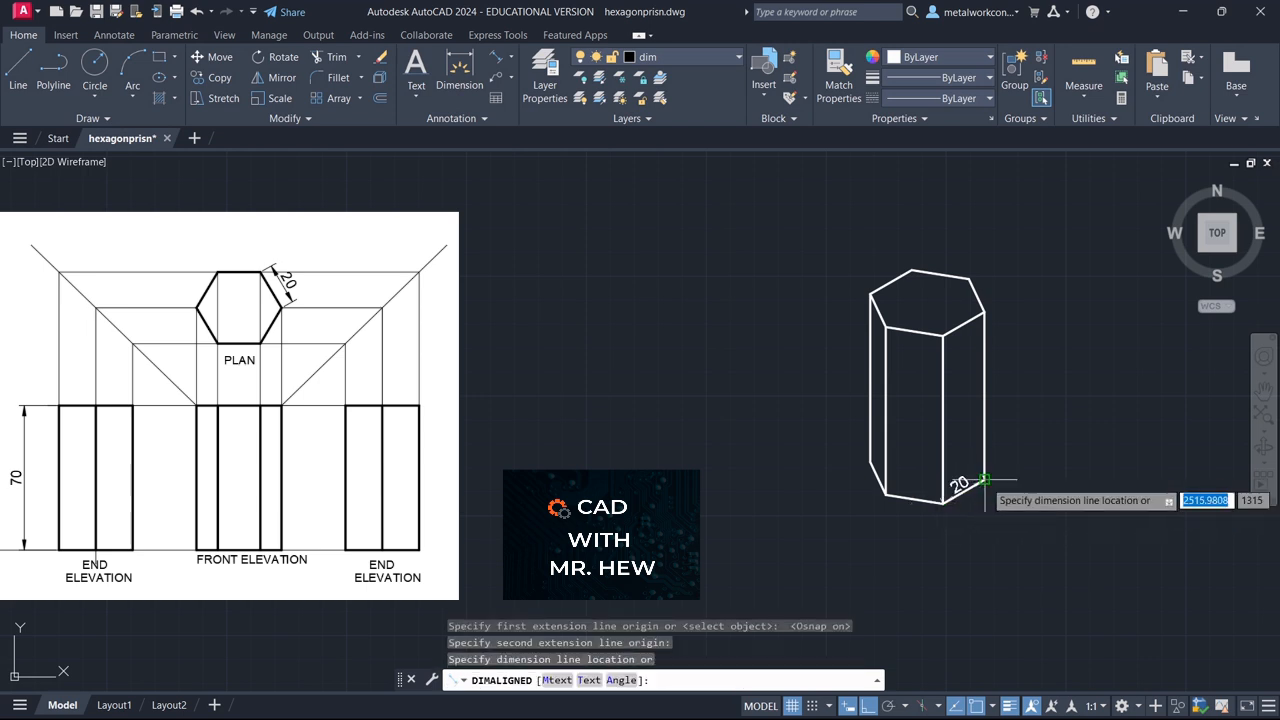
left_click(993, 521)
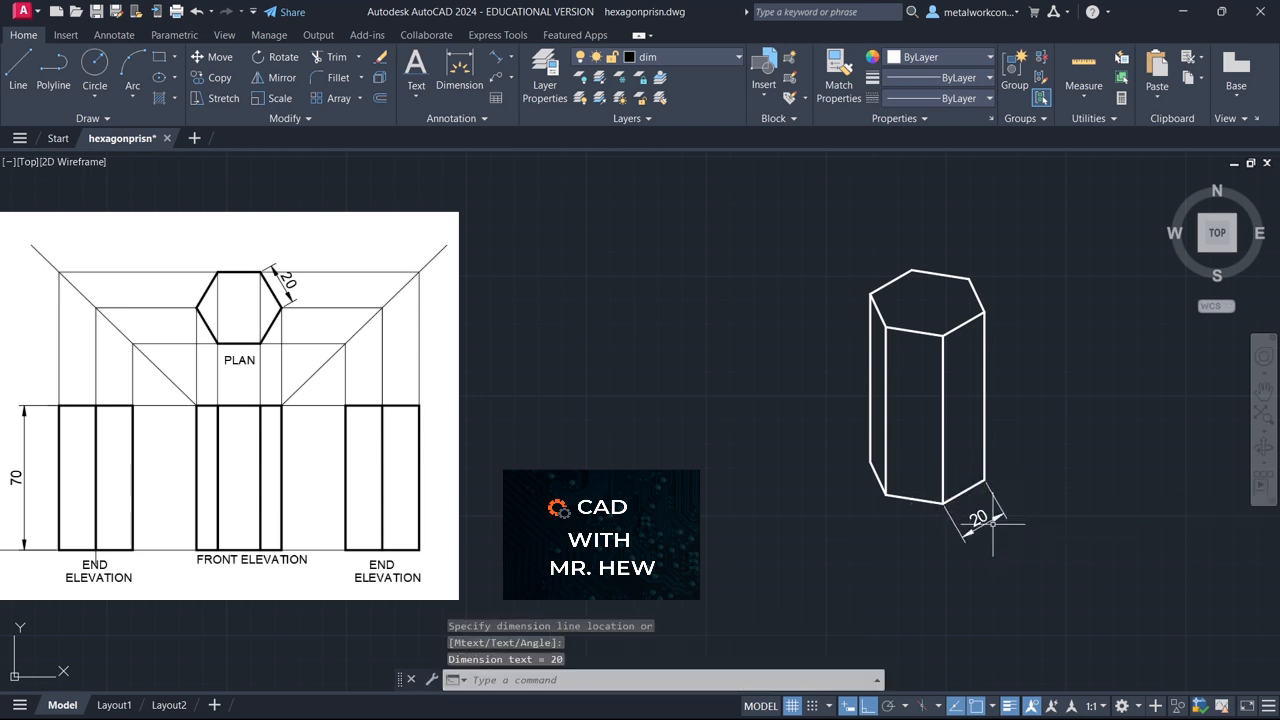
Add a vertical linear dimension for the prism's height, placed to the left of its leftmost edge
key("Return")
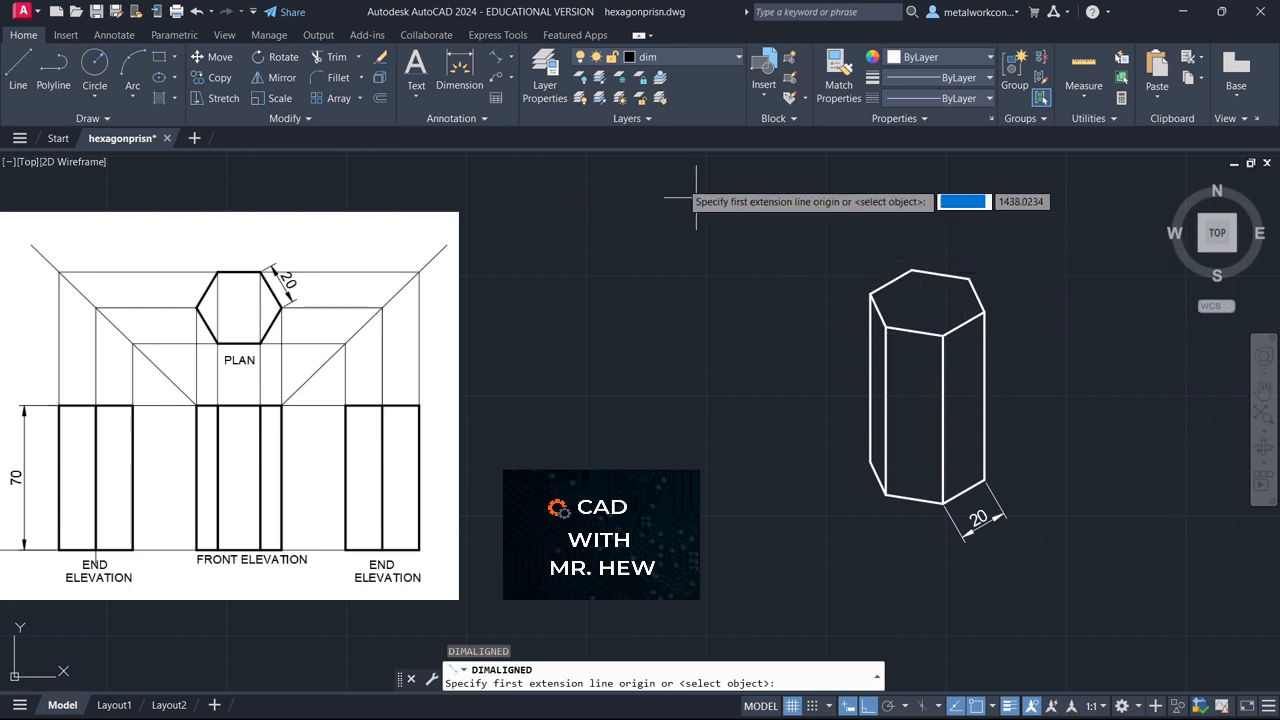
left_click(511, 56)
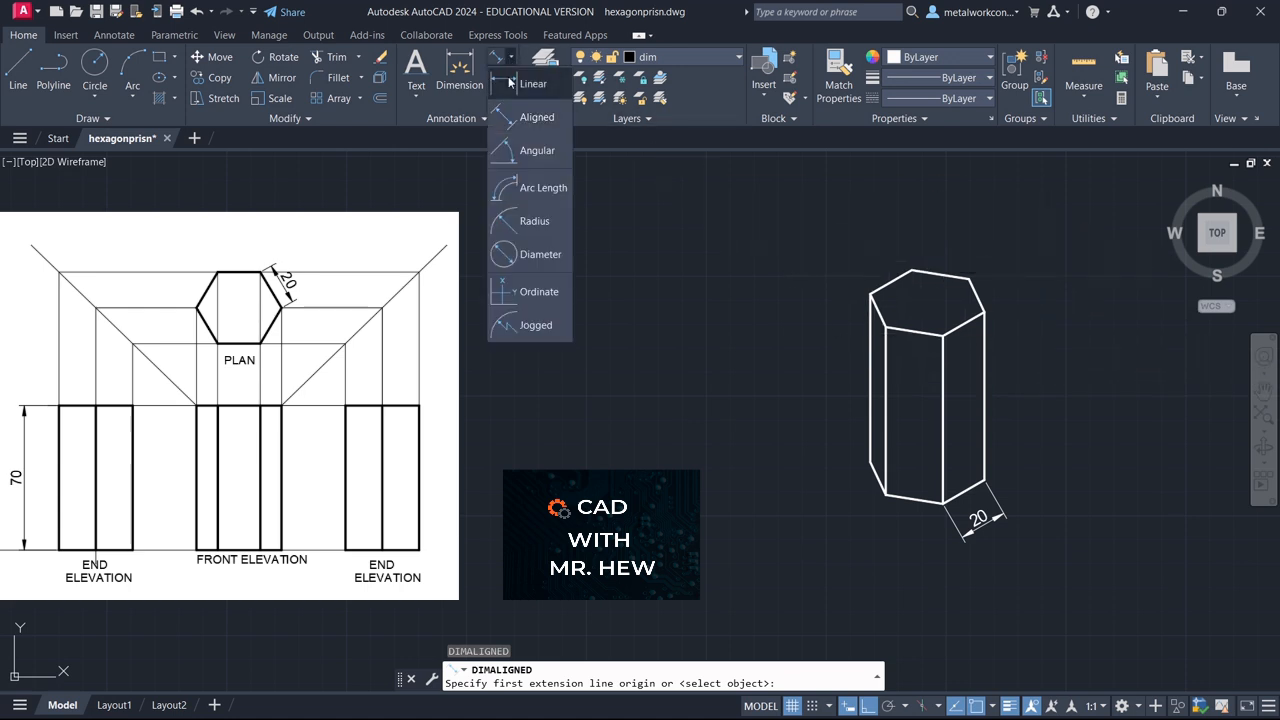
left_click(510, 83)
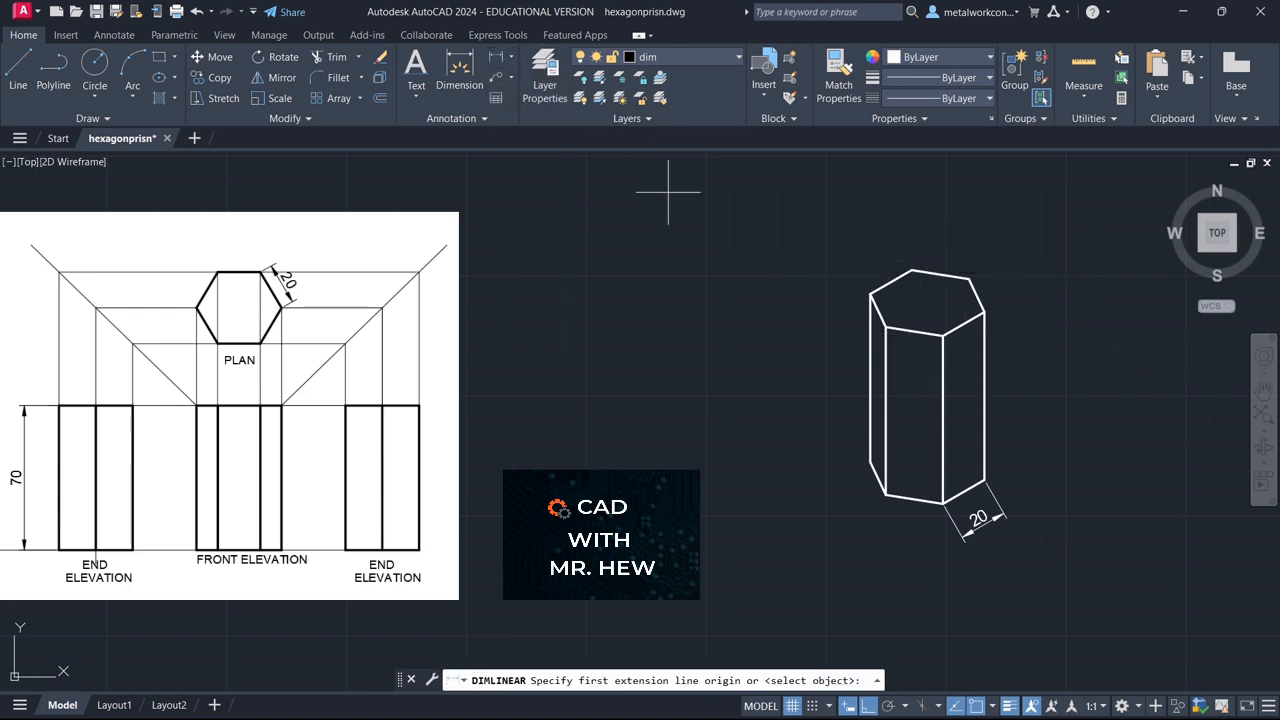
left_click(870, 295)
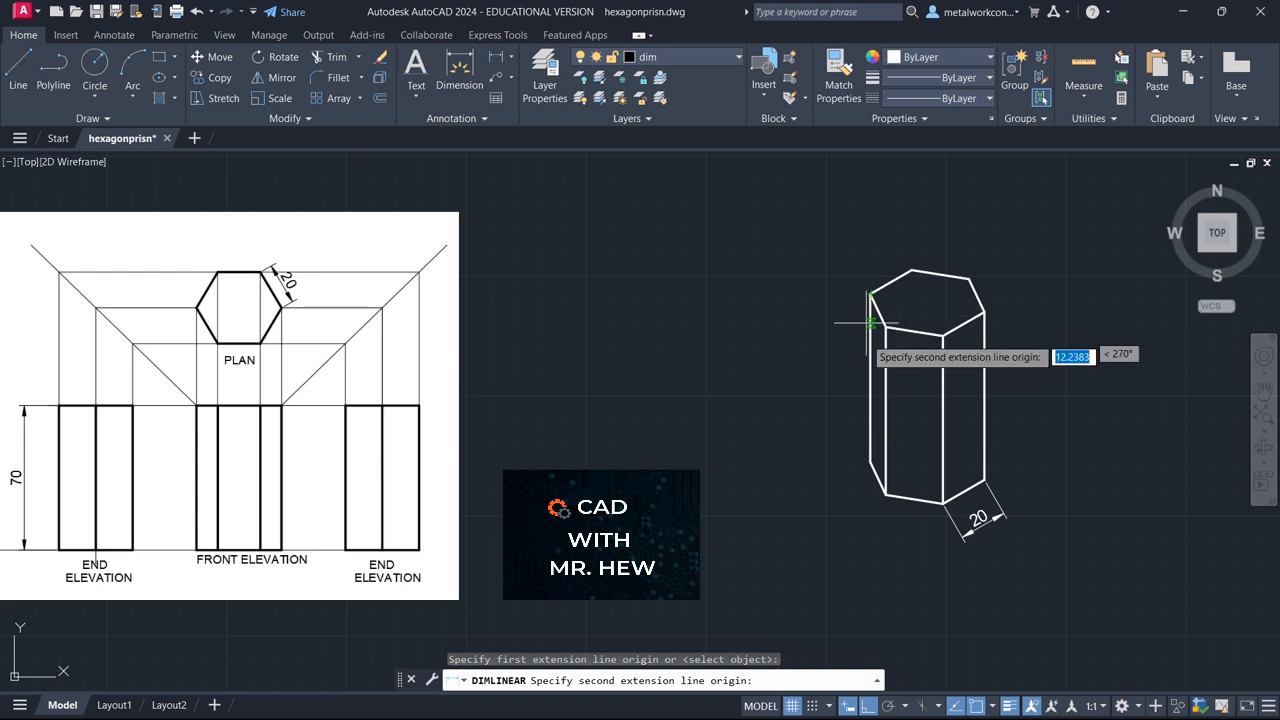
left_click(870, 462)
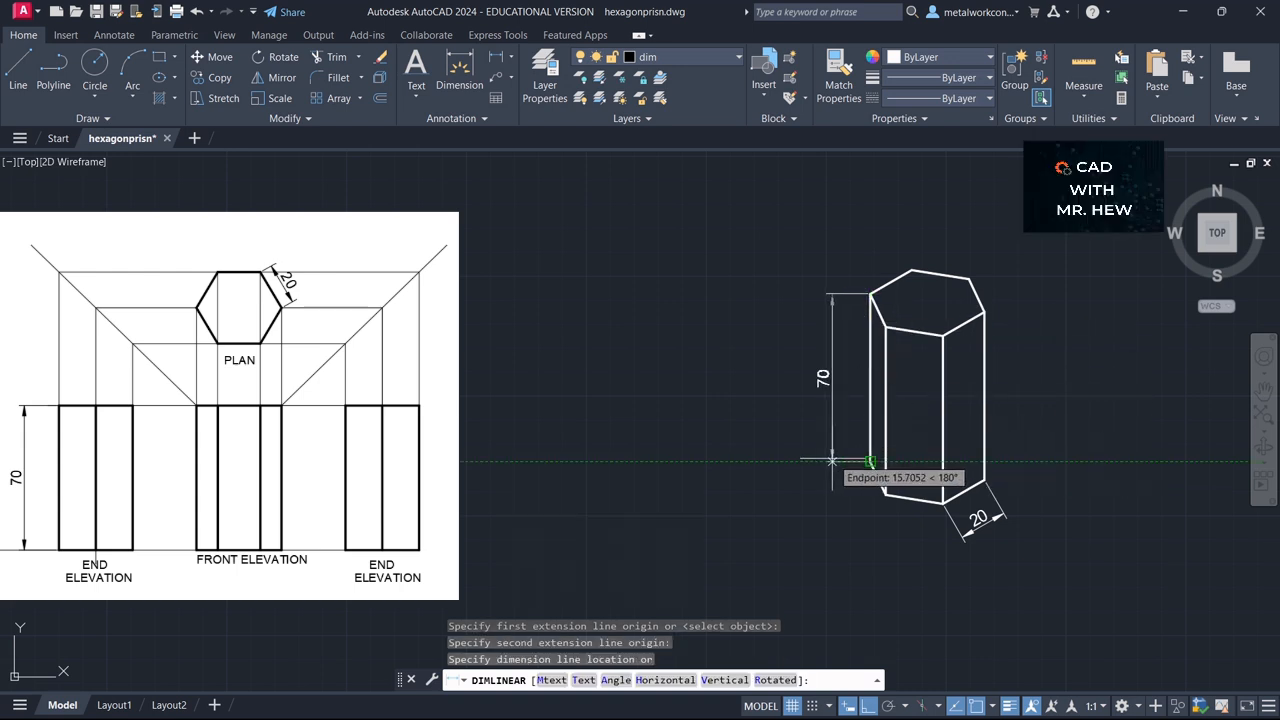
left_click(832, 461)
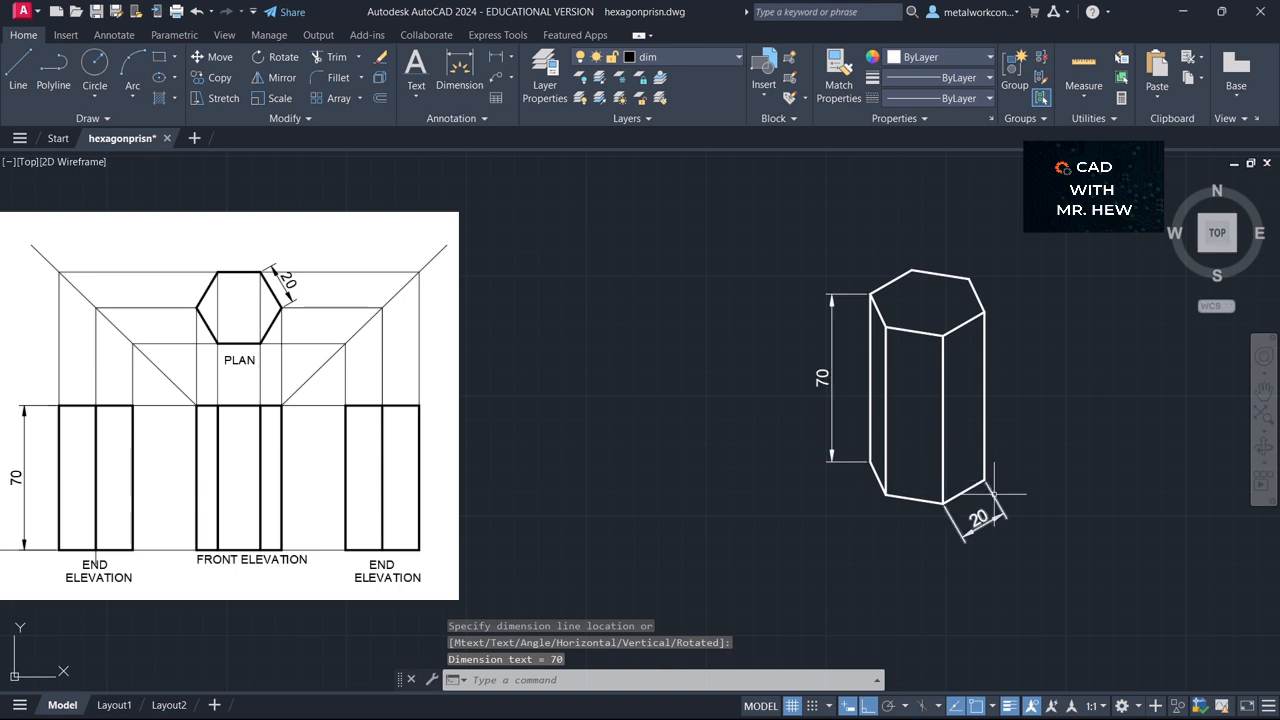
key("space")
key("Return")
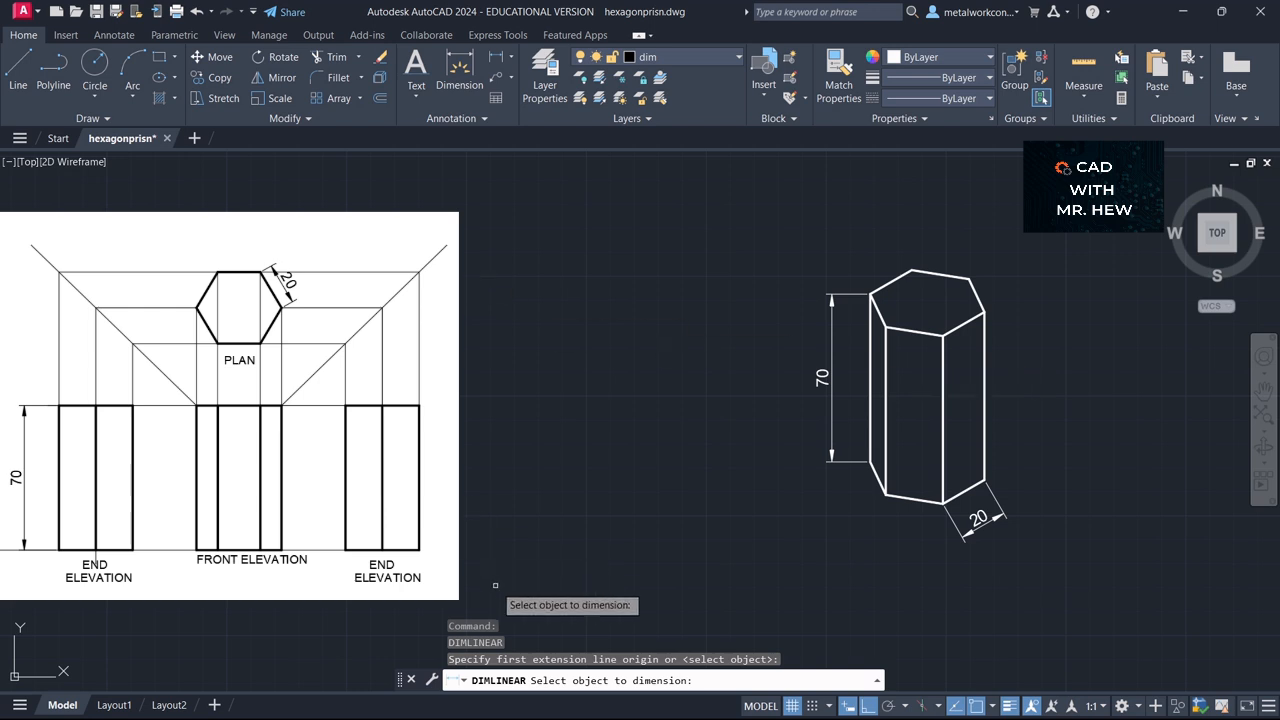
key("Escape")
Make the lower right-front edge's dimension oblique with DIMEDIT, taking the angle from the prism's front vertical edge, bottom end to top end
type("DIM")
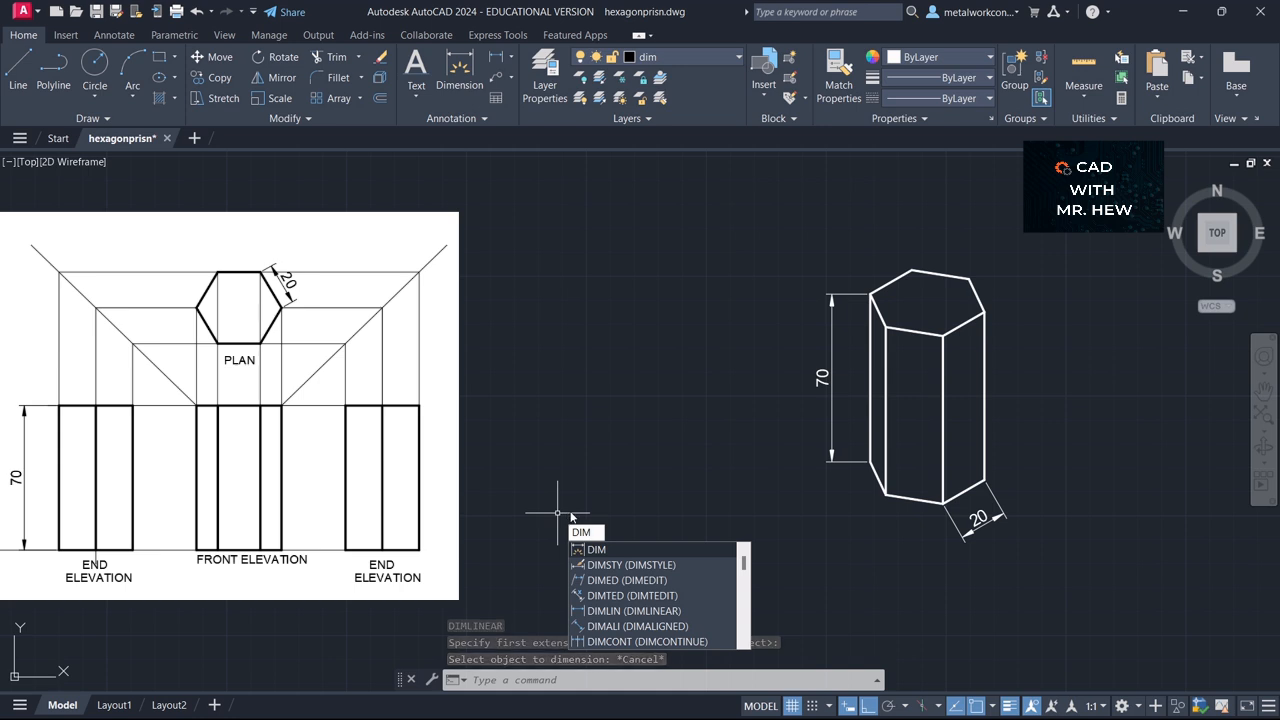
type("ED")
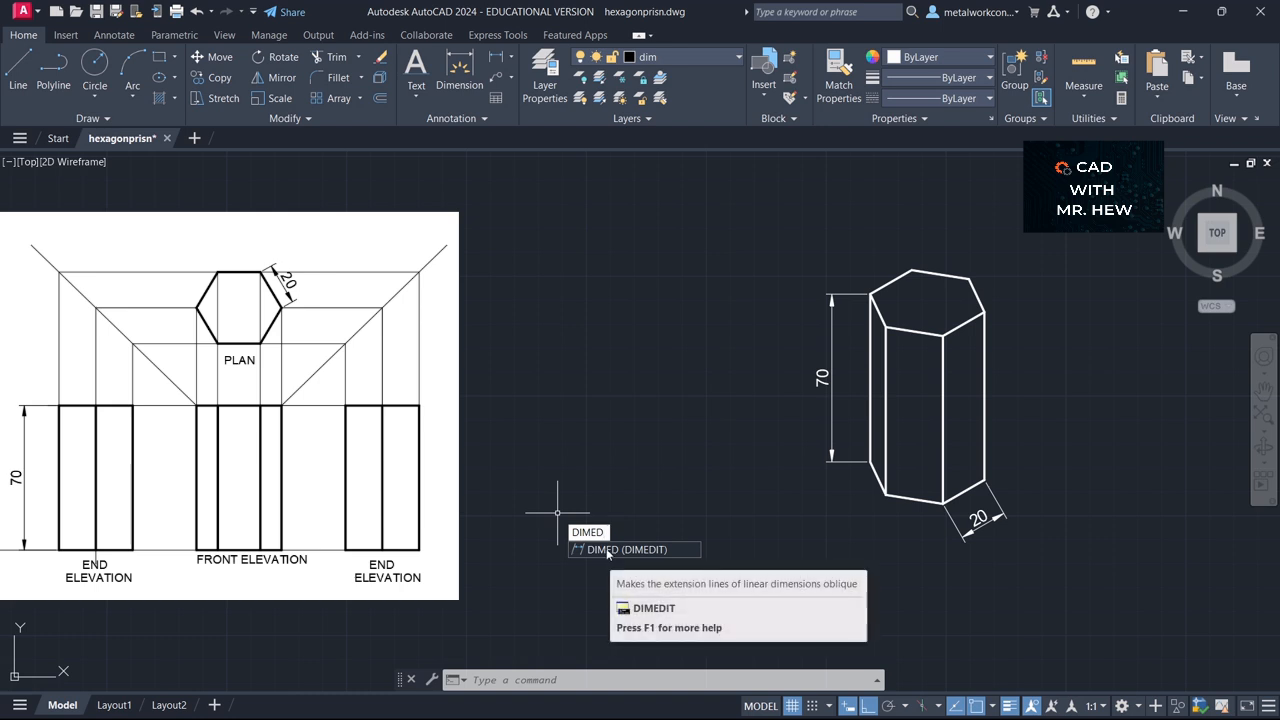
left_click(606, 549)
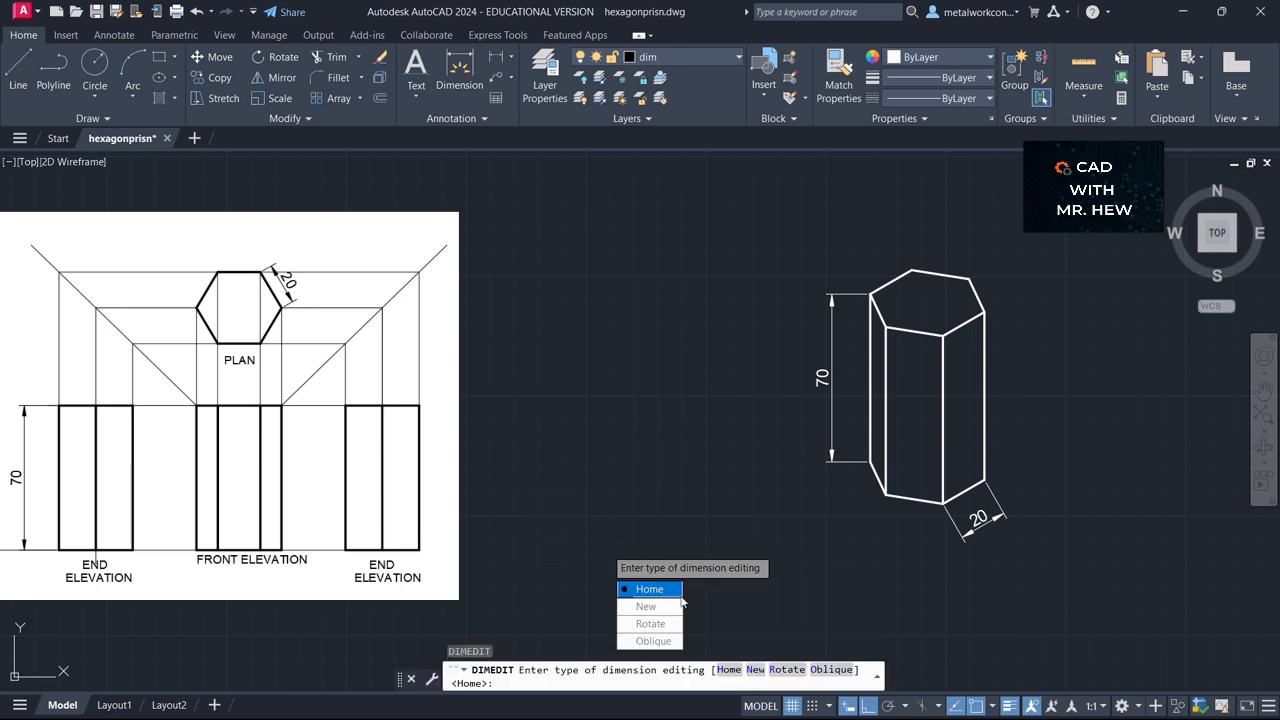
left_click(814, 676)
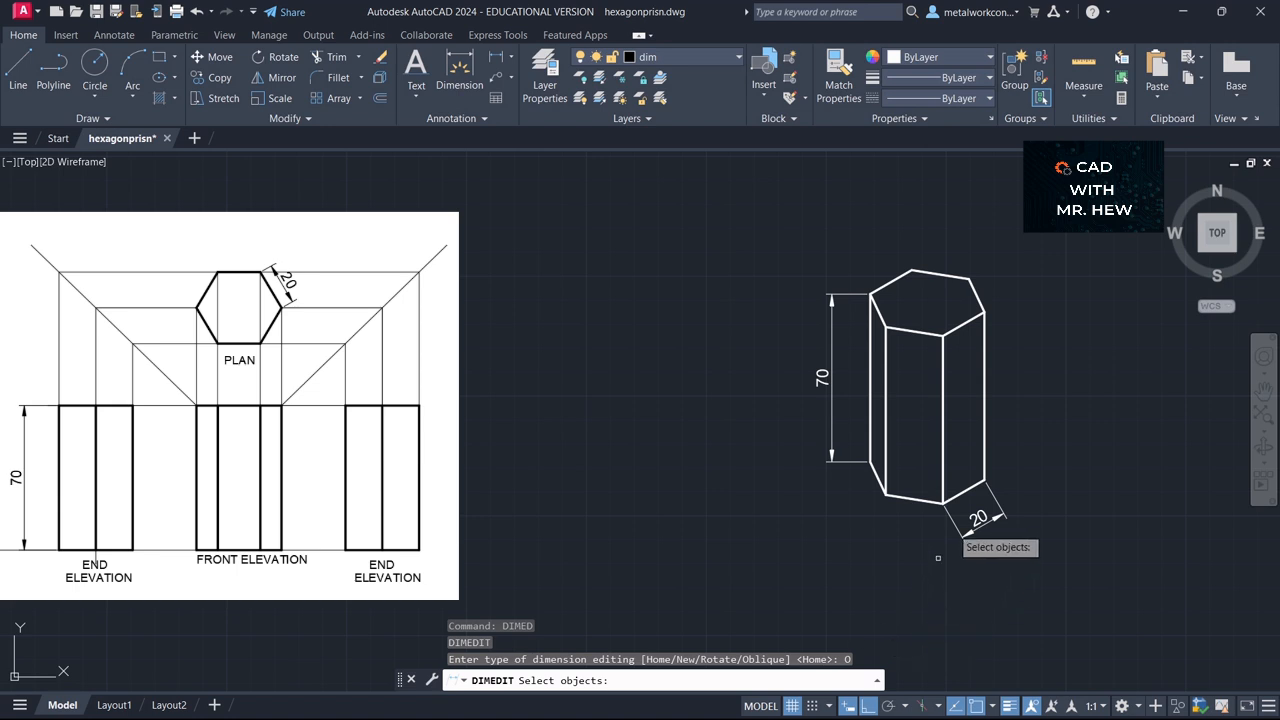
left_click(952, 520)
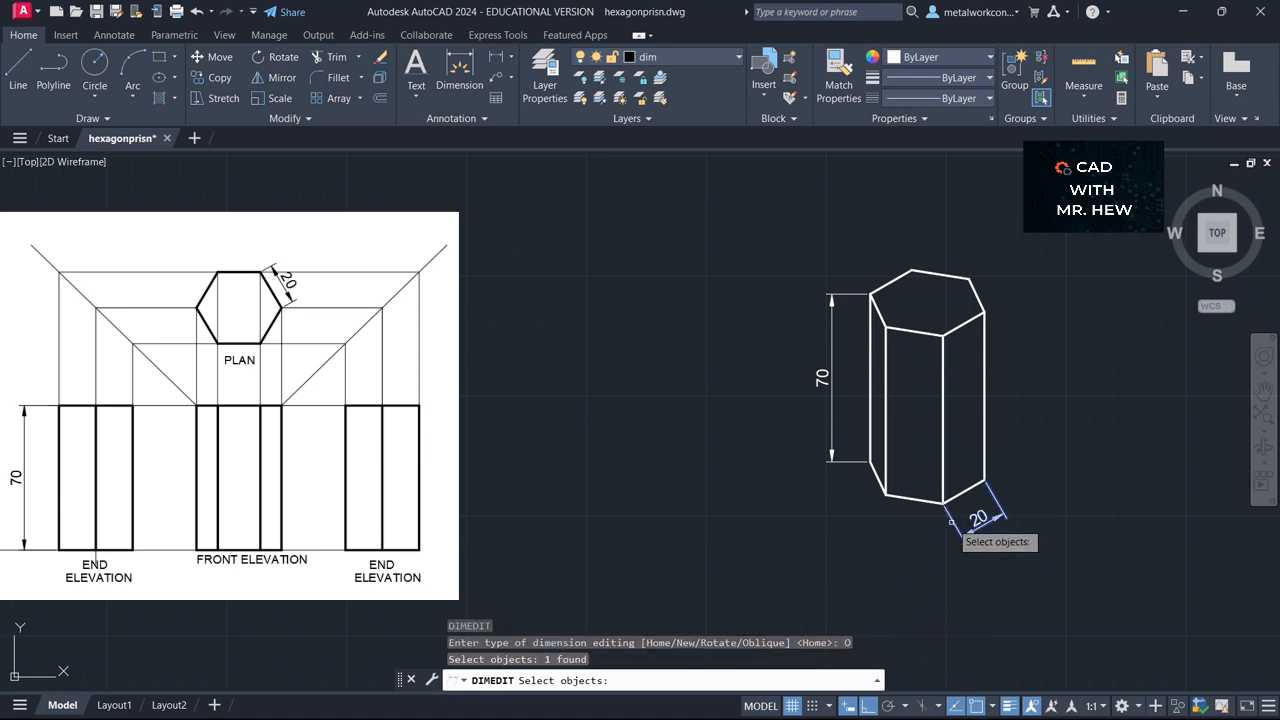
key("Return")
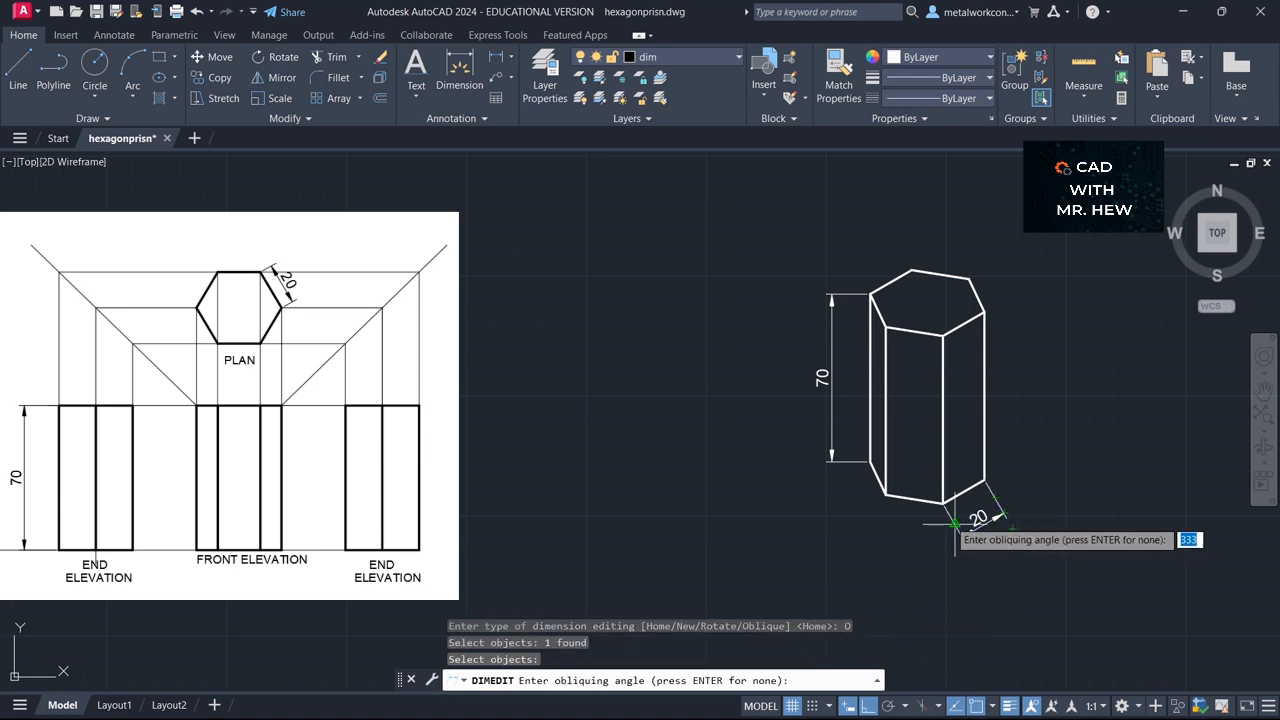
left_click(944, 514)
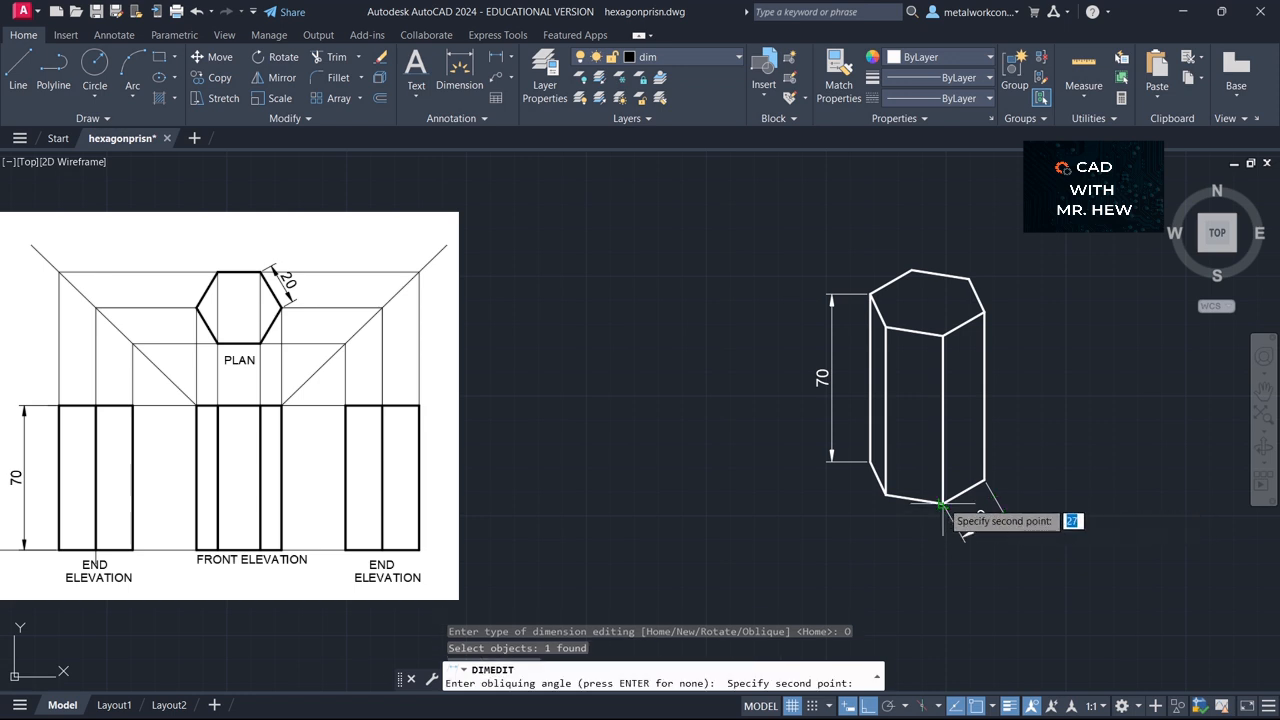
left_click(941, 333)
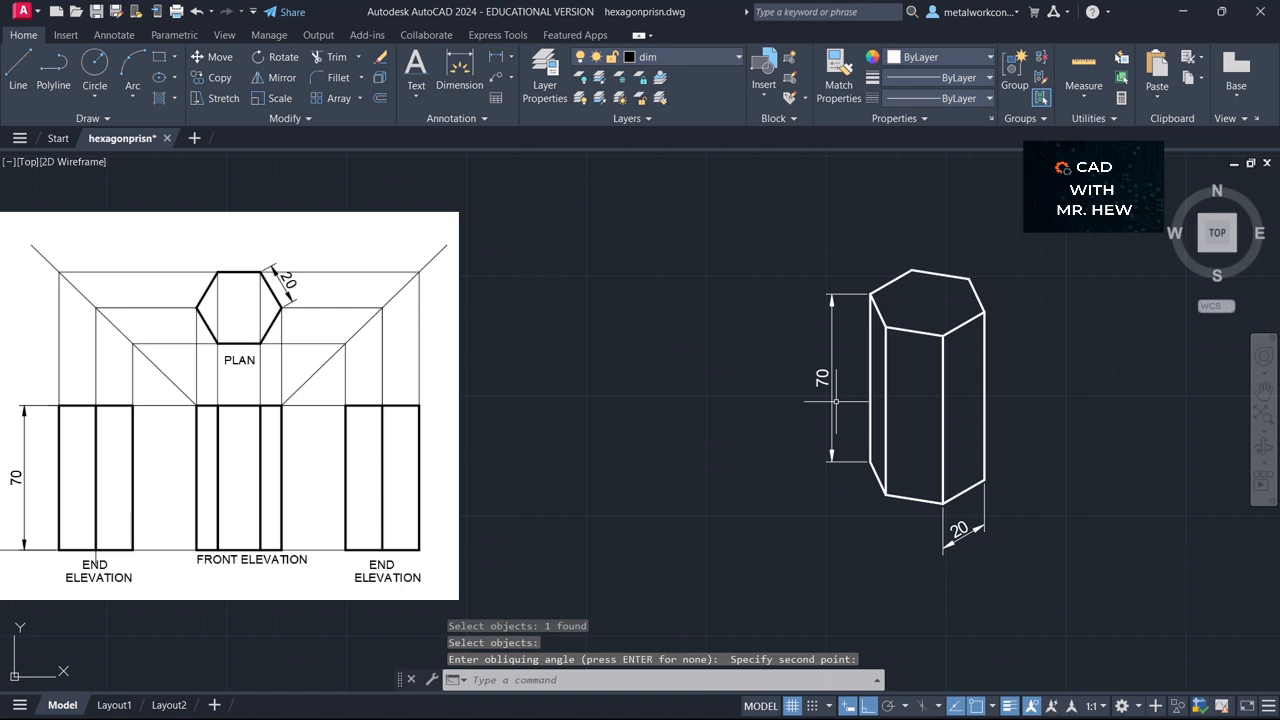
Make the prism's height dimension oblique with DIMEDIT, taking the angle from the top face's back-left edge, leftmost corner to back corner
key("Return")
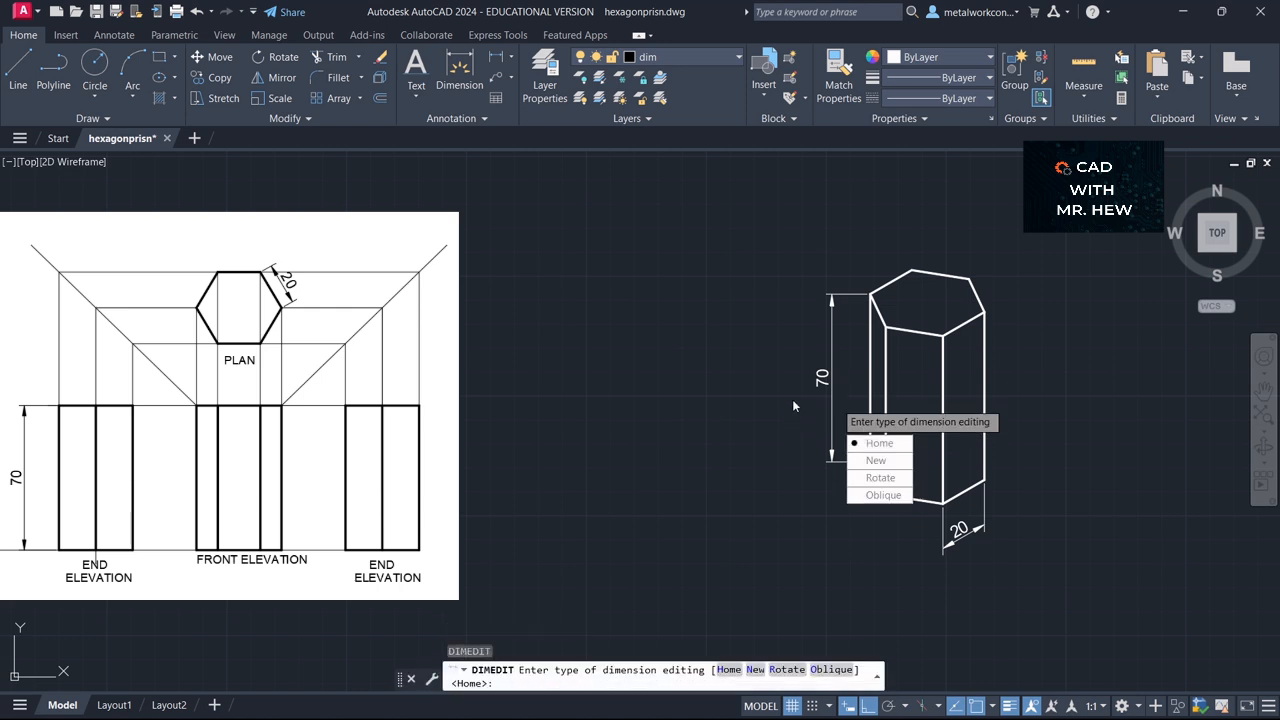
left_click(829, 670)
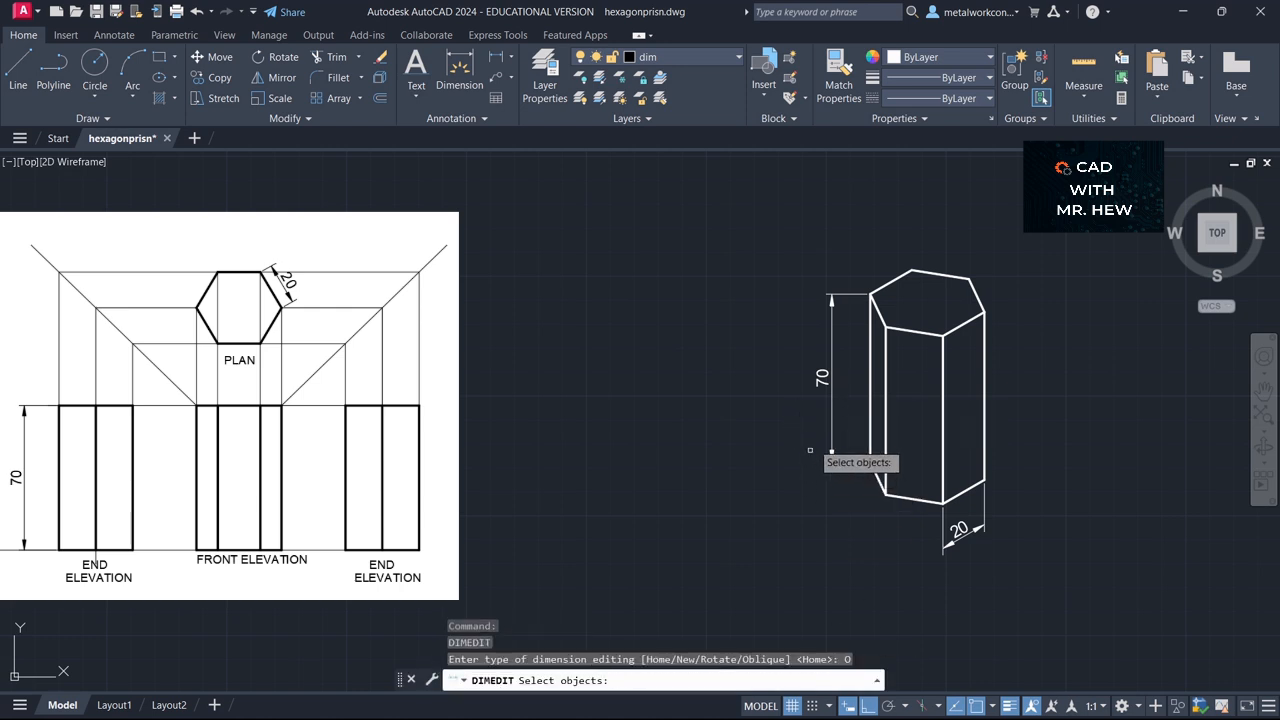
left_click(830, 445)
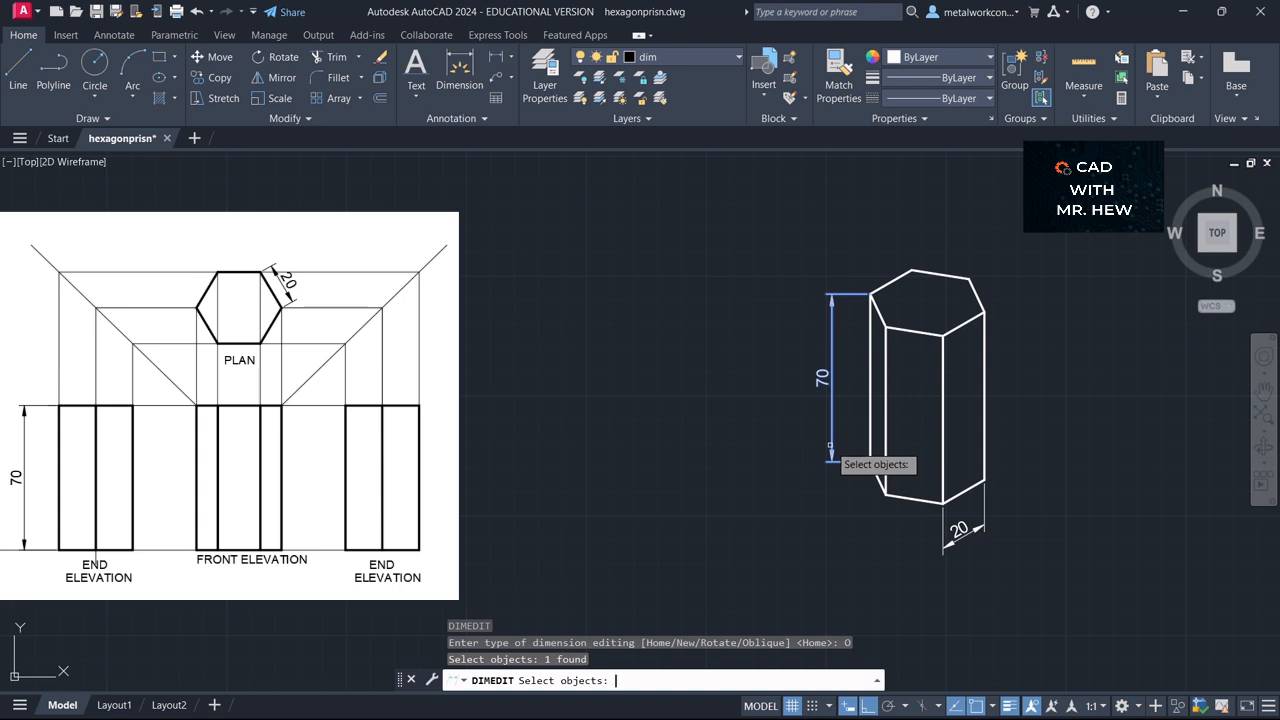
key("Return")
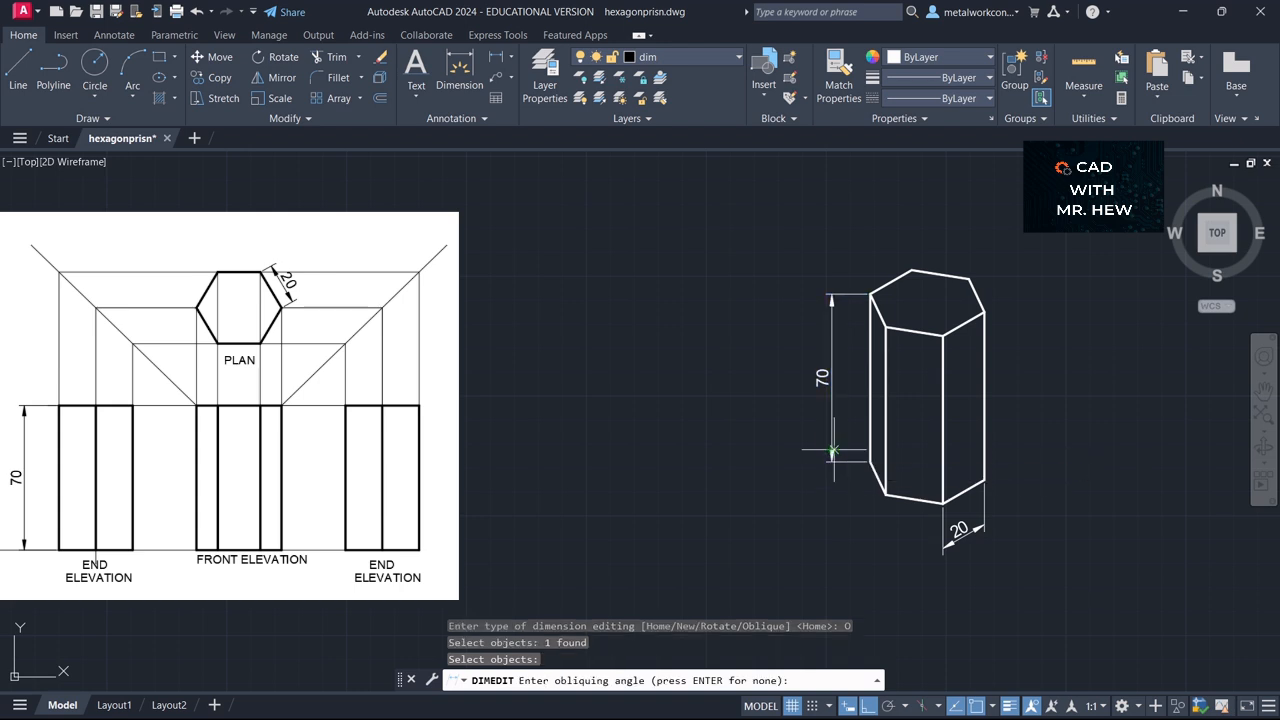
left_click(870, 293)
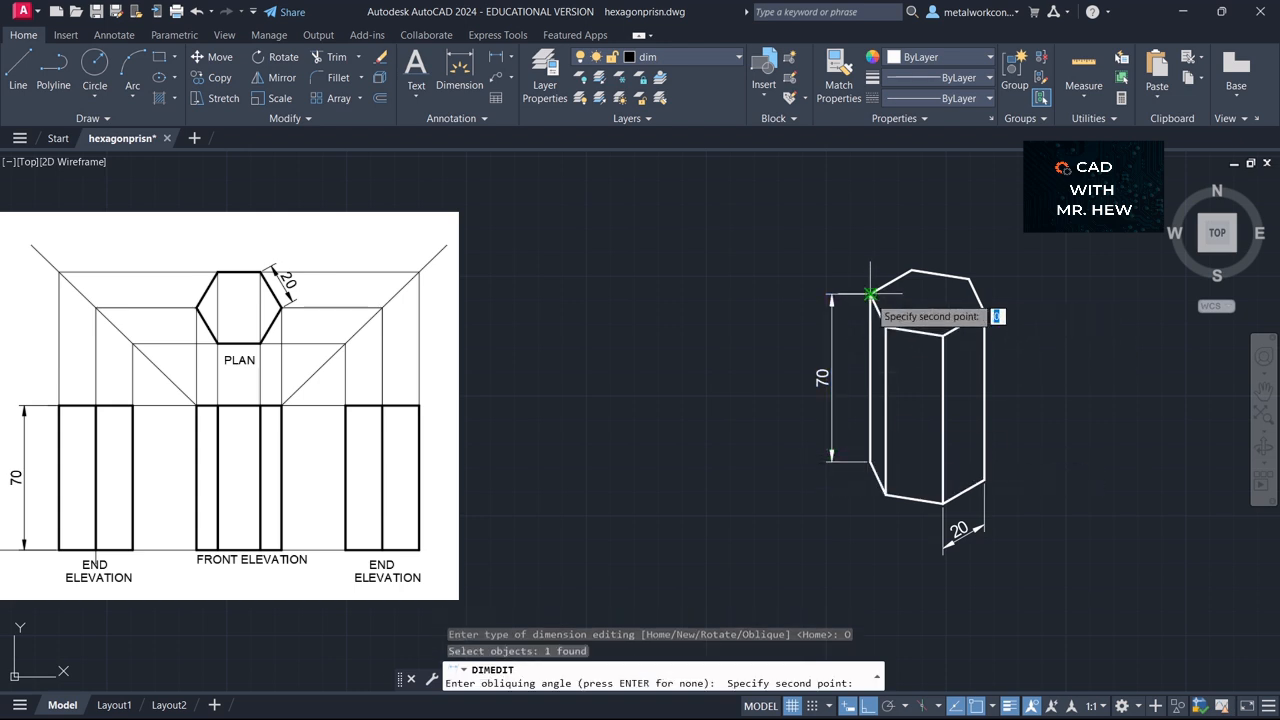
left_click(908, 270)
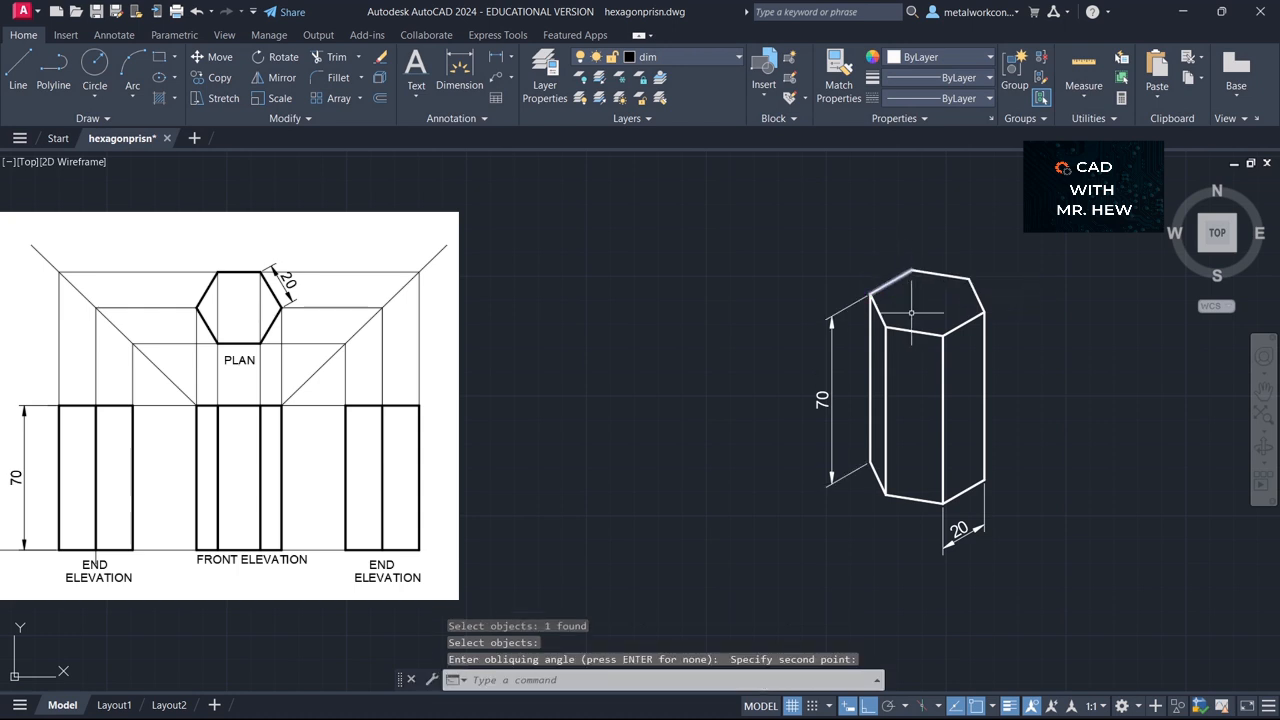